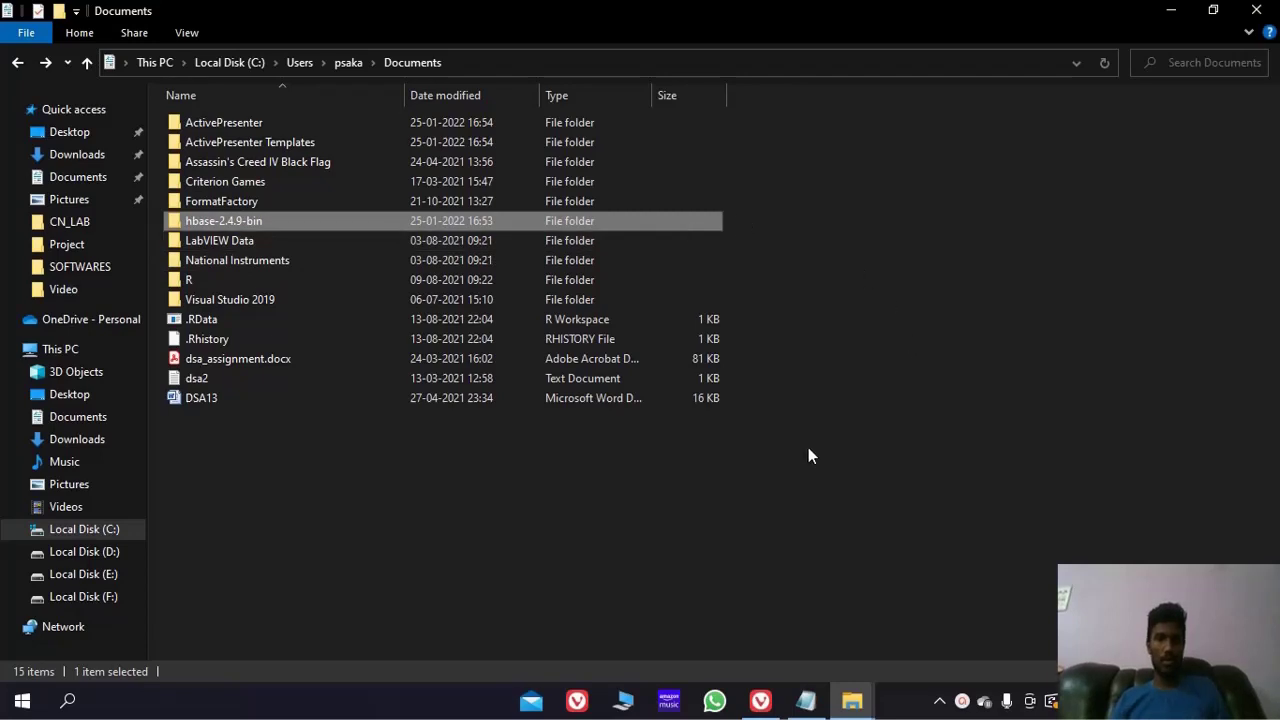
Step: Check the HBase 2.4.9 download page in the browser and locate the hbase-2.4.9-bin.tar archive in the SOFTWARES folder on drive E
click(761, 700)
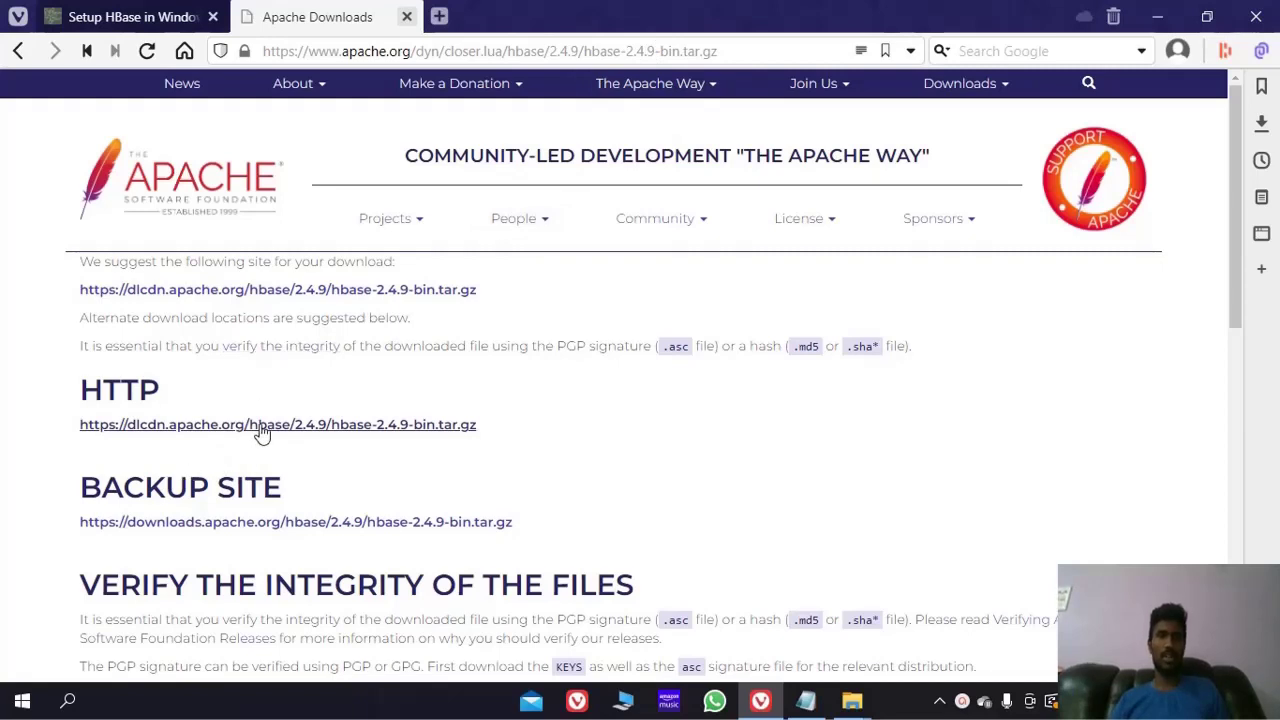
key(alt+Tab)
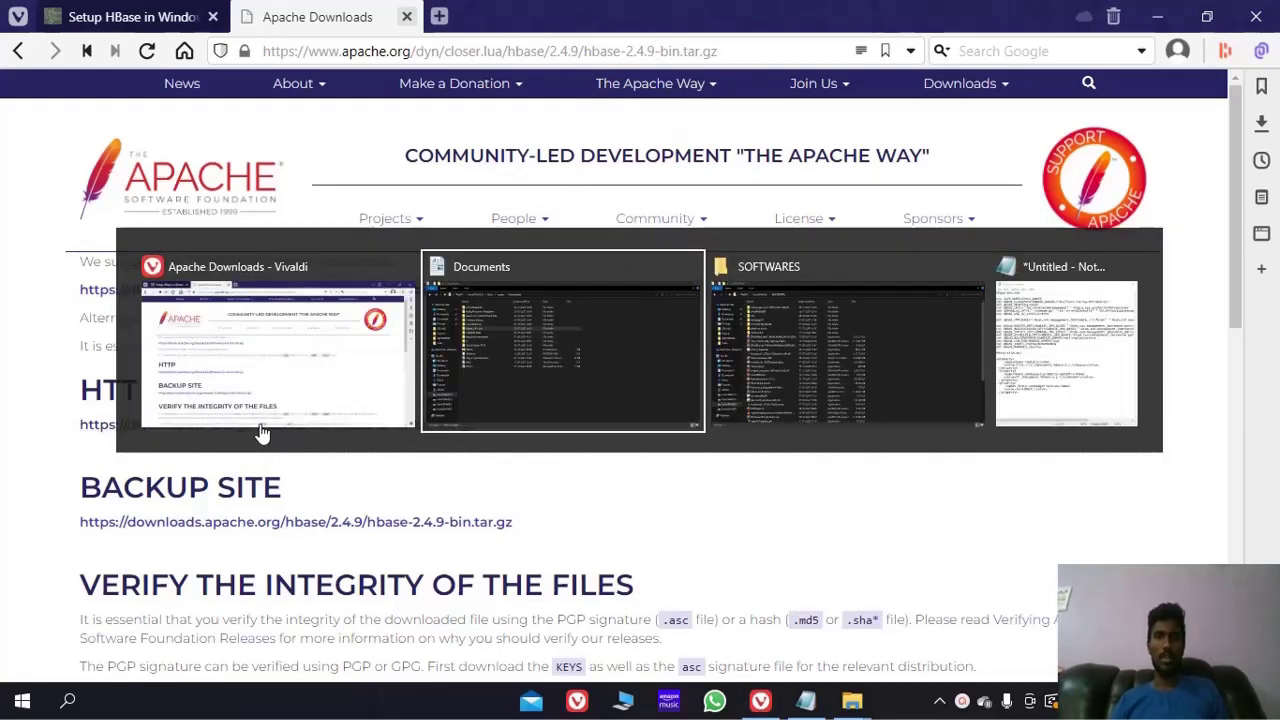
key(alt+Tab)
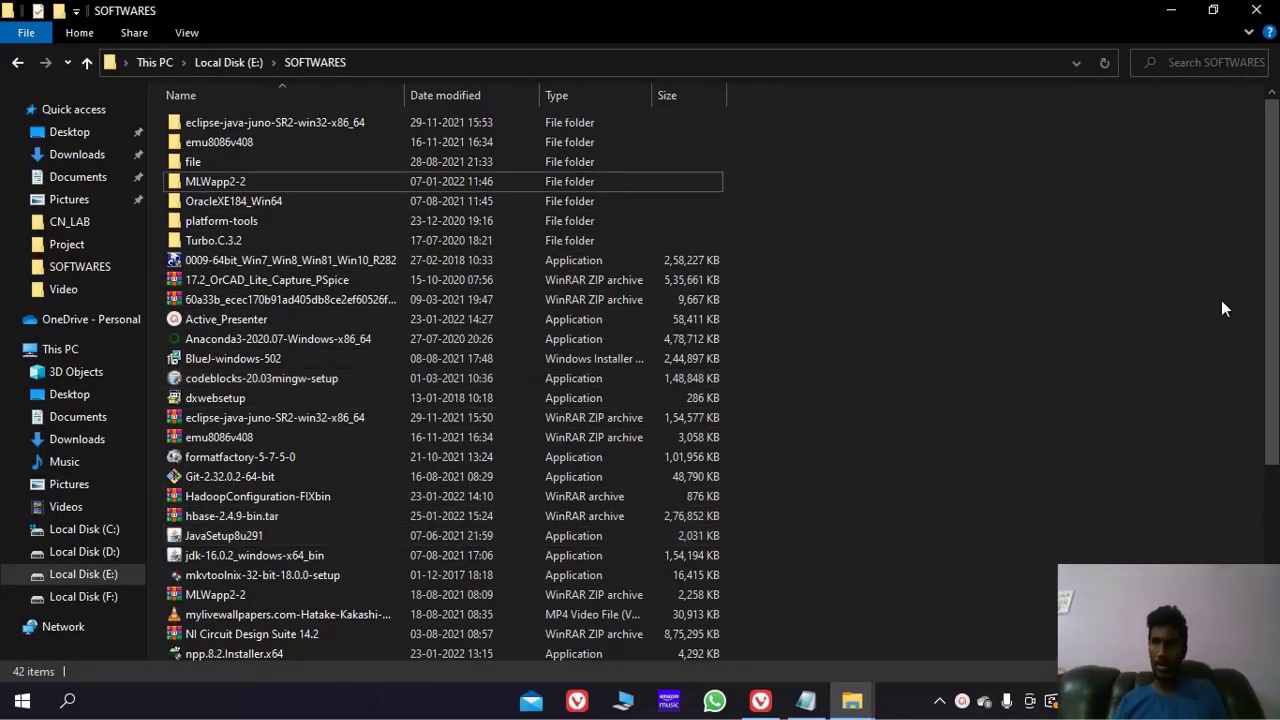
drag(1272, 325, 1272, 505)
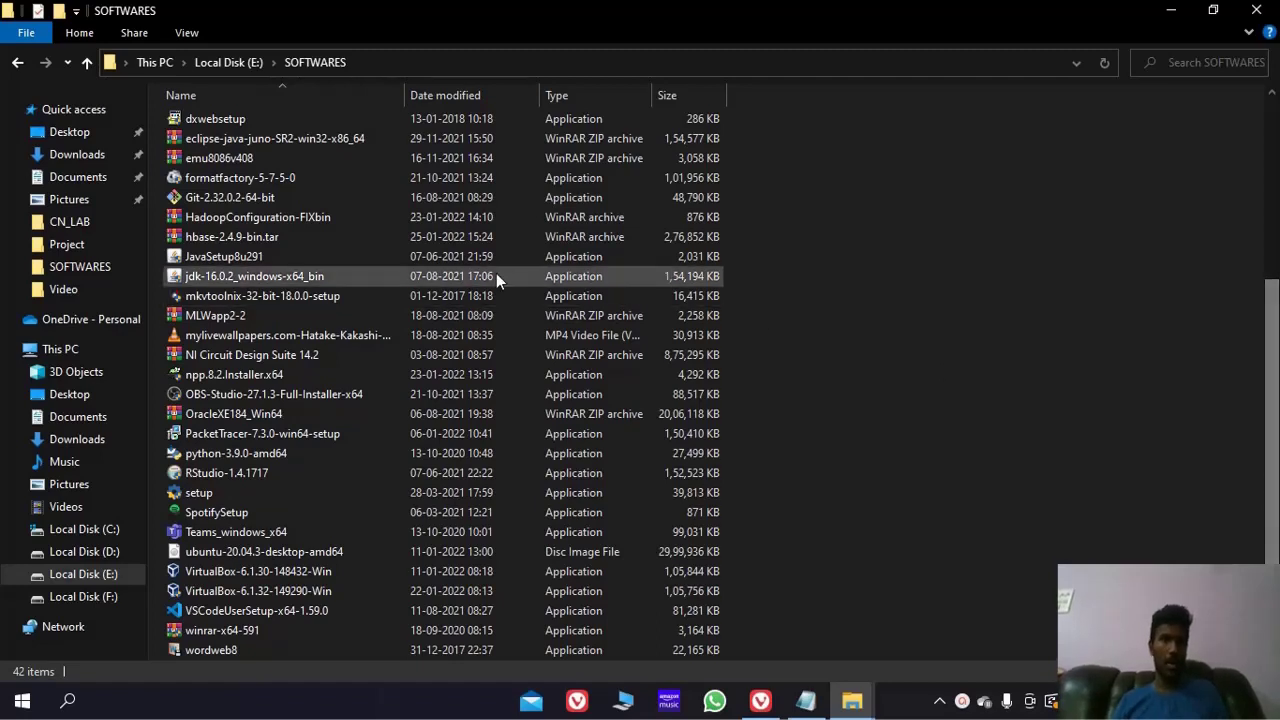
click(378, 241)
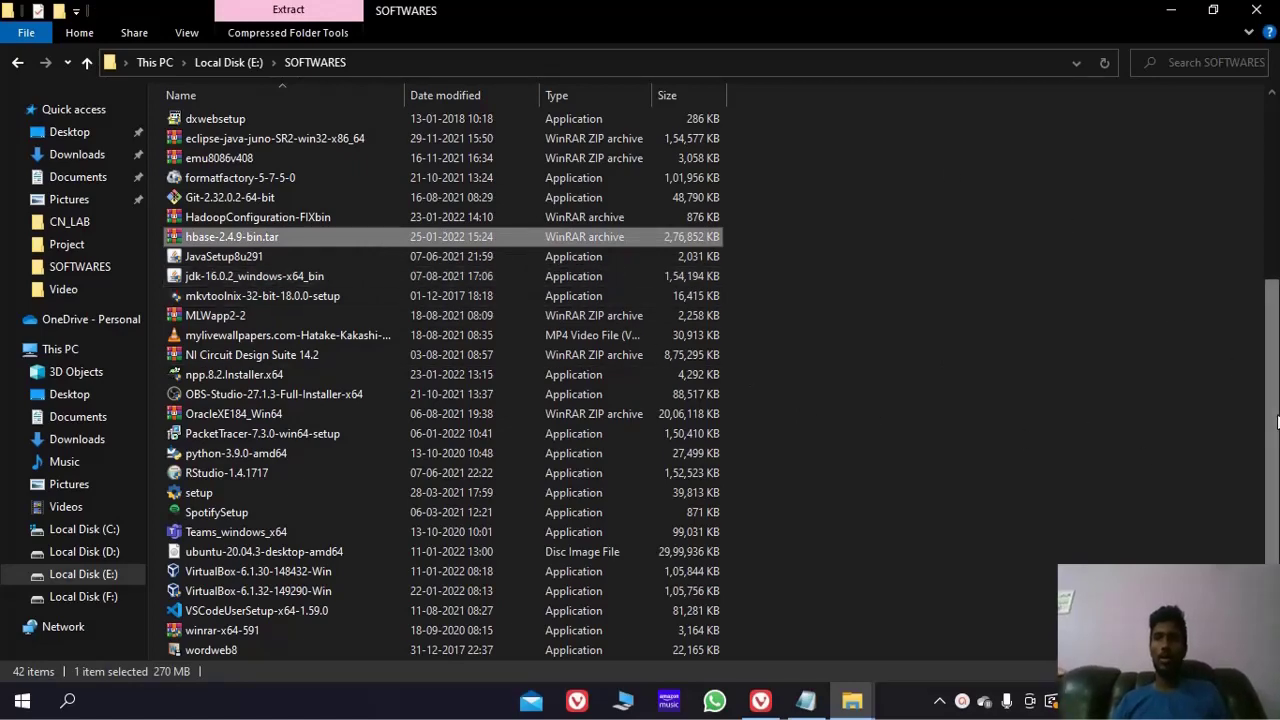
drag(1275, 412, 1257, 237)
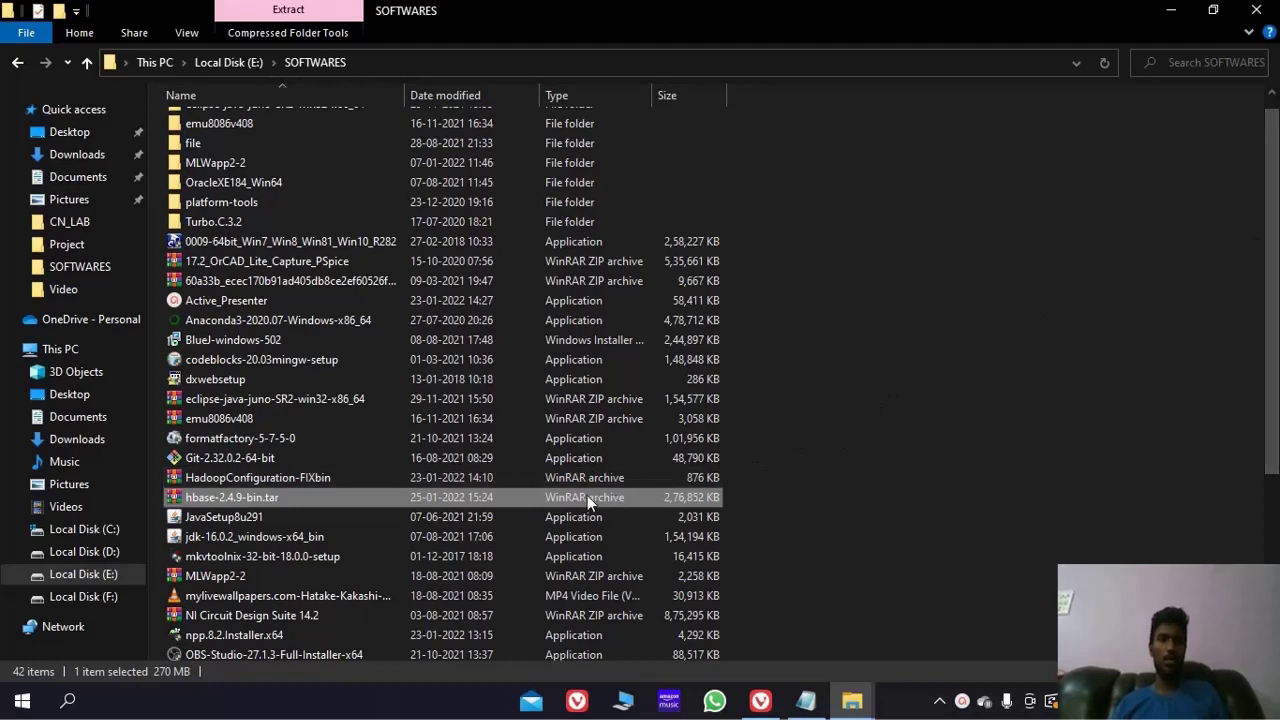
Step: Create a folder named hbase inside the hbase-2.4.9-bin folder in Documents
key(alt+Tab)
key(alt+Tab)
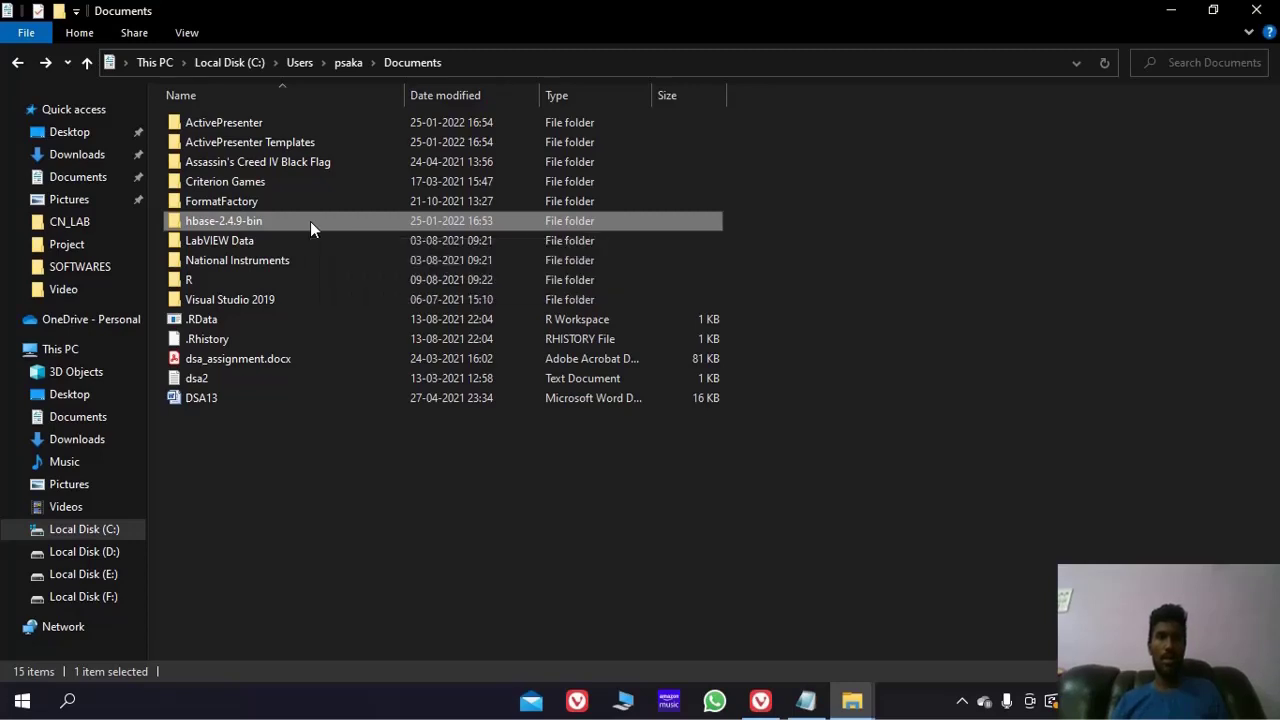
double_click(310, 221)
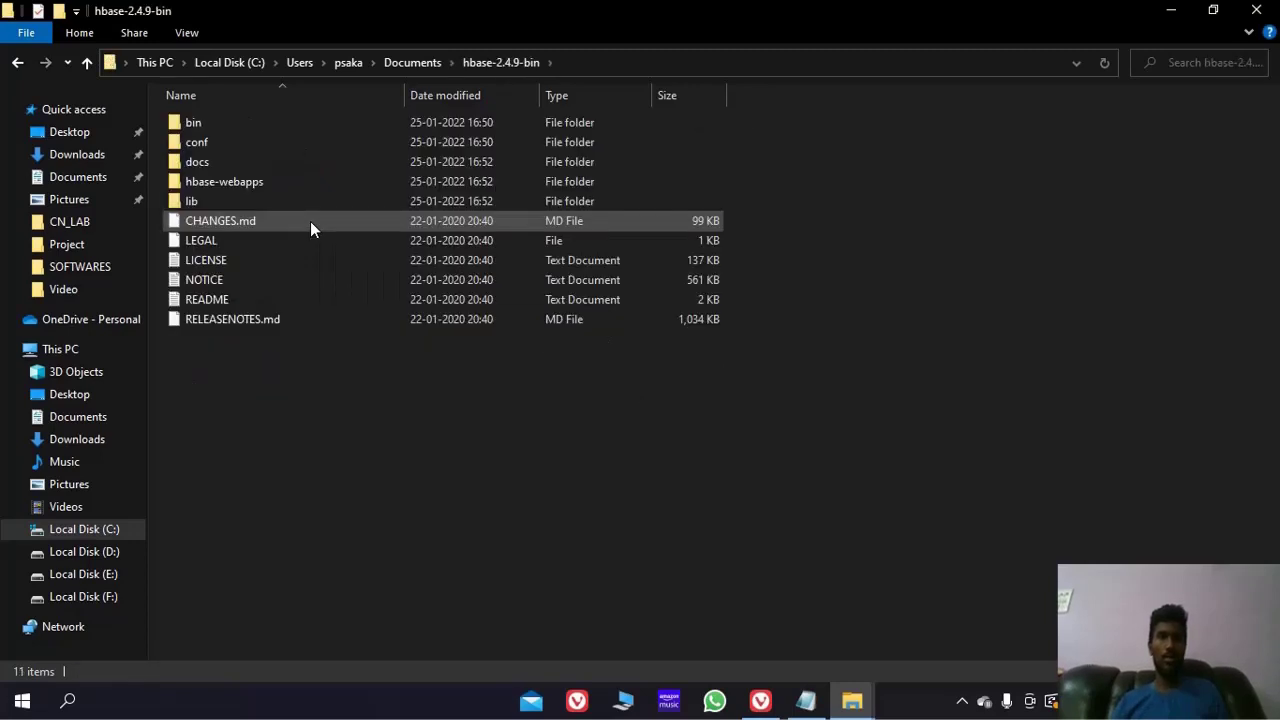
right_click(327, 433)
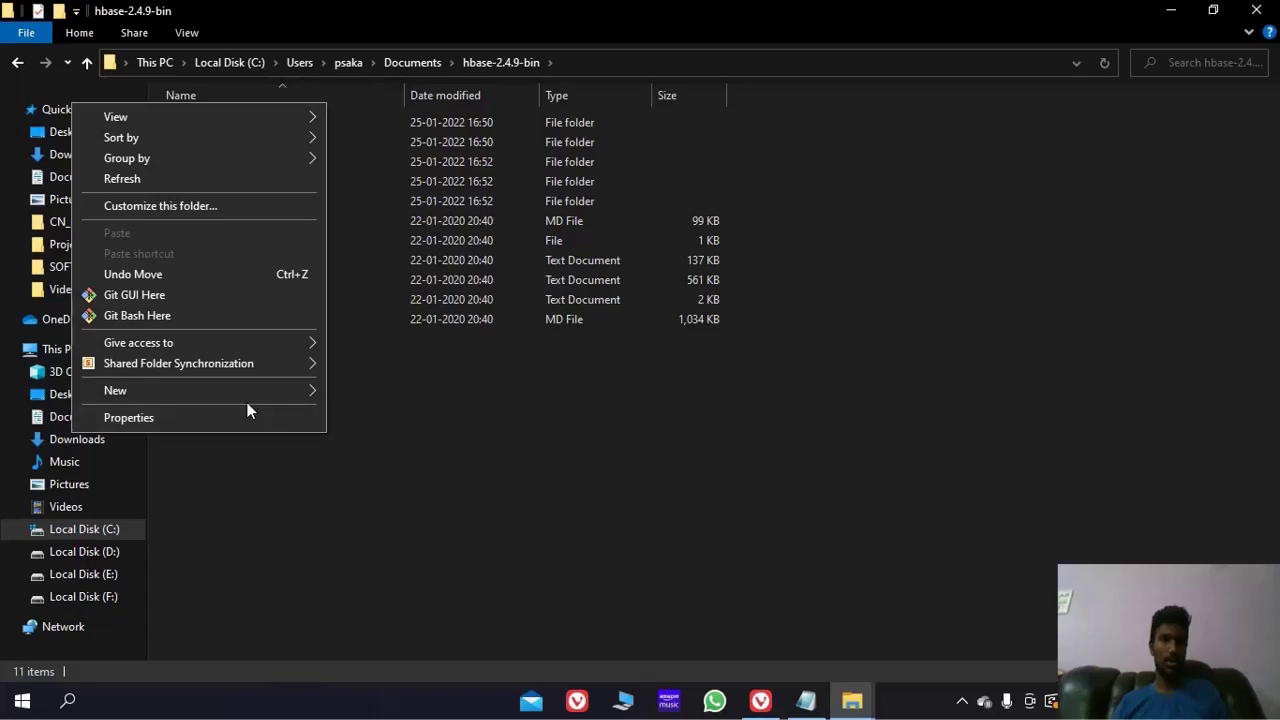
mouse_move(237, 392)
click(390, 394)
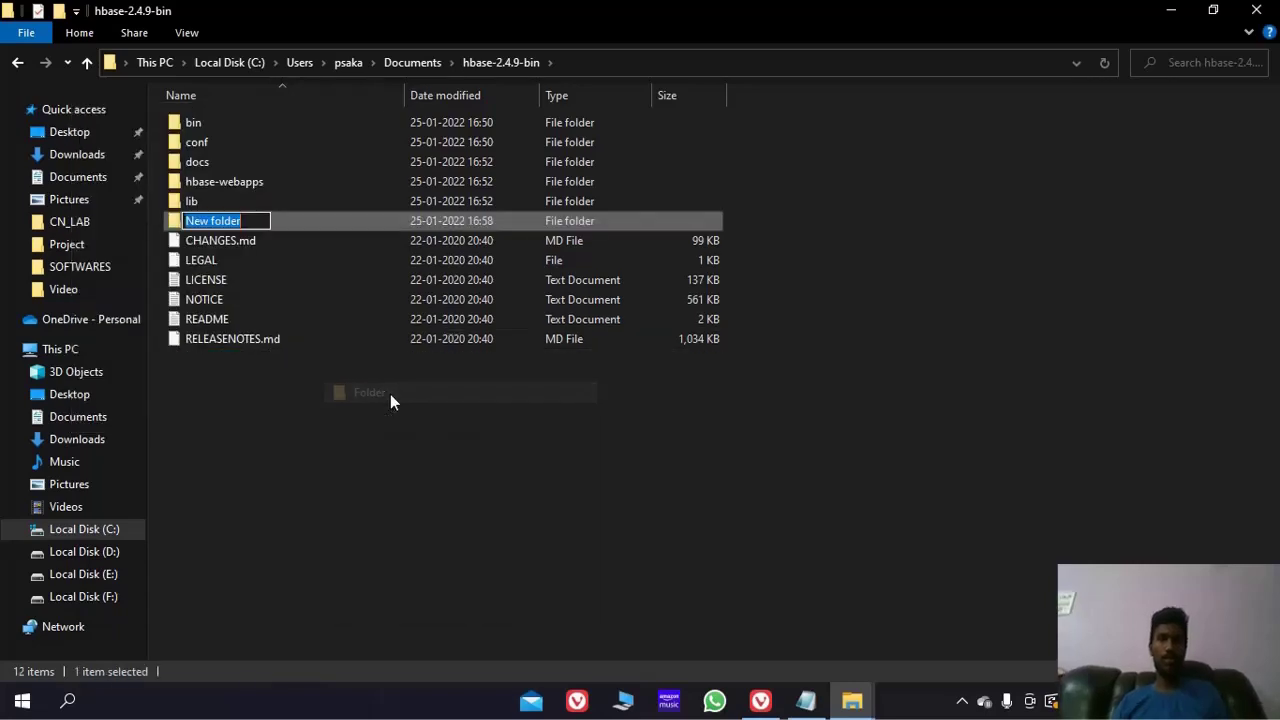
text(hbase)
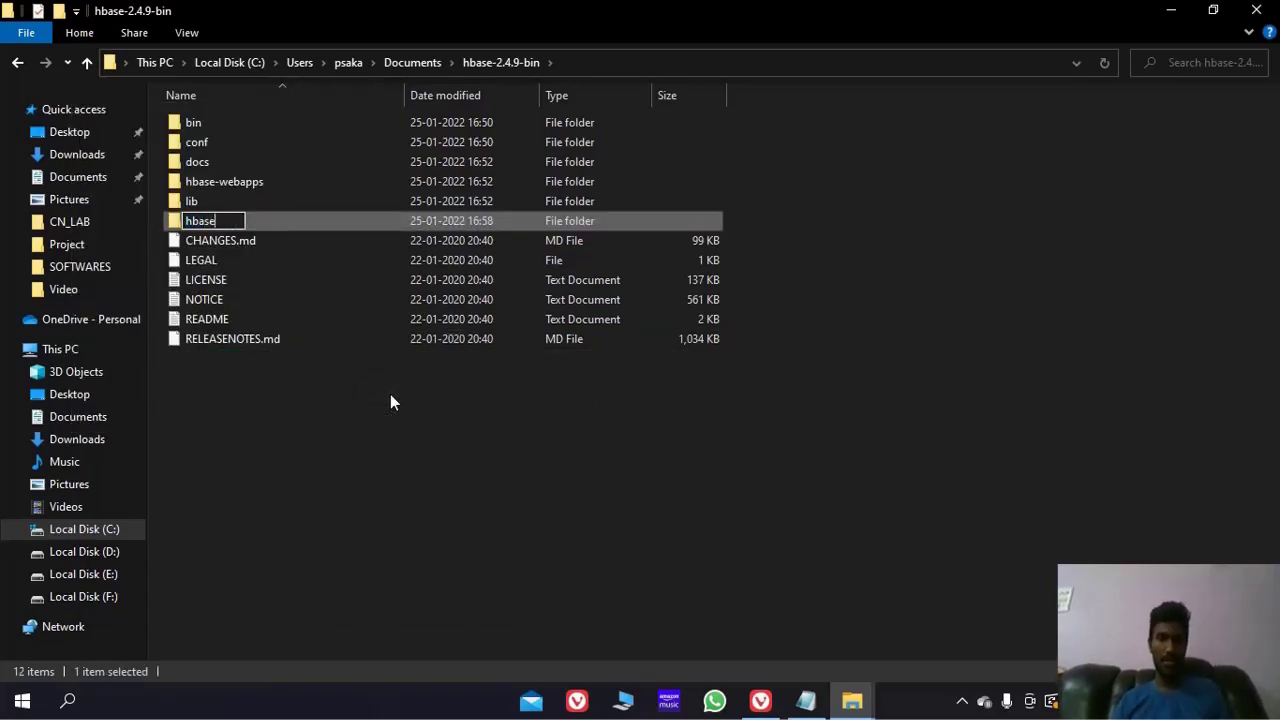
key(Return)
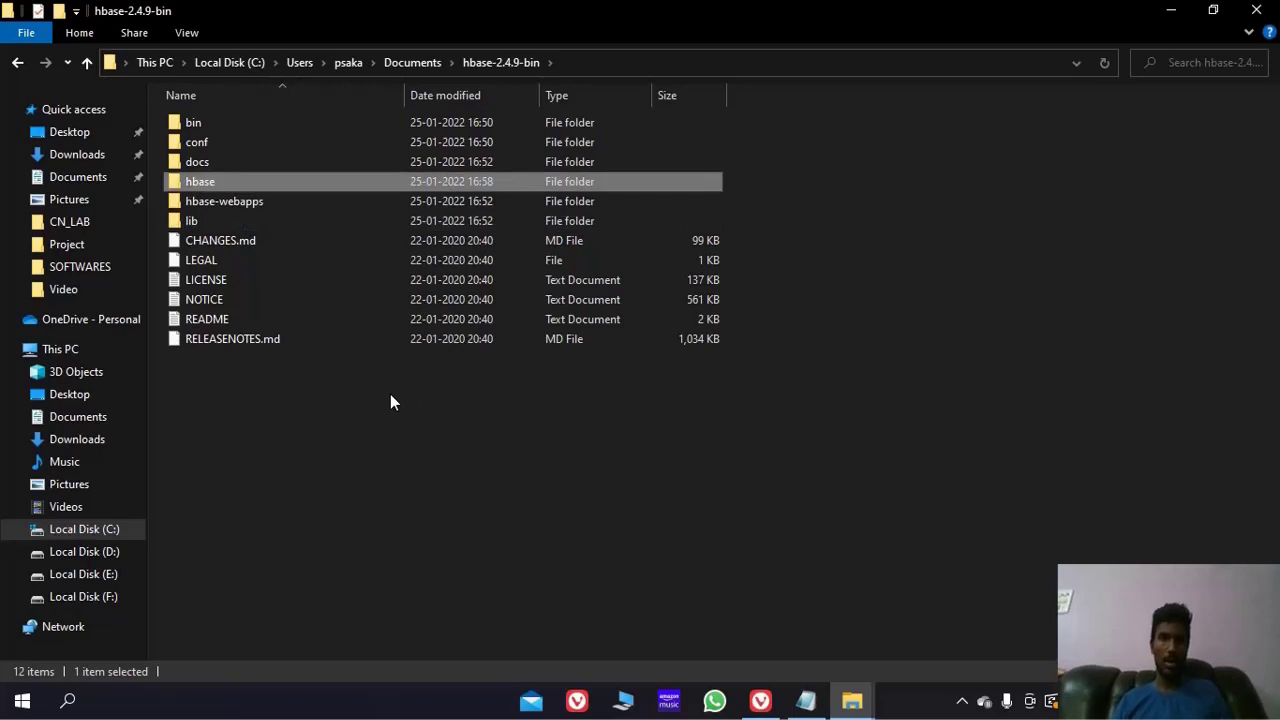
Step: Create another folder named zookeeper inside the hbase-2.4.9-bin folder
right_click(338, 400)
mouse_move(262, 359)
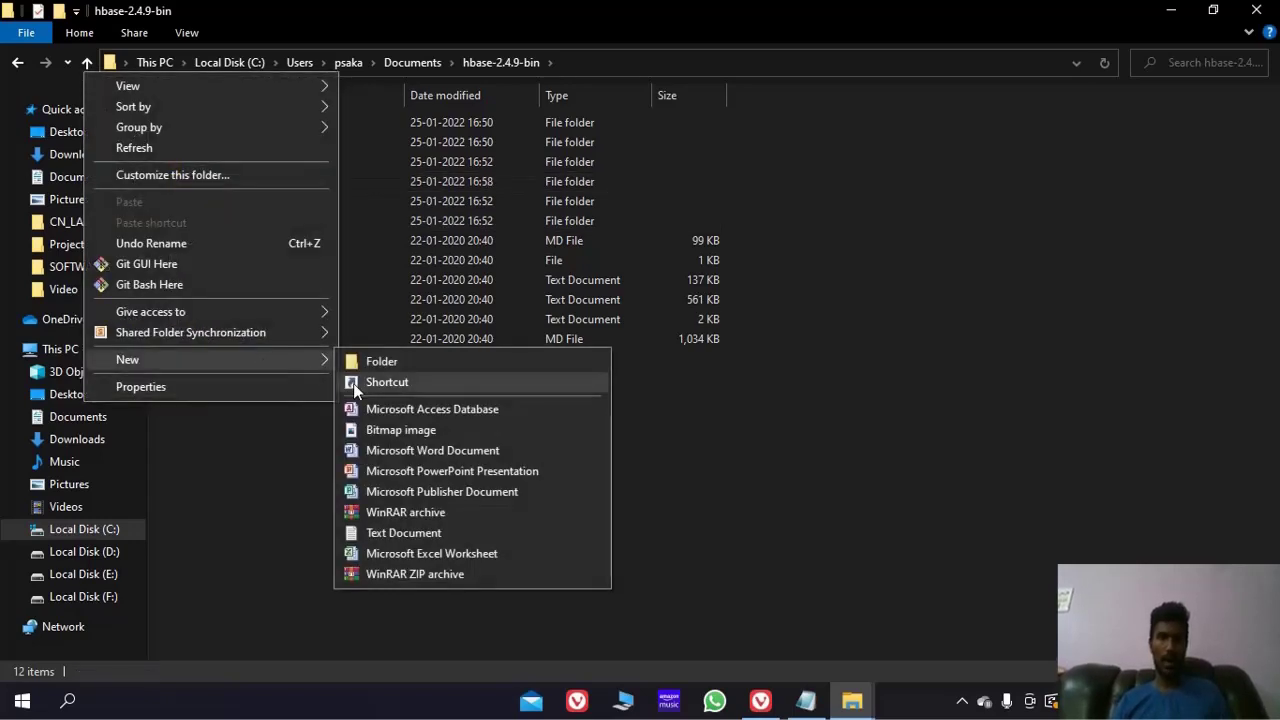
click(385, 361)
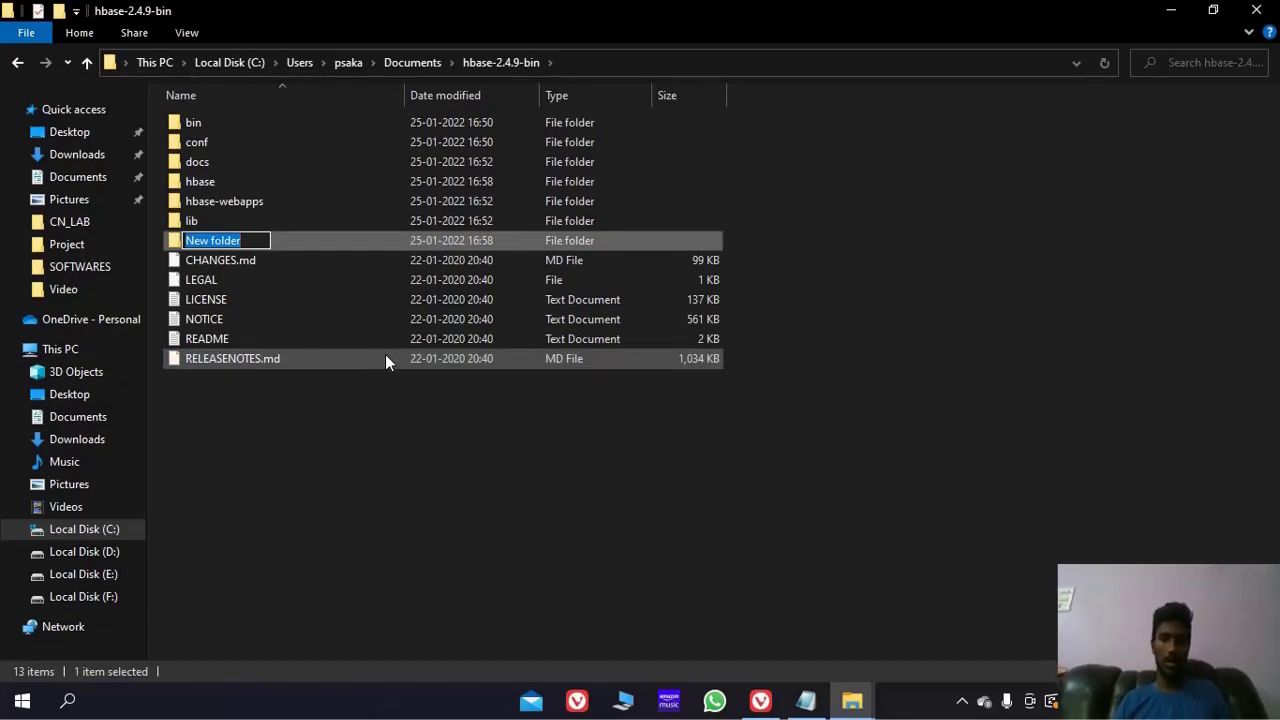
text(zookeeper)
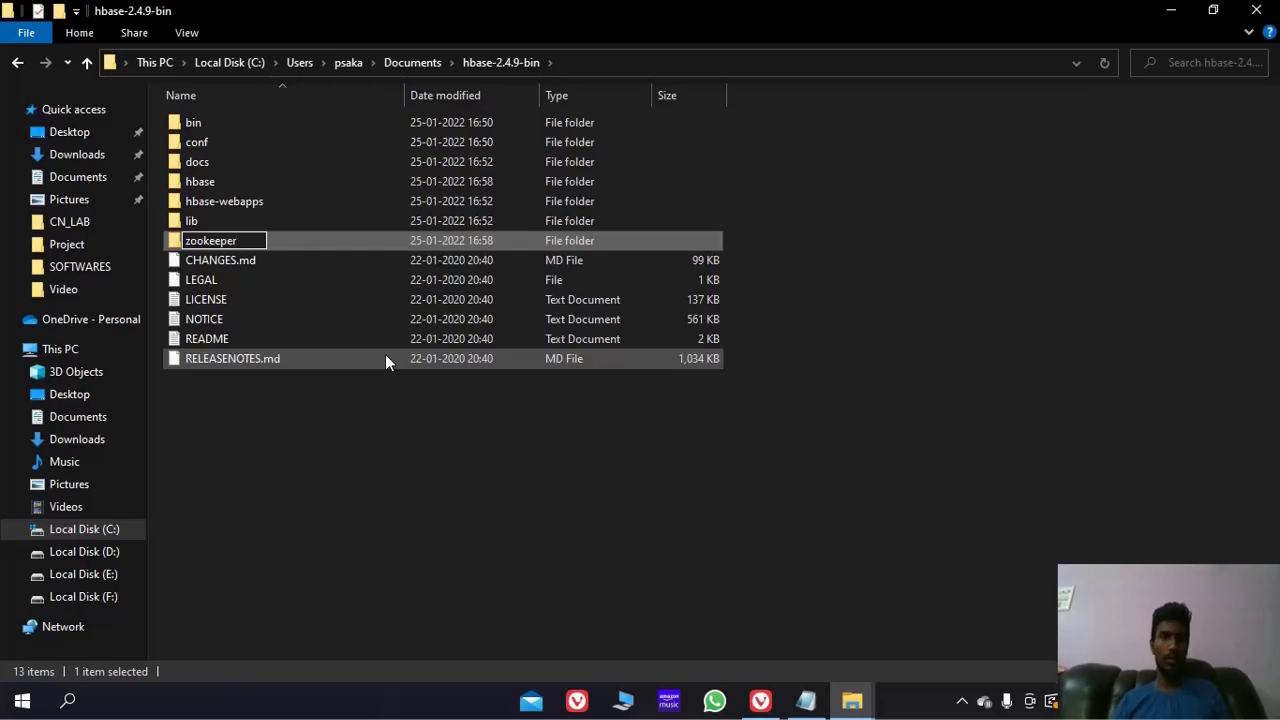
key(Return)
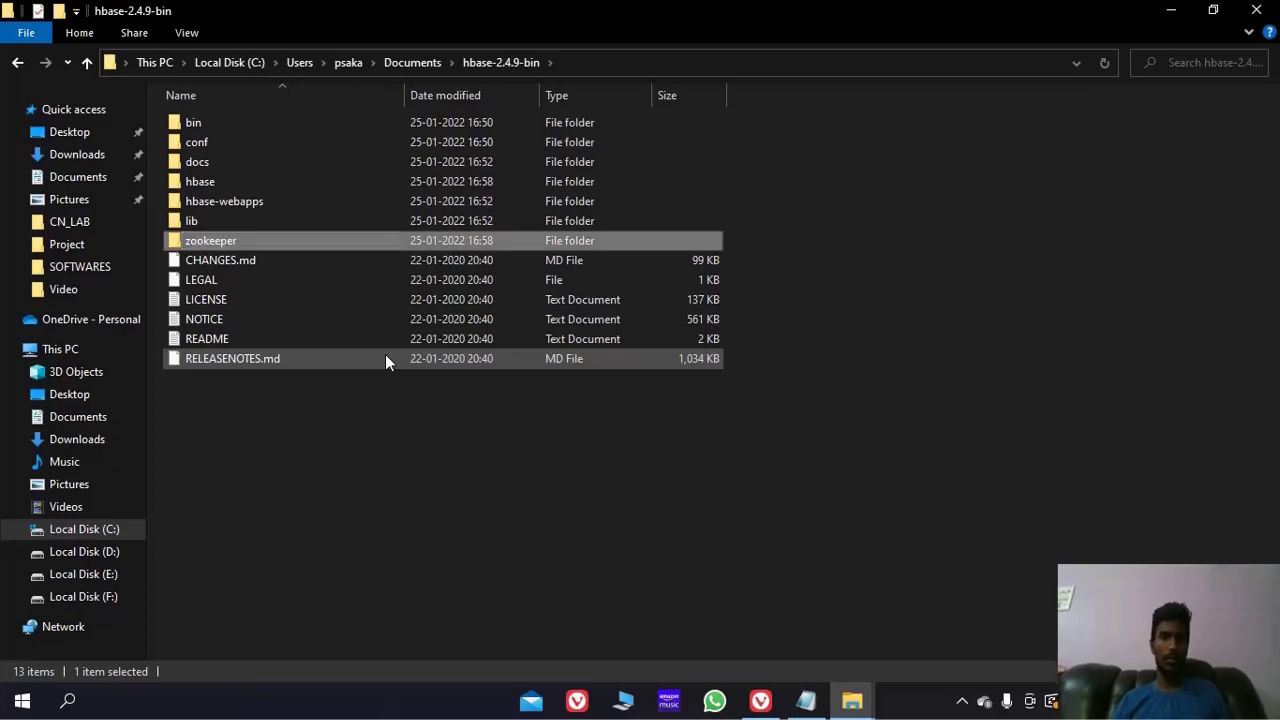
Step: Open the hbase Windows command script from the bin folder for editing in Notepad++
double_click(246, 128)
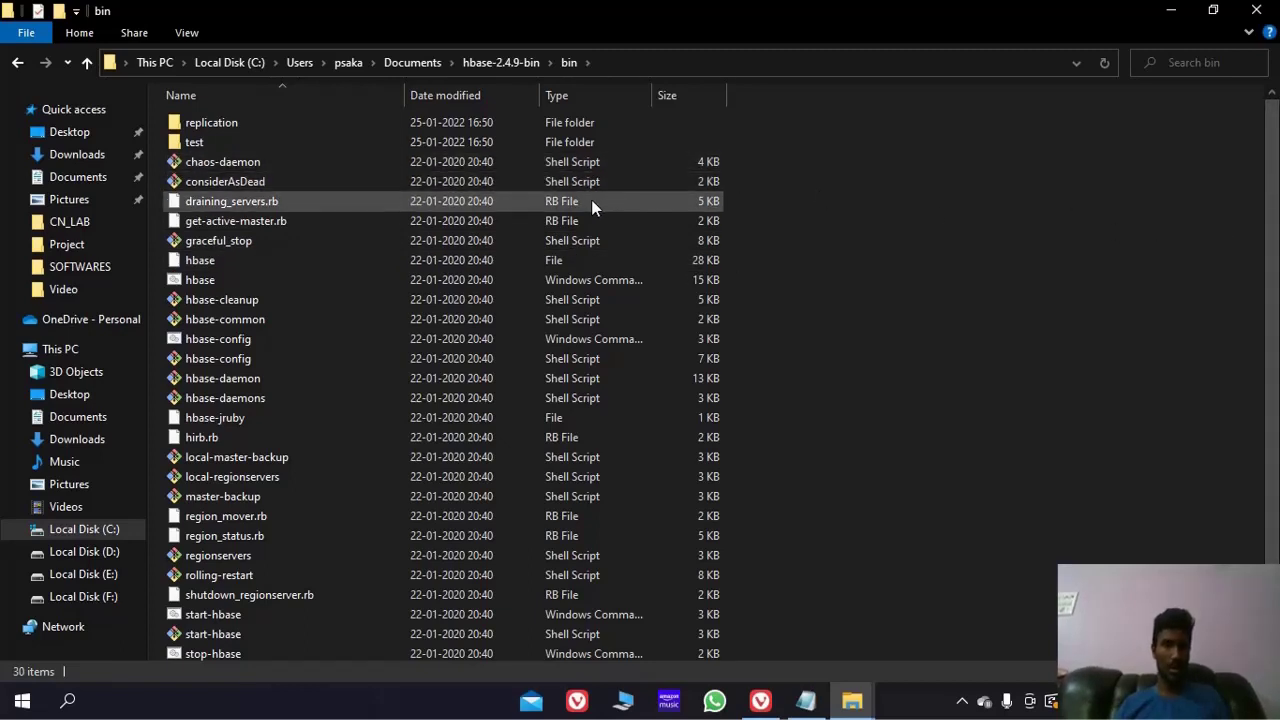
mouse_move(318, 261)
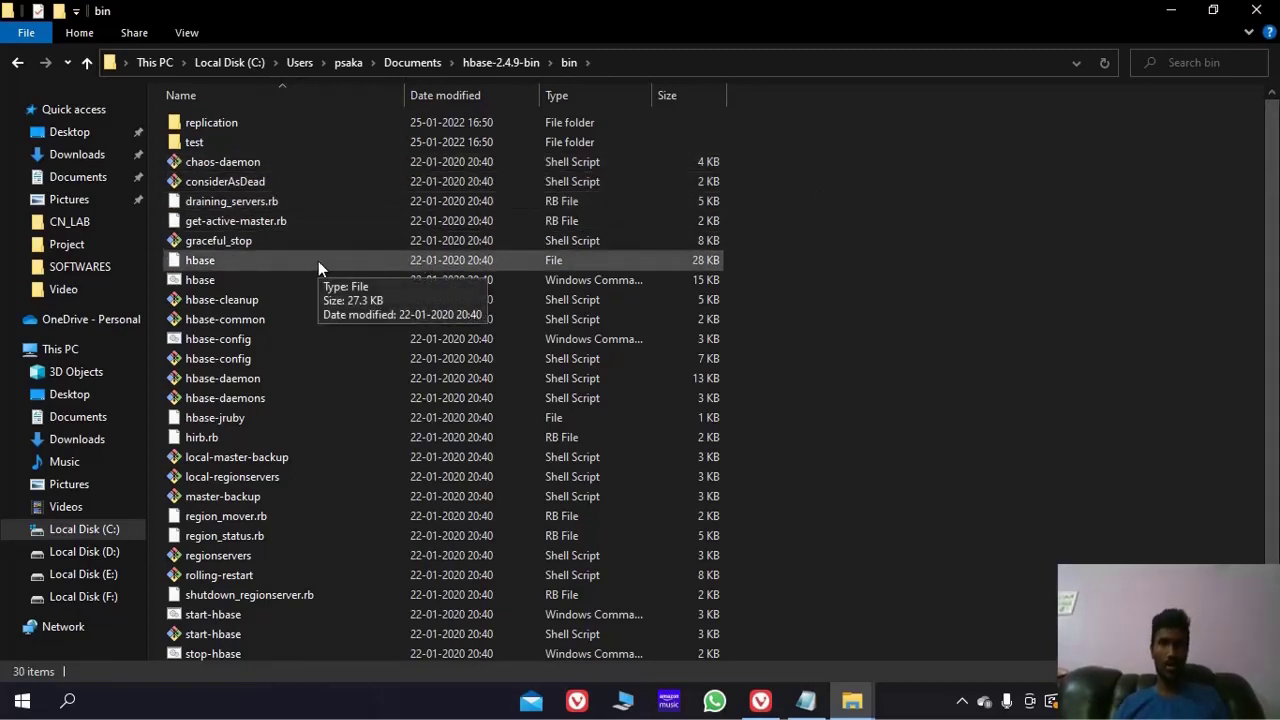
right_click(319, 282)
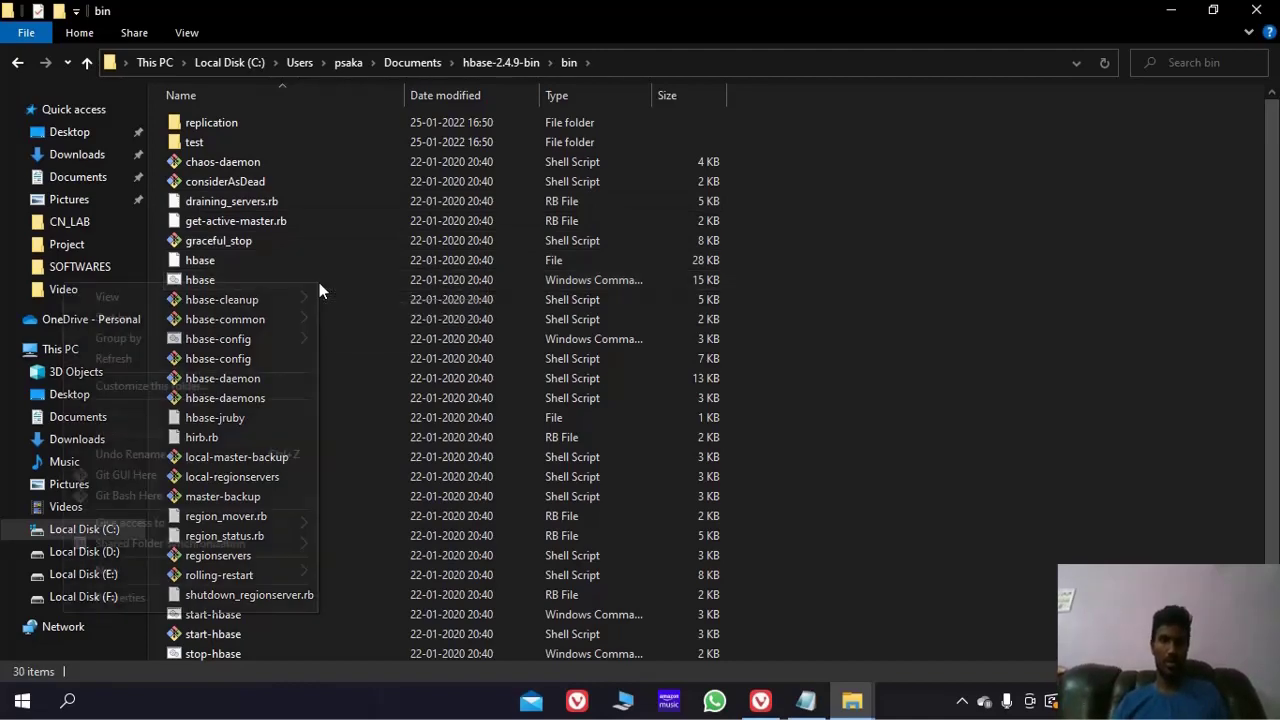
click(319, 282)
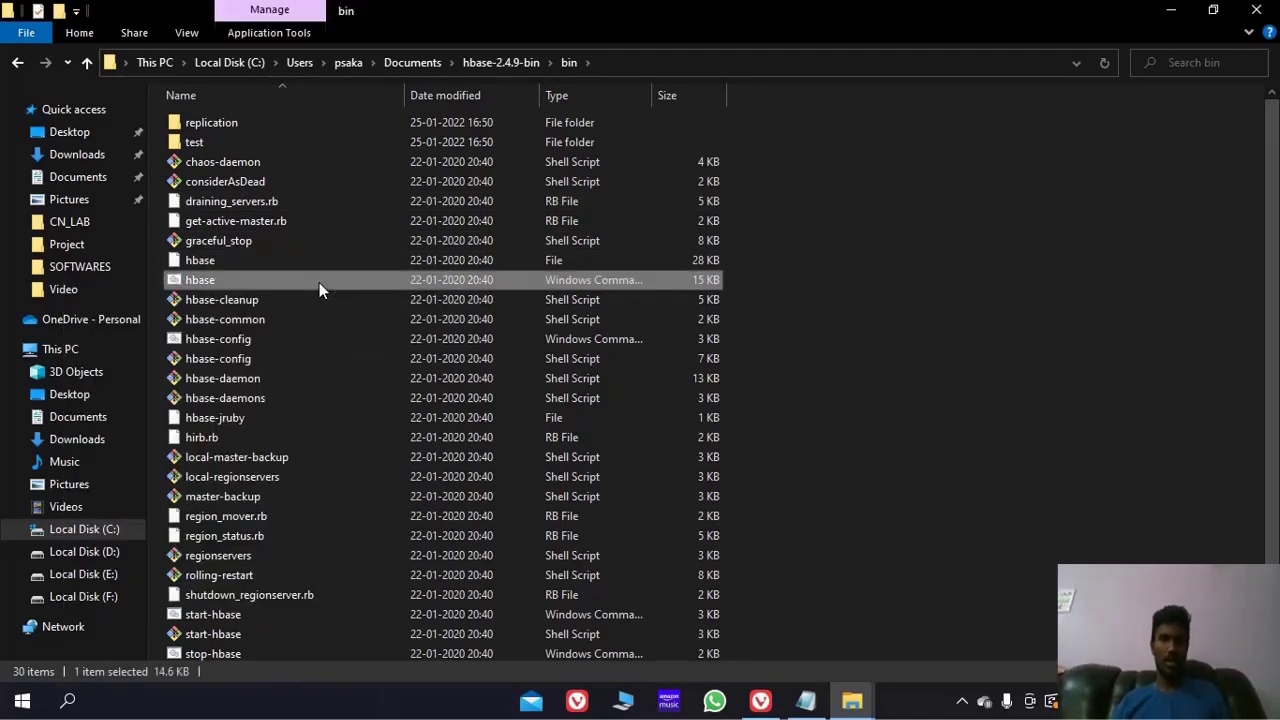
right_click(319, 282)
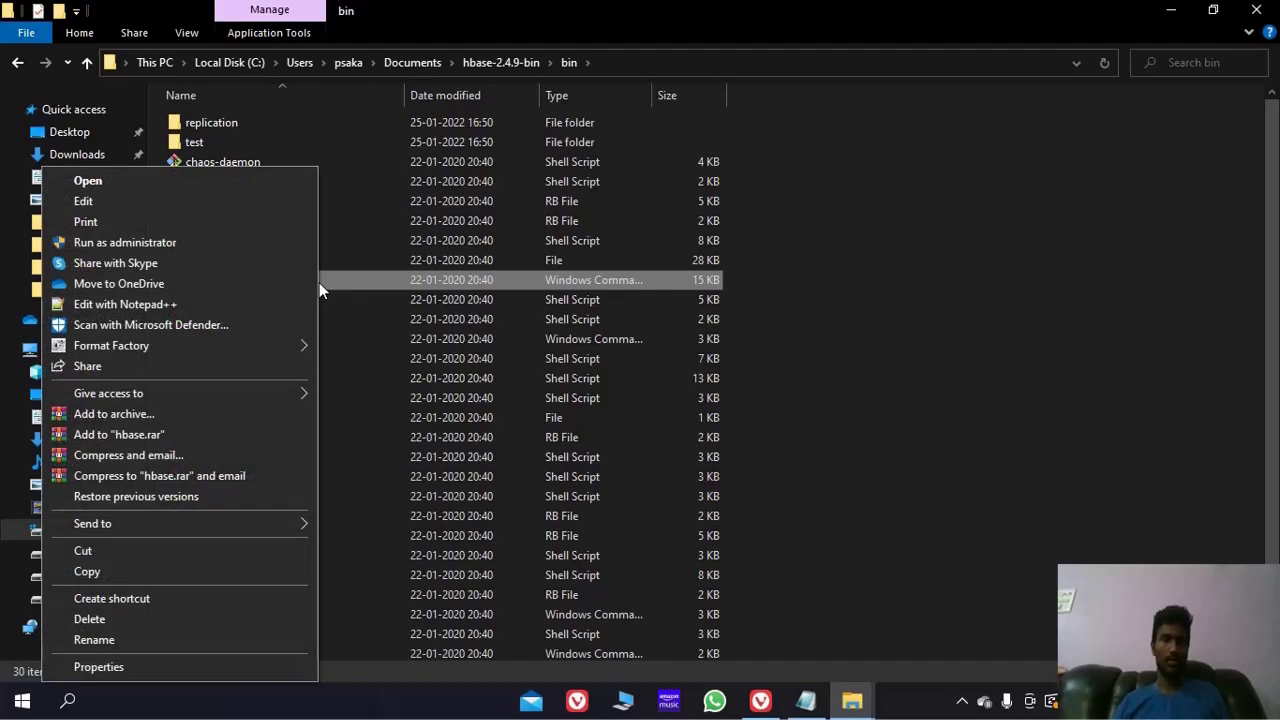
click(199, 305)
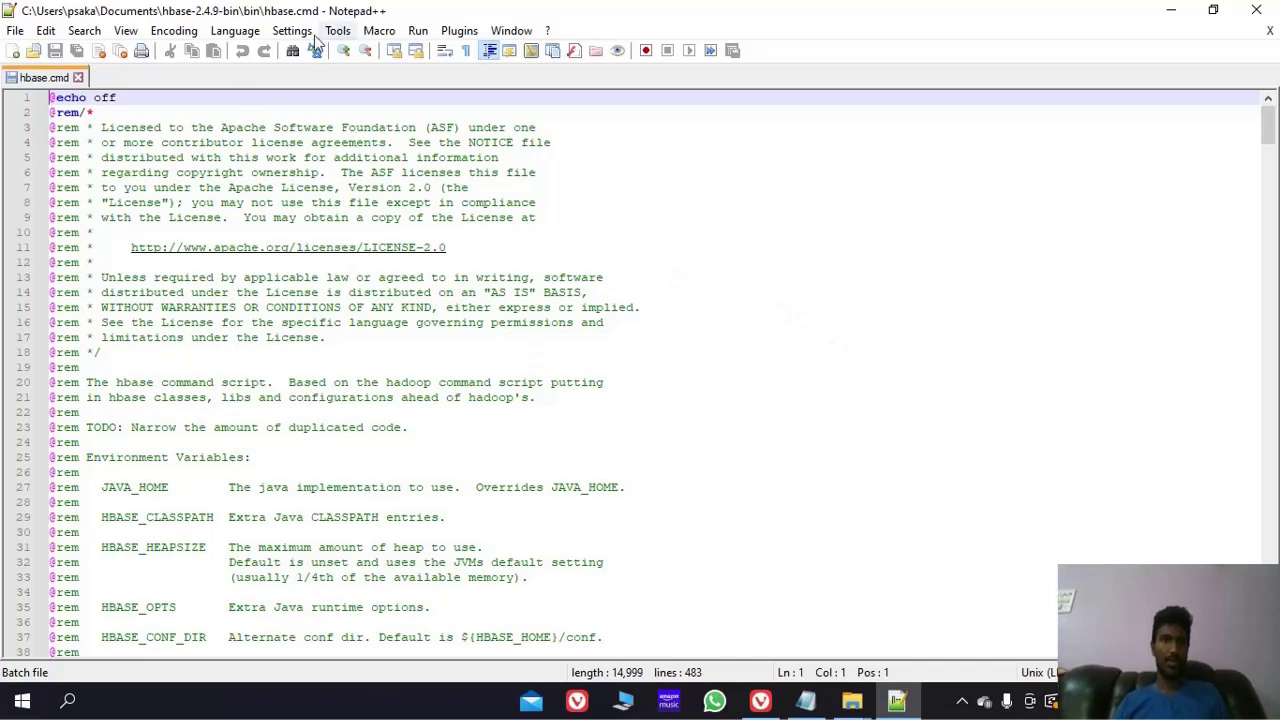
Step: Search hbase.cmd for java_arg to reach the line that sets java_arguments
click(292, 52)
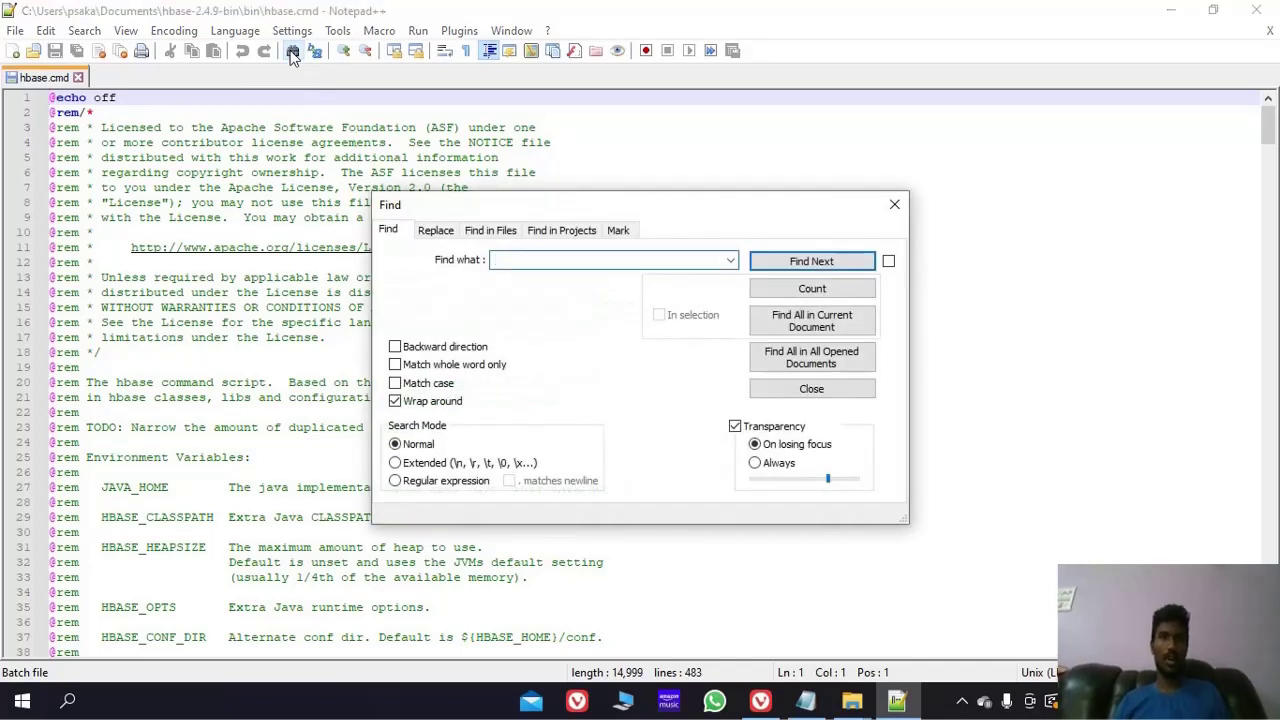
text(java_arg)
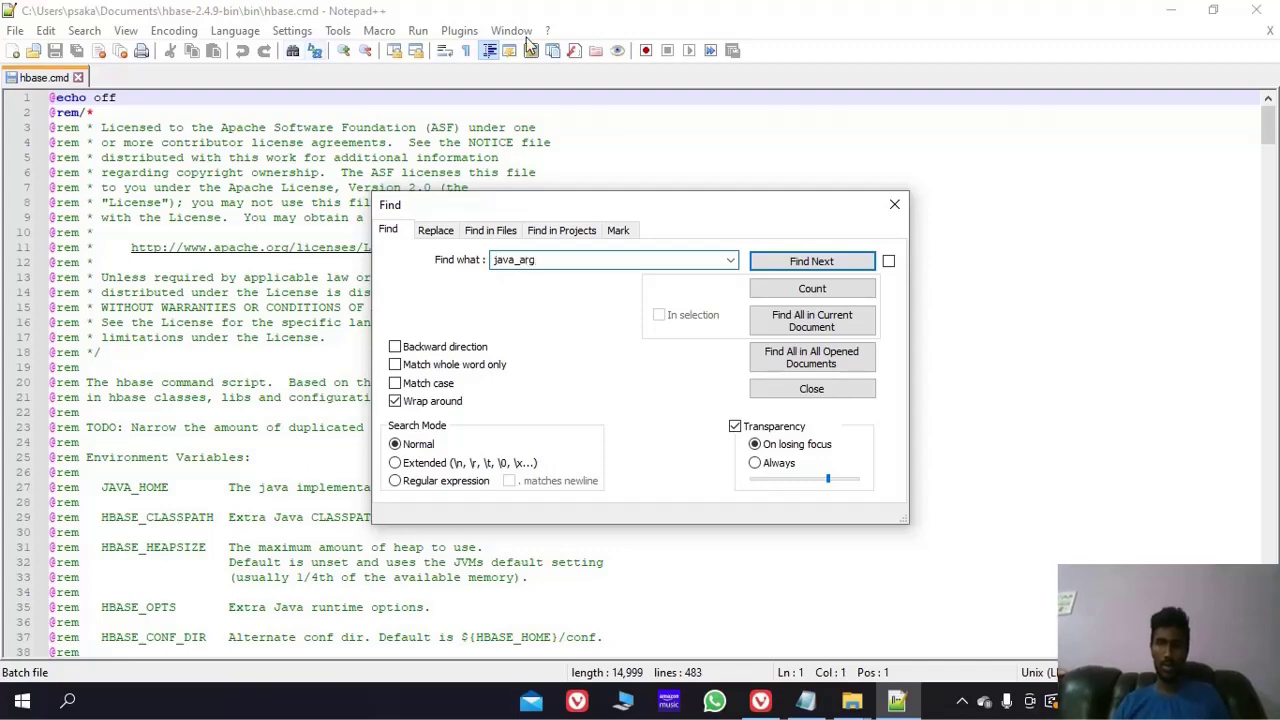
click(766, 263)
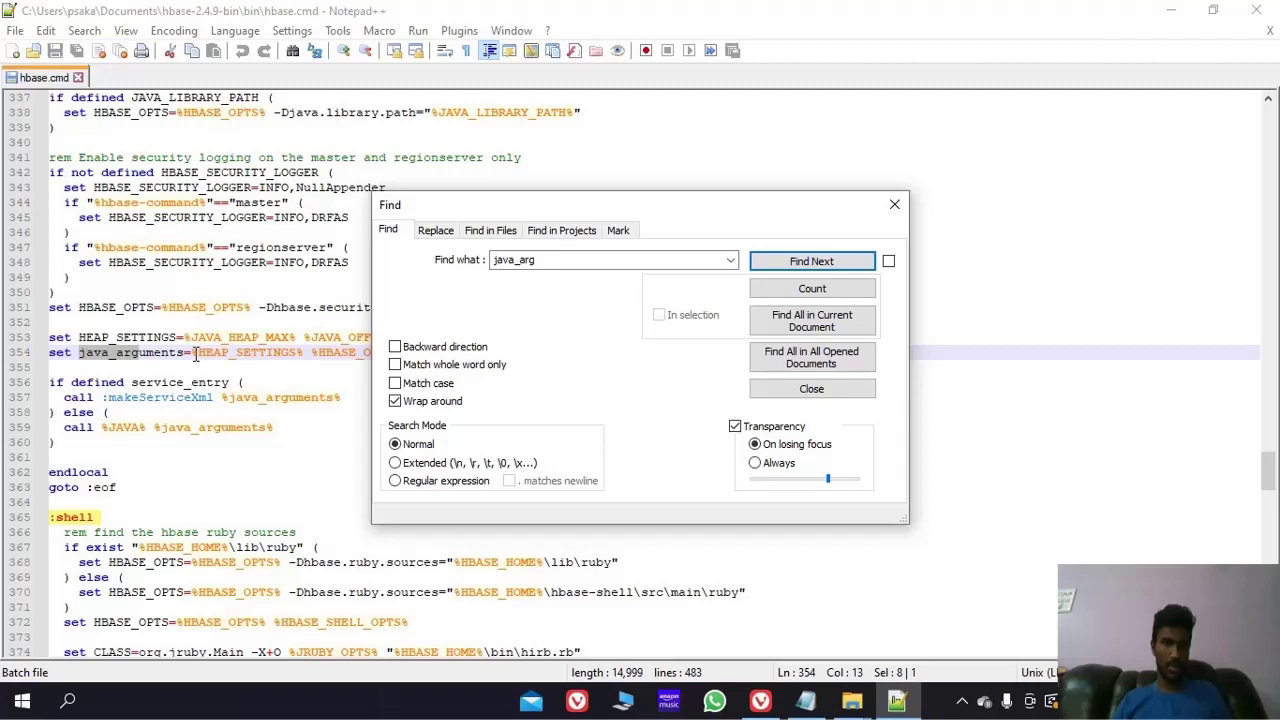
click(894, 205)
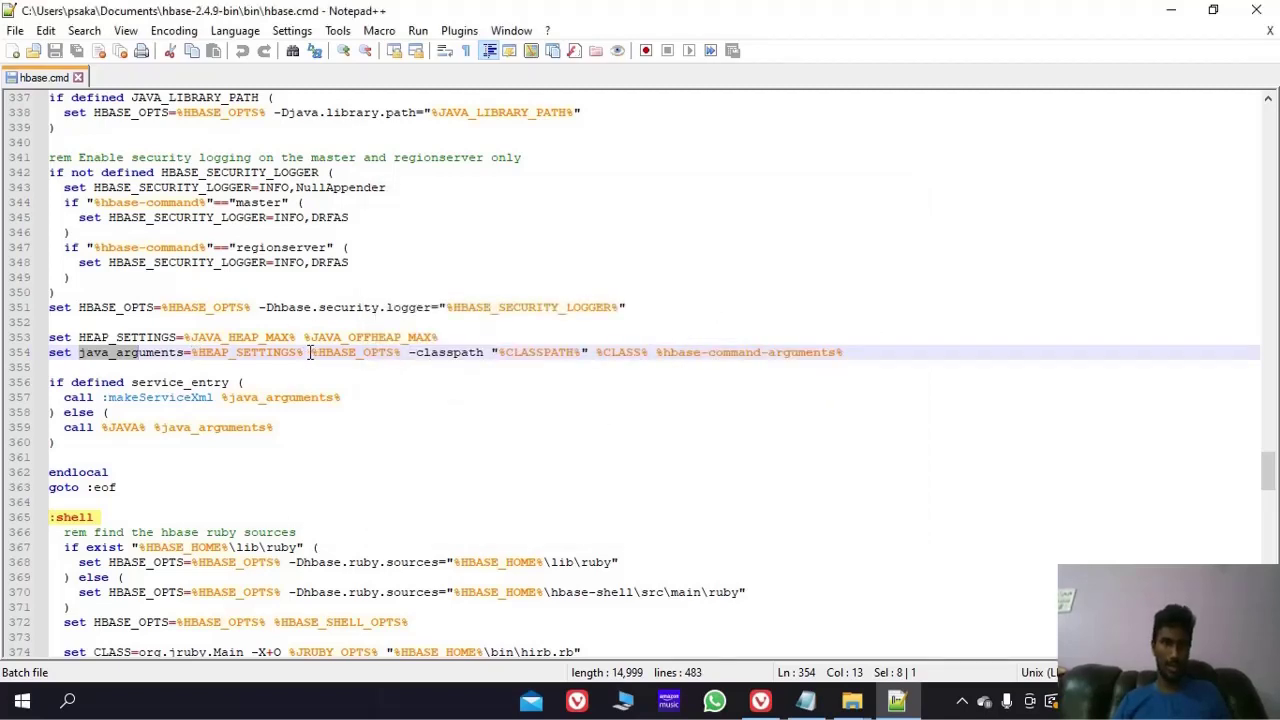
Step: Delete %HEAP_SETTINGS% and its trailing space from the java_arguments line in hbase.cmd, save the file and close the editor
click(310, 353)
key(BackSpace)
key(BackSpace)
key(BackSpace)
key(BackSpace)
key(BackSpace)
key(BackSpace)
key(BackSpace)
key(BackSpace)
key(BackSpace)
key(BackSpace)
key(BackSpace)
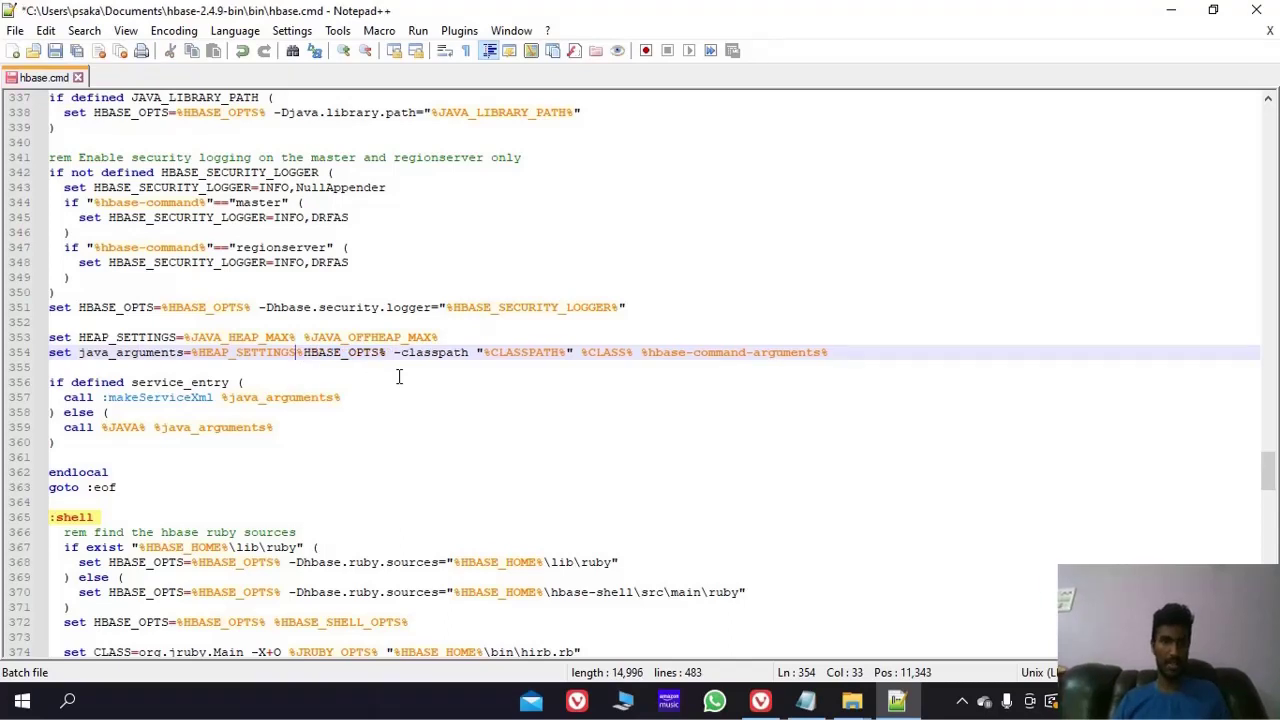
key(BackSpace)
key(BackSpace)
key(BackSpace)
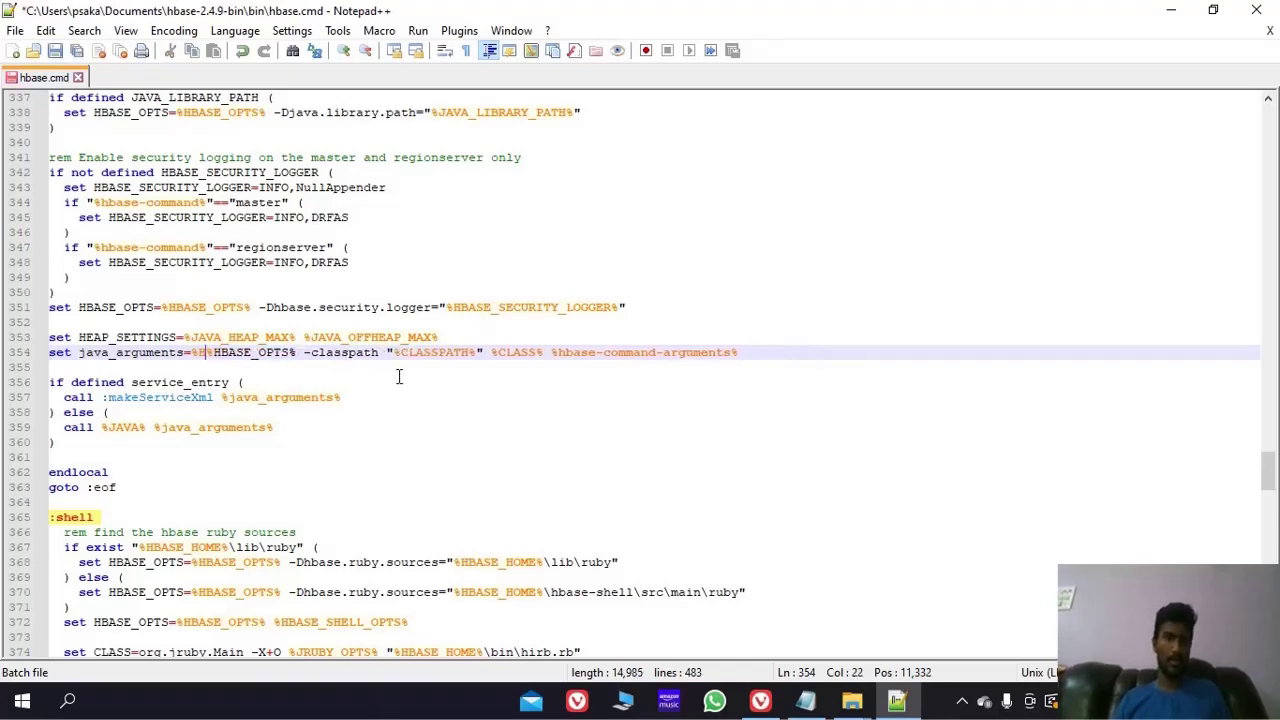
key(BackSpace)
key(BackSpace)
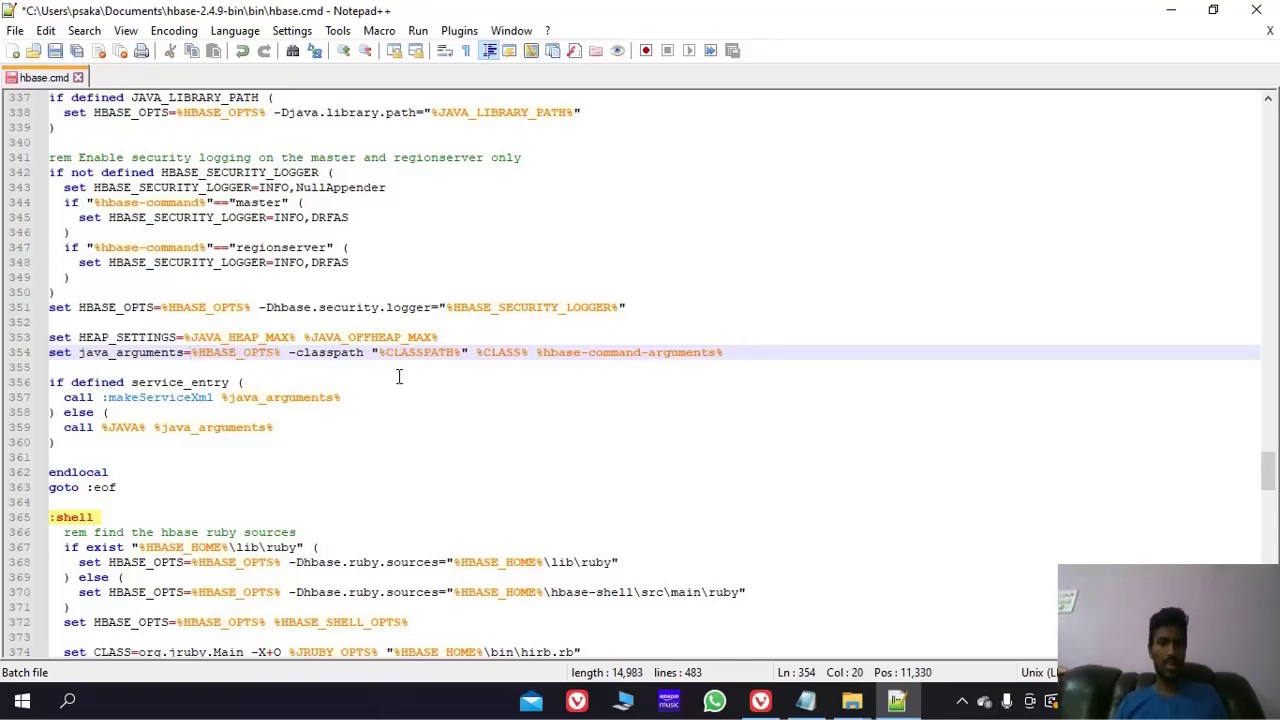
key(ctrl+s)
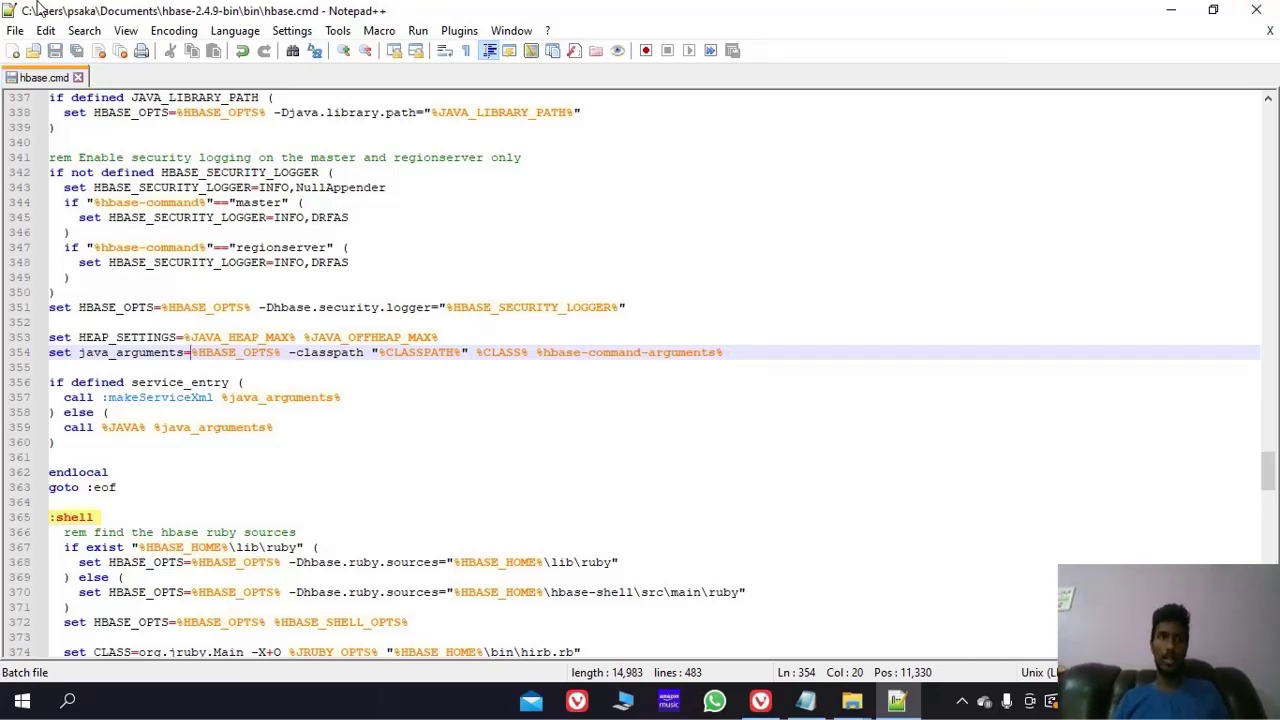
click(77, 77)
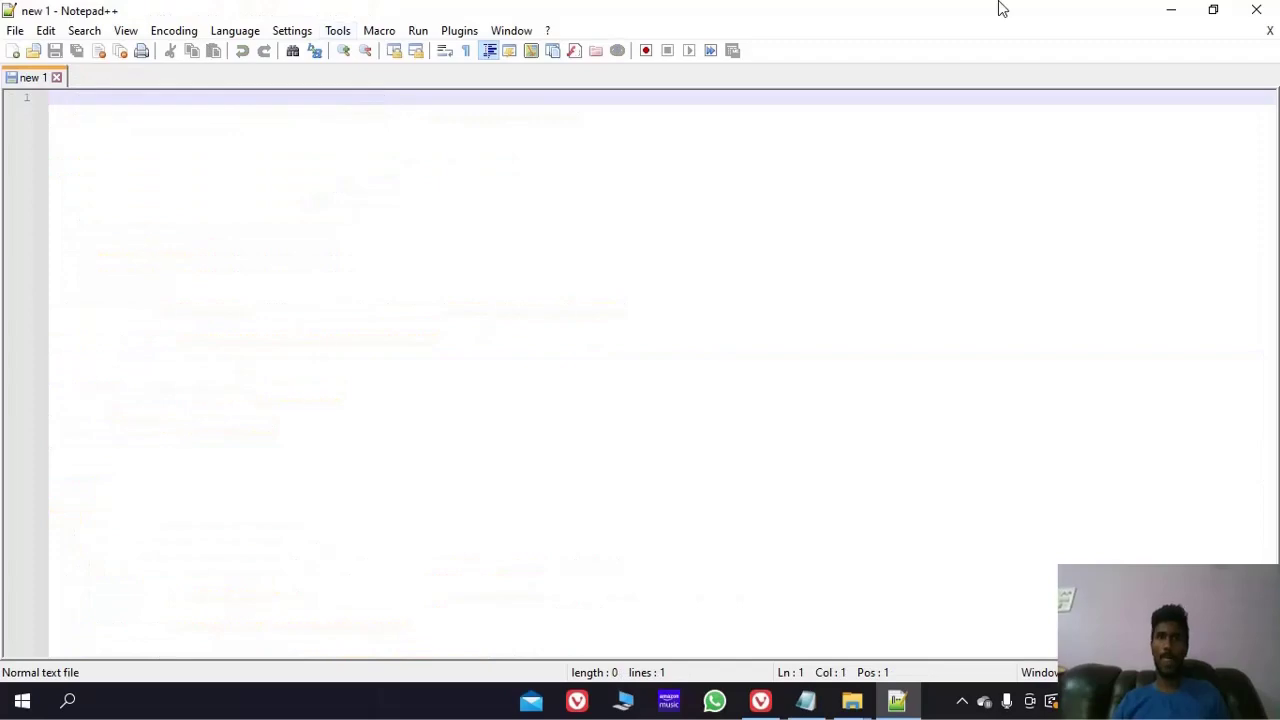
click(1256, 9)
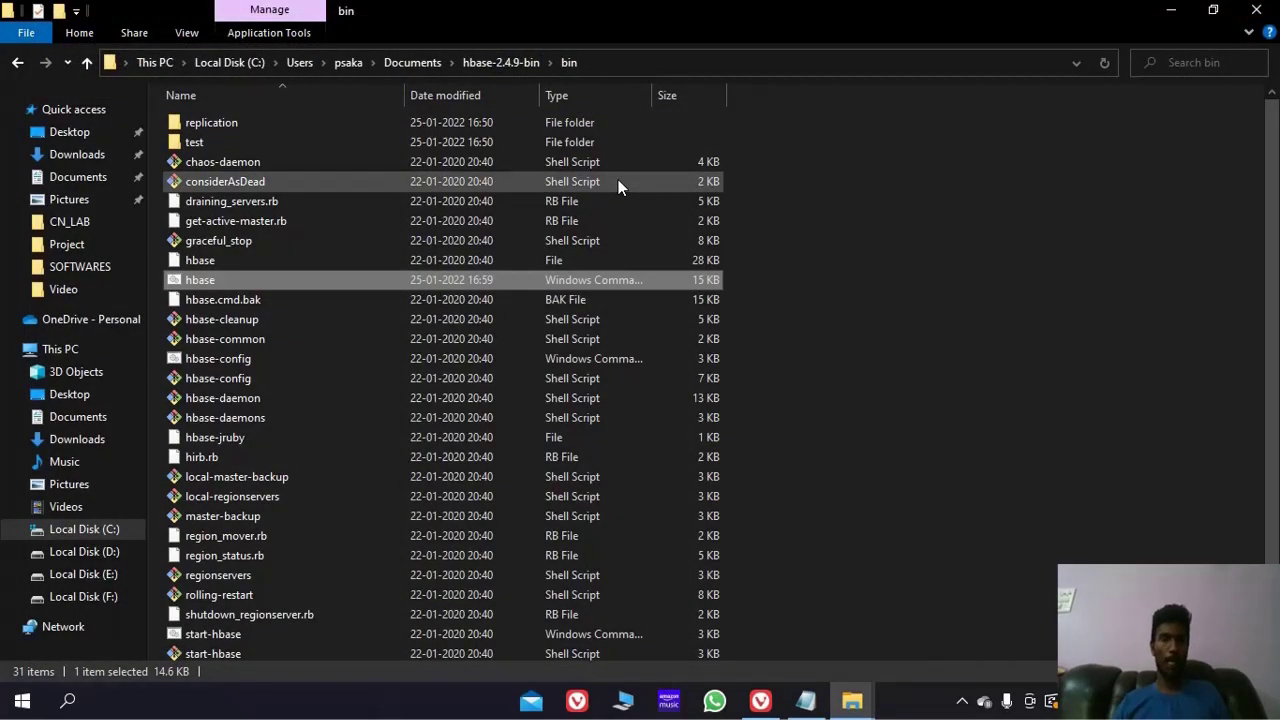
Step: Open the hbase-env Windows command script from the conf folder of hbase-2.4.9-bin for editing in Notepad++
key(BackSpace)
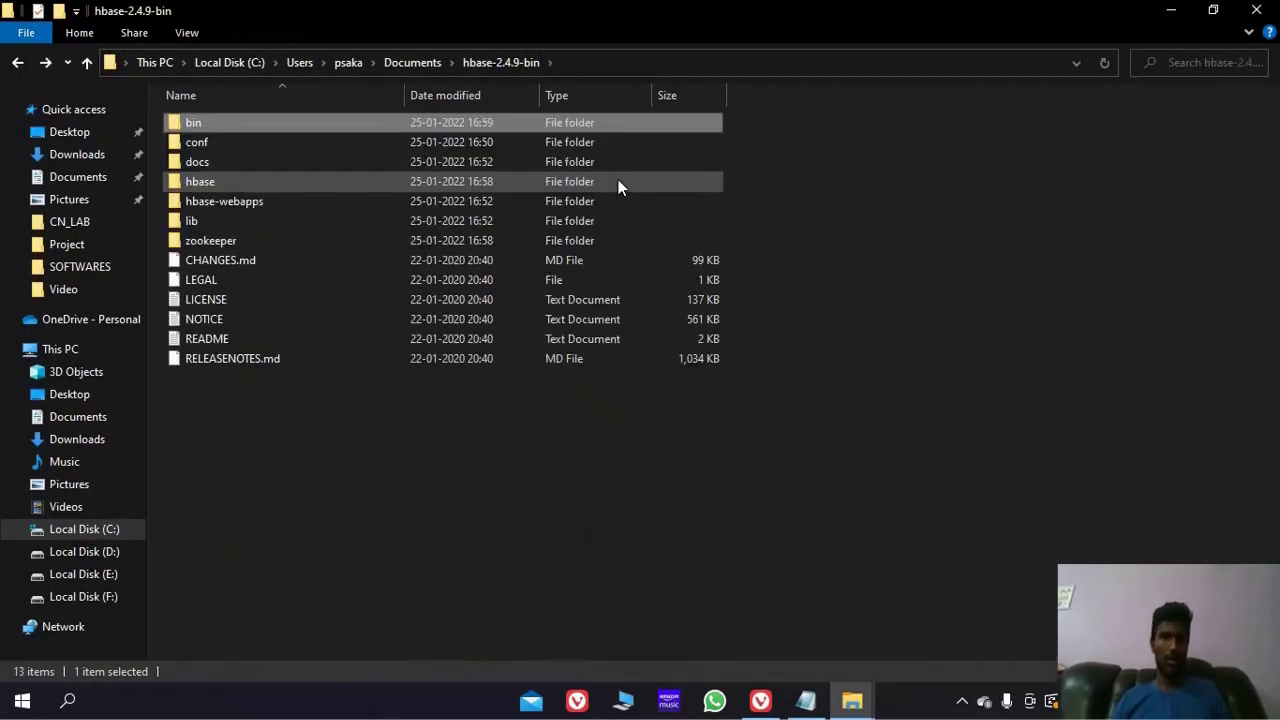
key(Down)
key(Return)
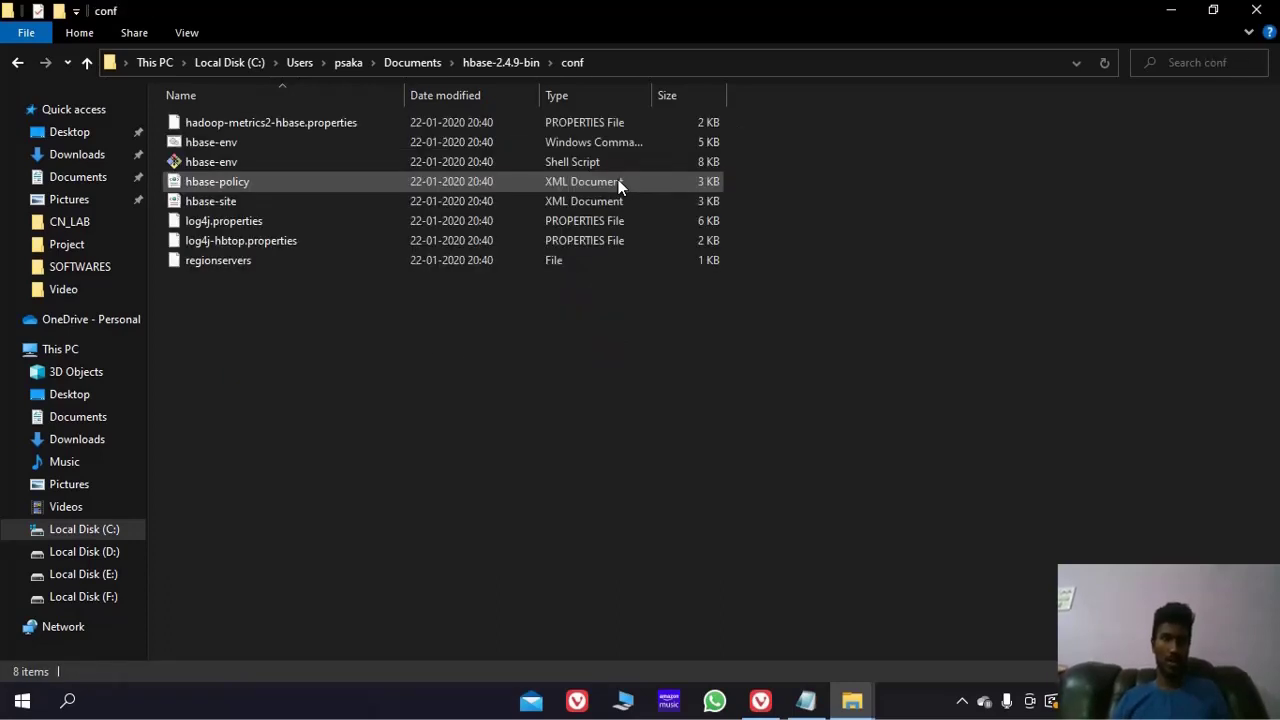
click(253, 141)
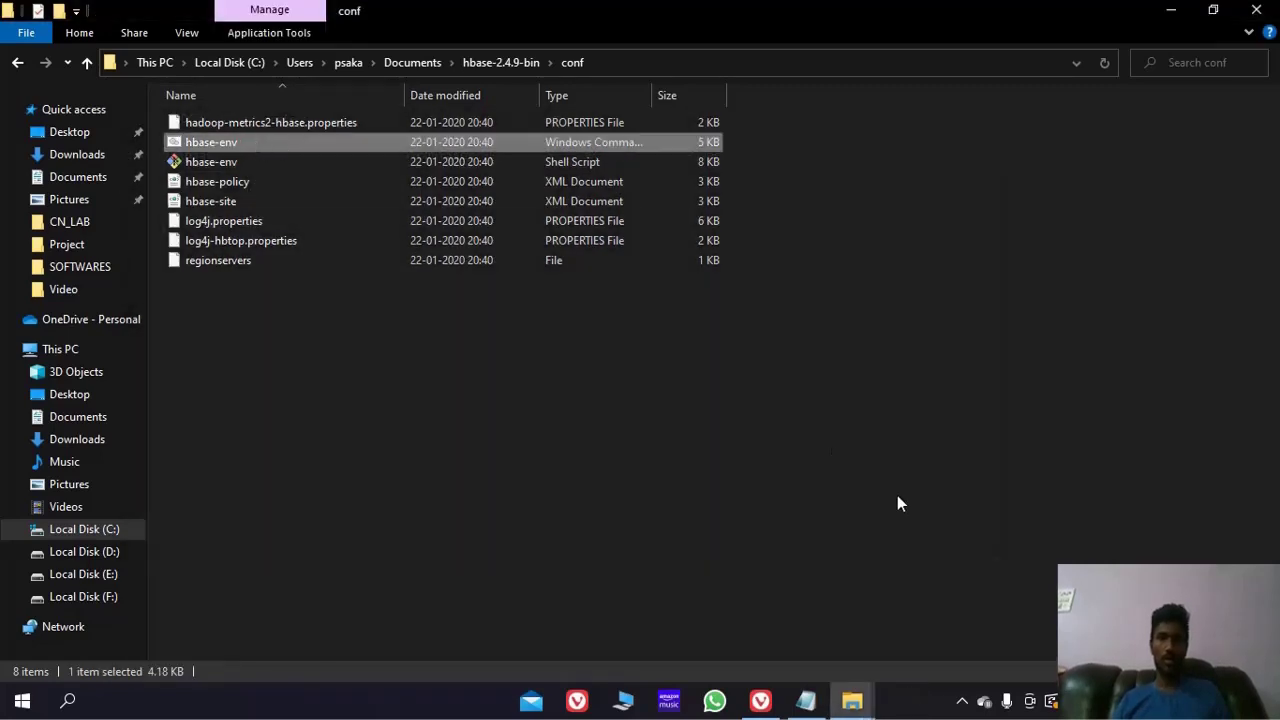
right_click(312, 142)
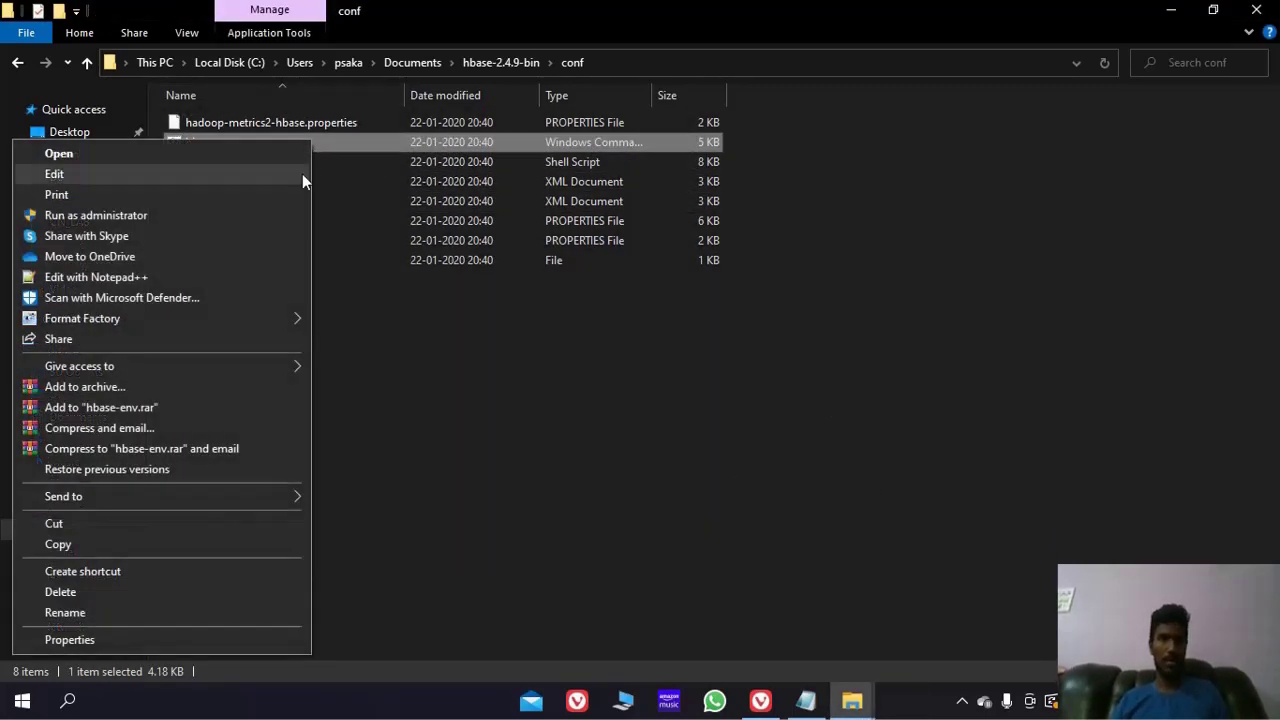
click(150, 277)
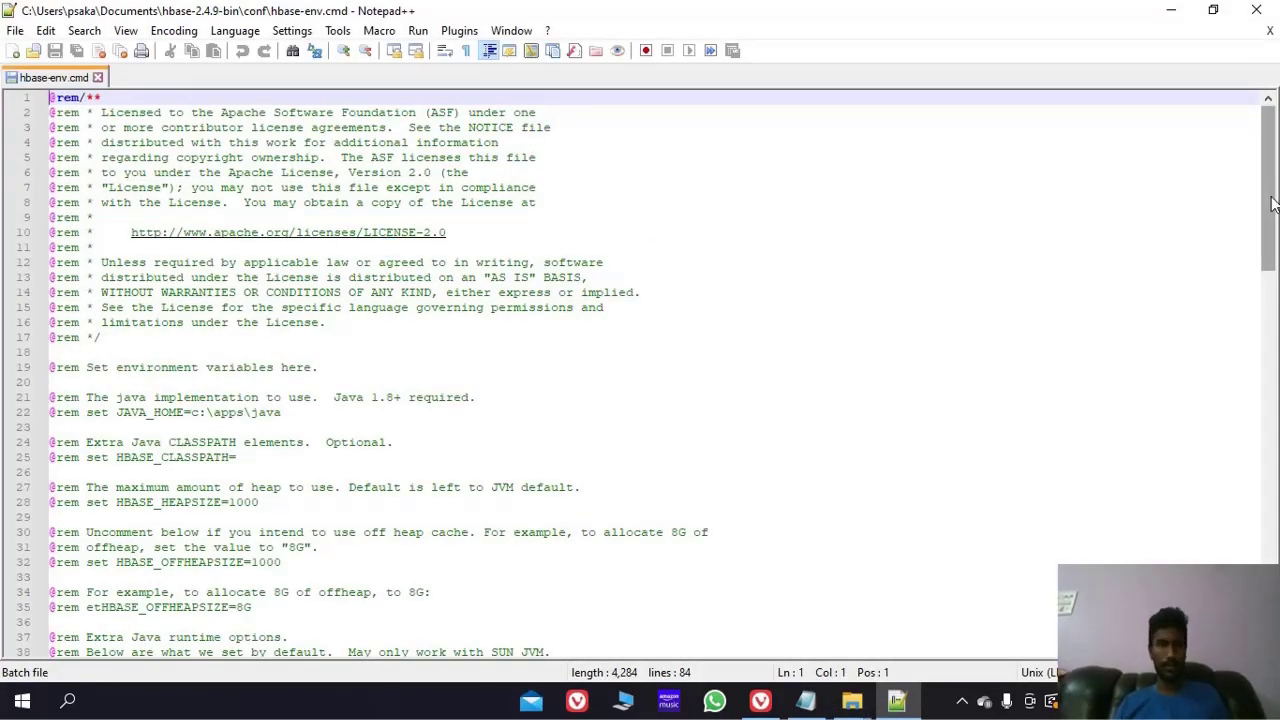
Step: Add an empty line below the commented JAVA_HOME line and copy the hbase-env.cmd set lines, JAVA_HOME through HBASE_MANAGES_ZK, from the Notepad notes
drag(1270, 205, 1270, 215)
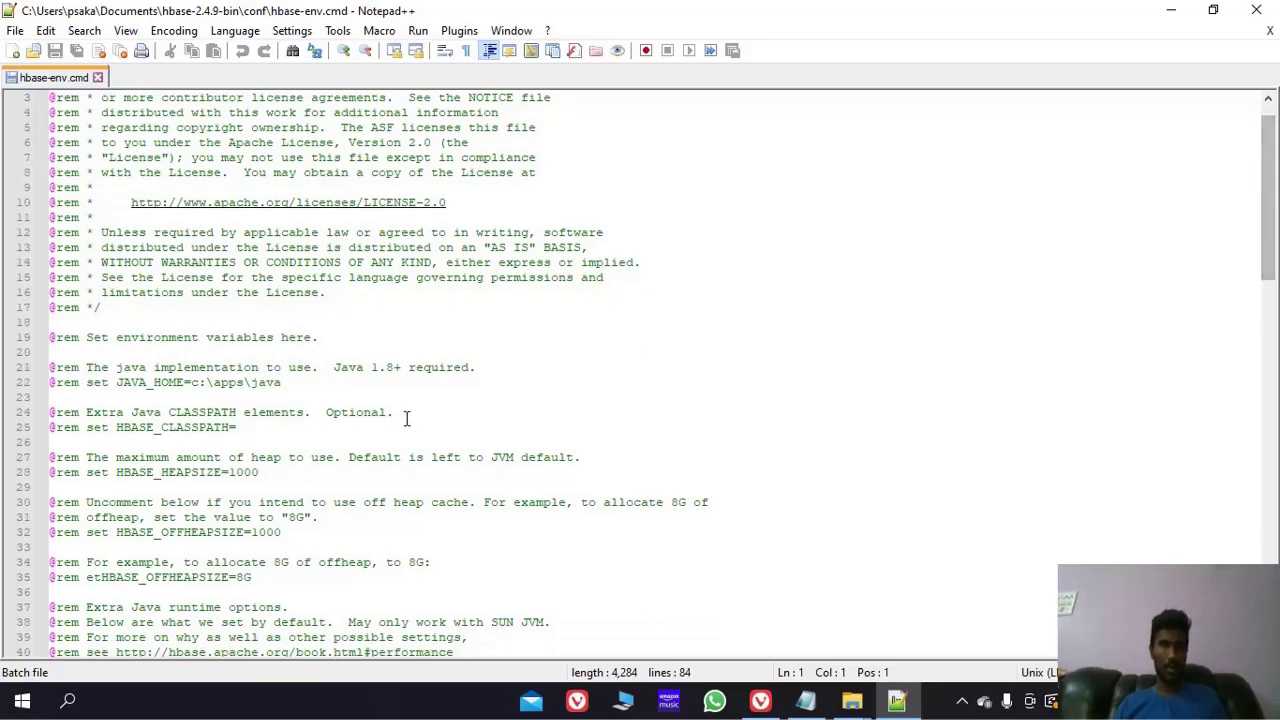
click(314, 383)
key(Return)
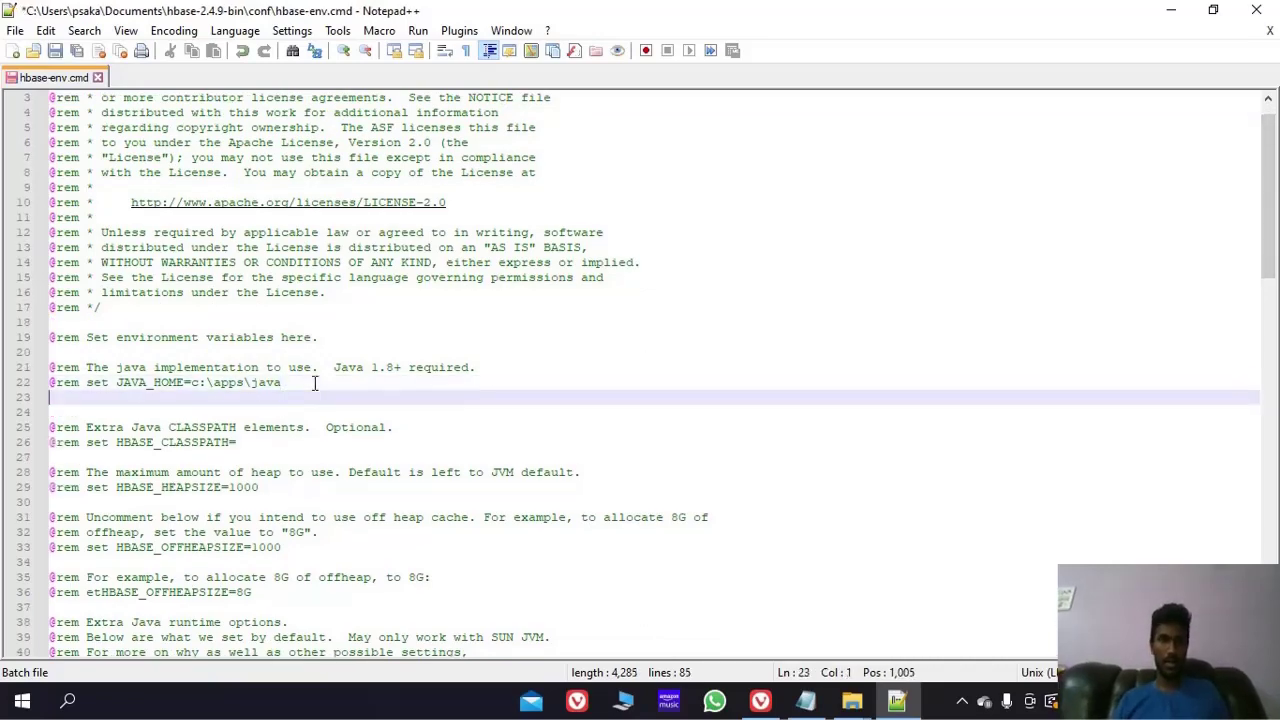
key(alt+Tab)
key(alt+Tab)
key(alt+Tab)
key(alt+Tab)
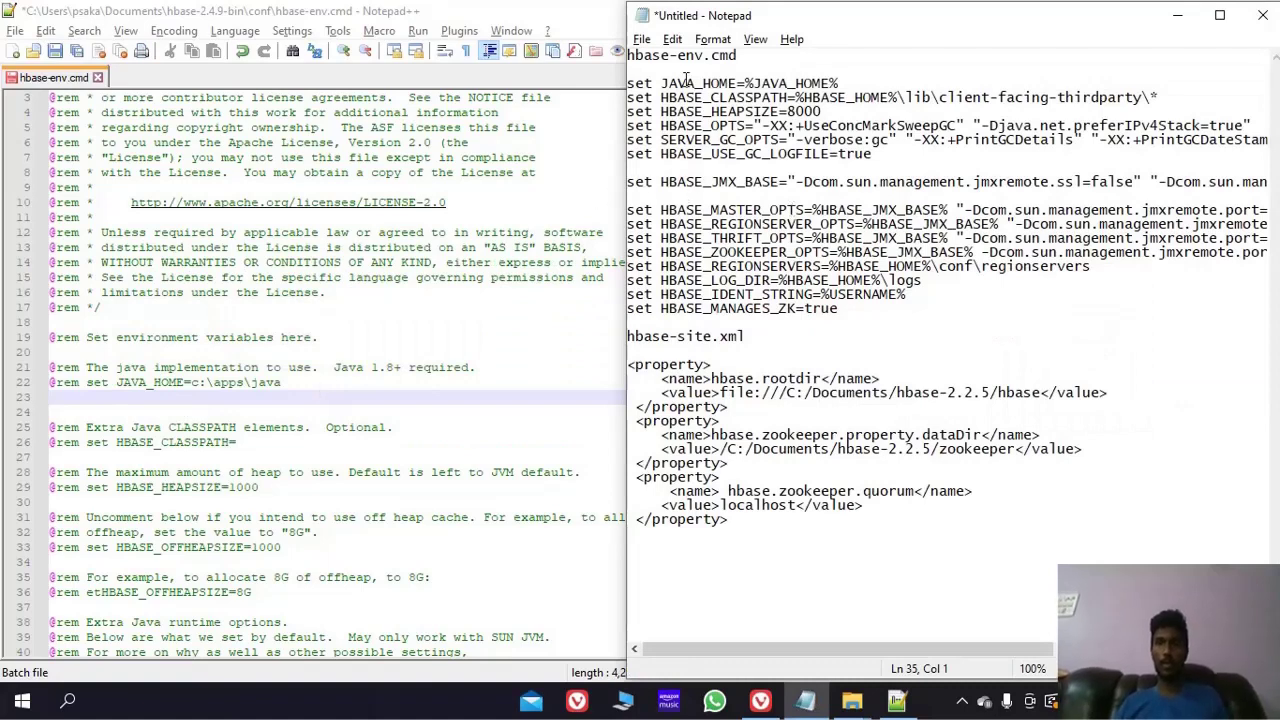
drag(628, 84, 916, 312)
key(ctrl+c)
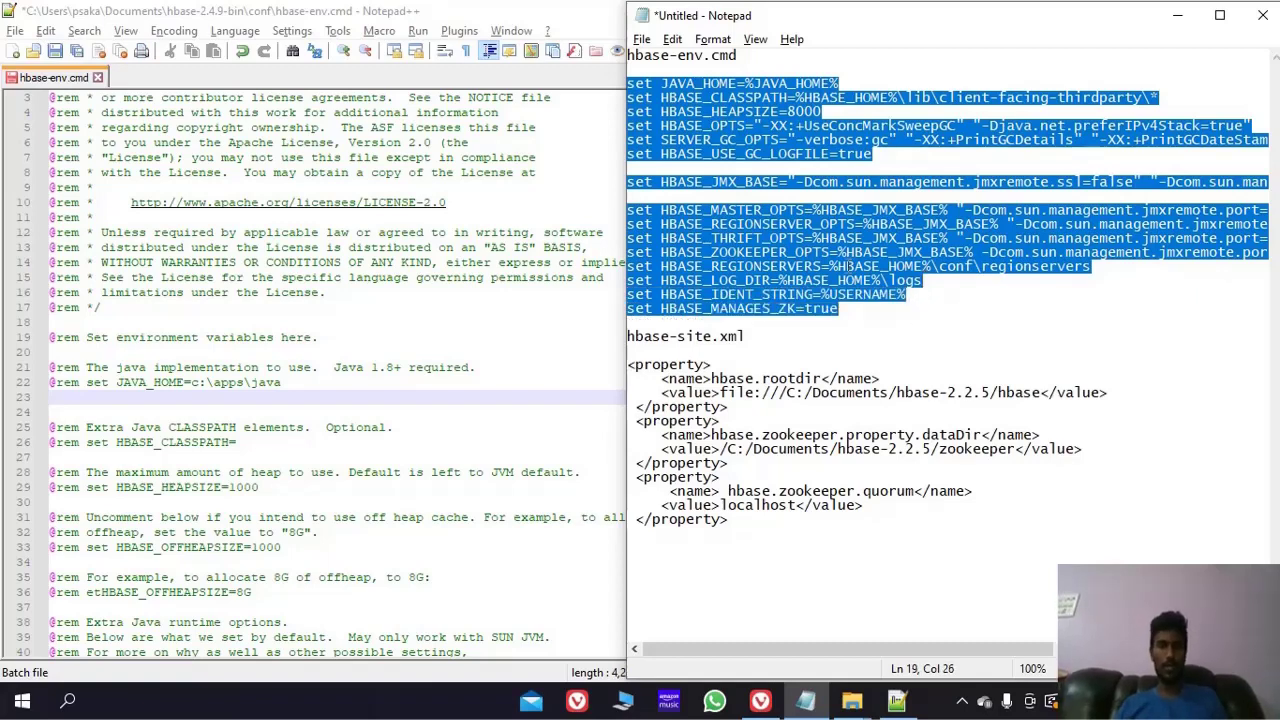
Step: Switch back to Notepad++, paste the copied set lines into the empty line of hbase-env.cmd, save the file and close the editor
key(alt+Tab)
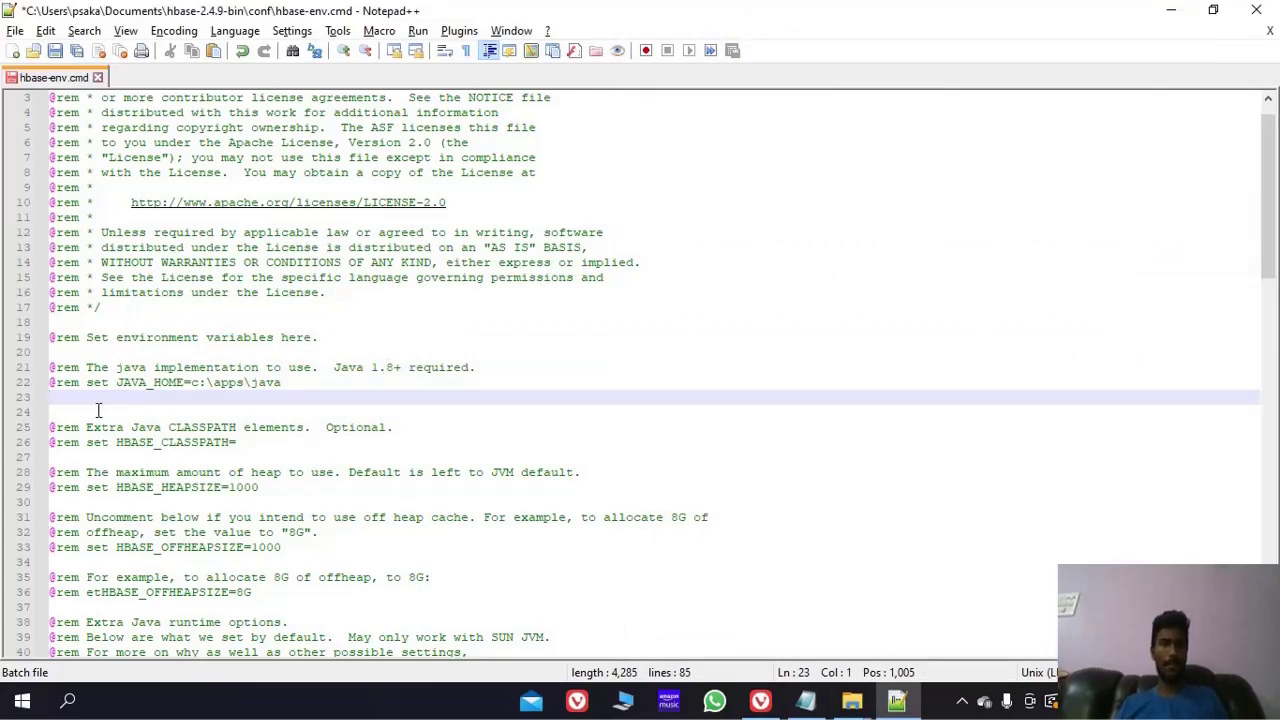
key(ctrl+v)
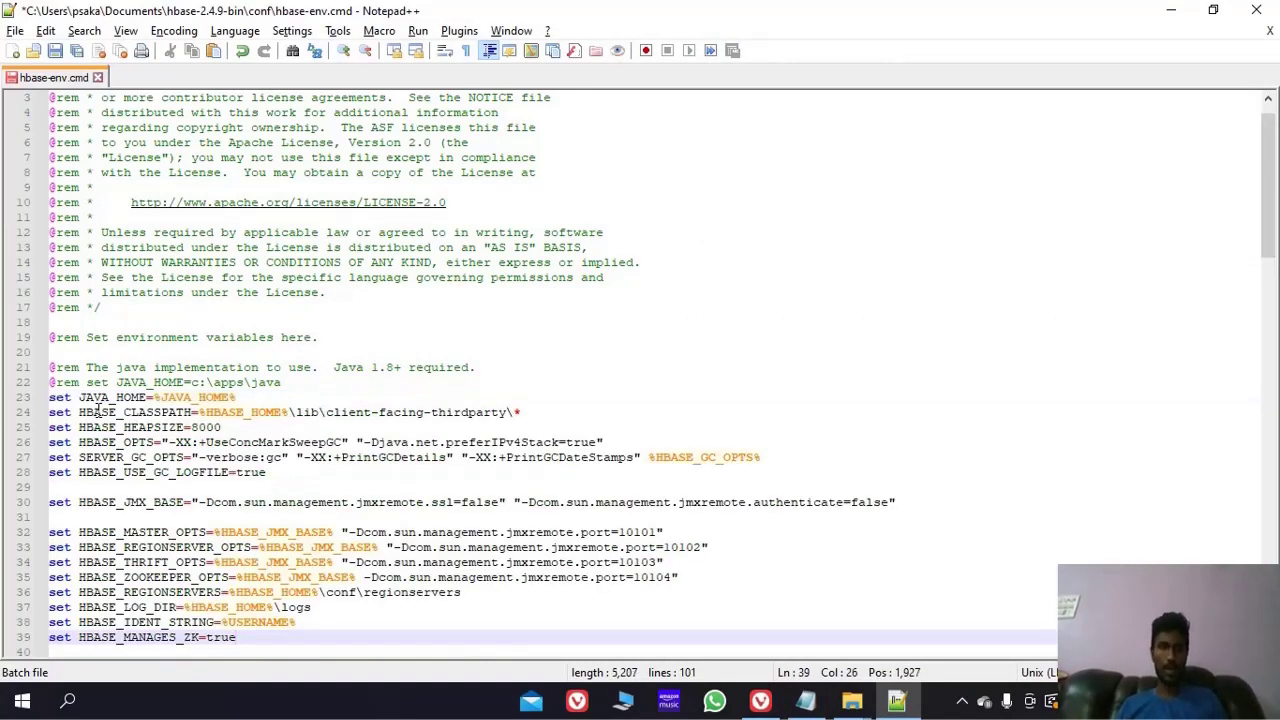
key(ctrl+s)
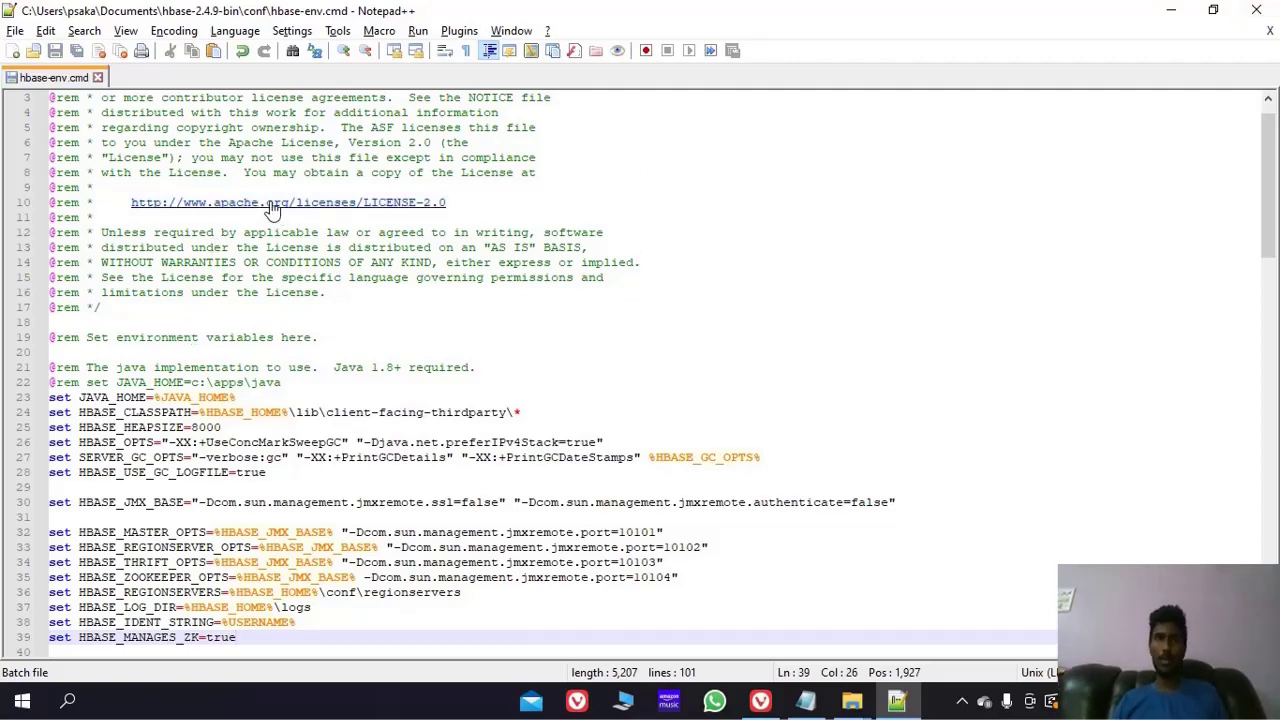
click(1258, 10)
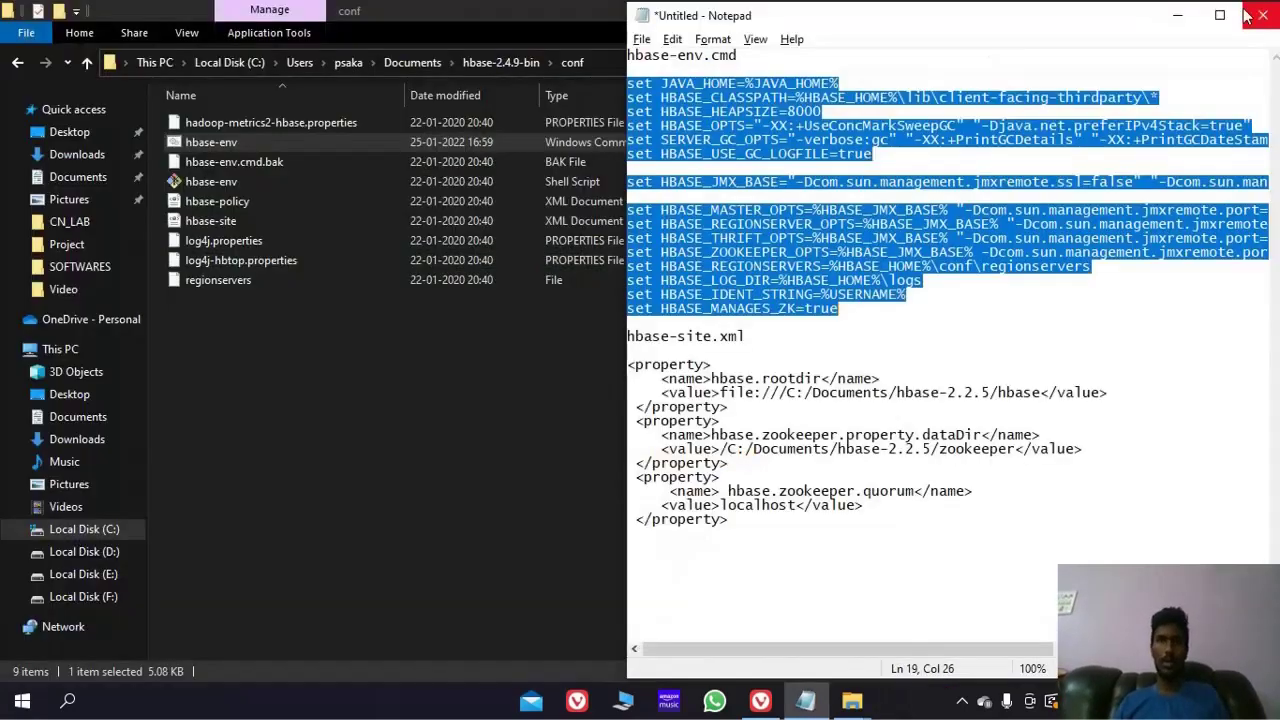
Step: Open the hbase-site XML document from the conf folder for editing in Notepad++
right_click(241, 215)
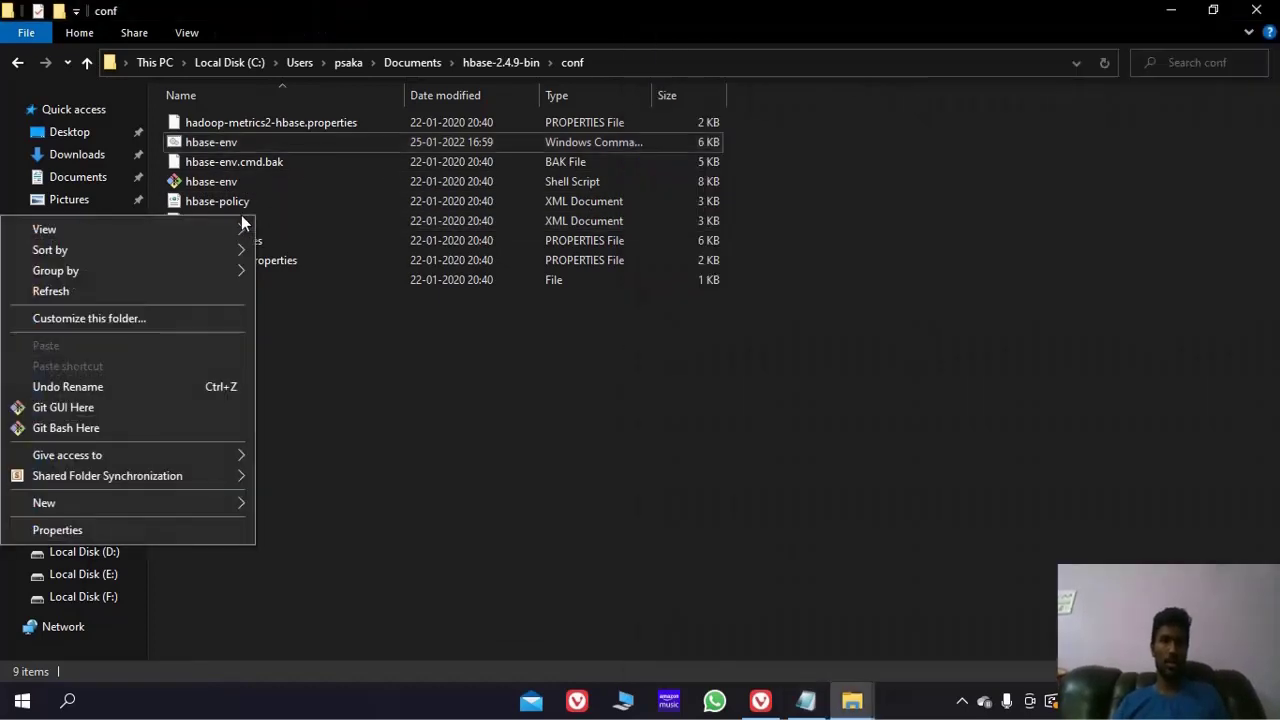
click(289, 220)
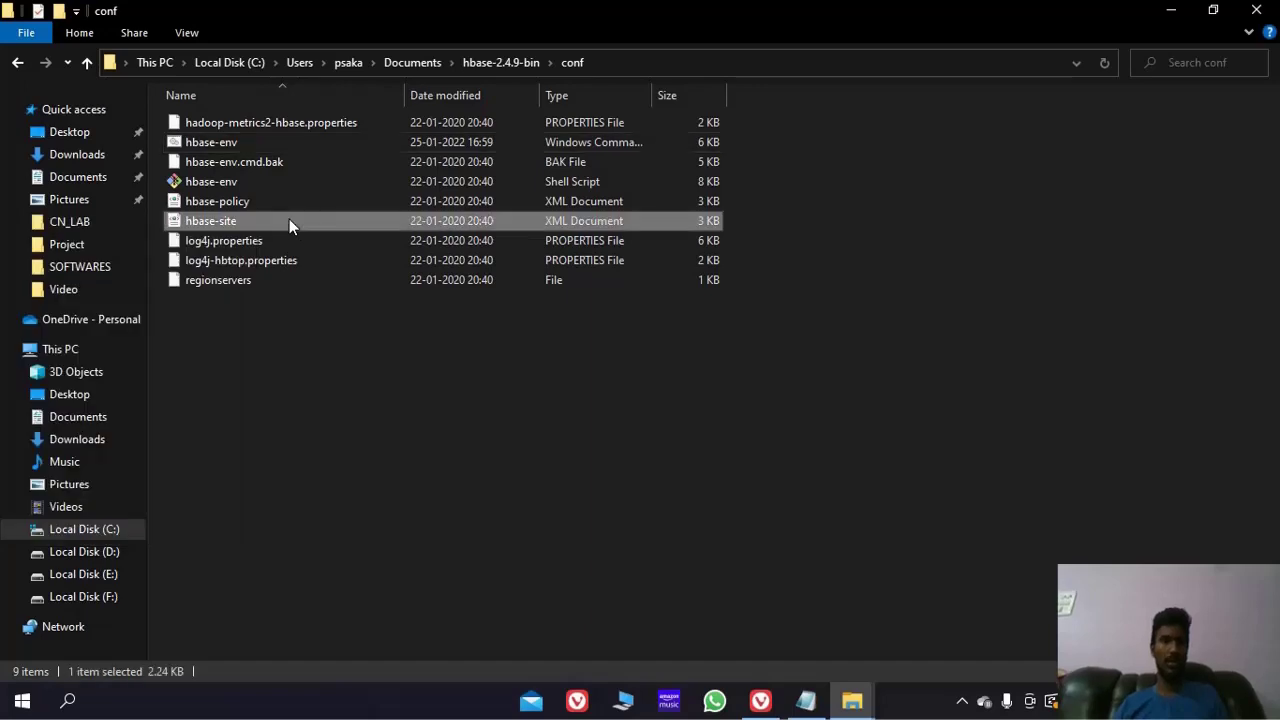
right_click(289, 222)
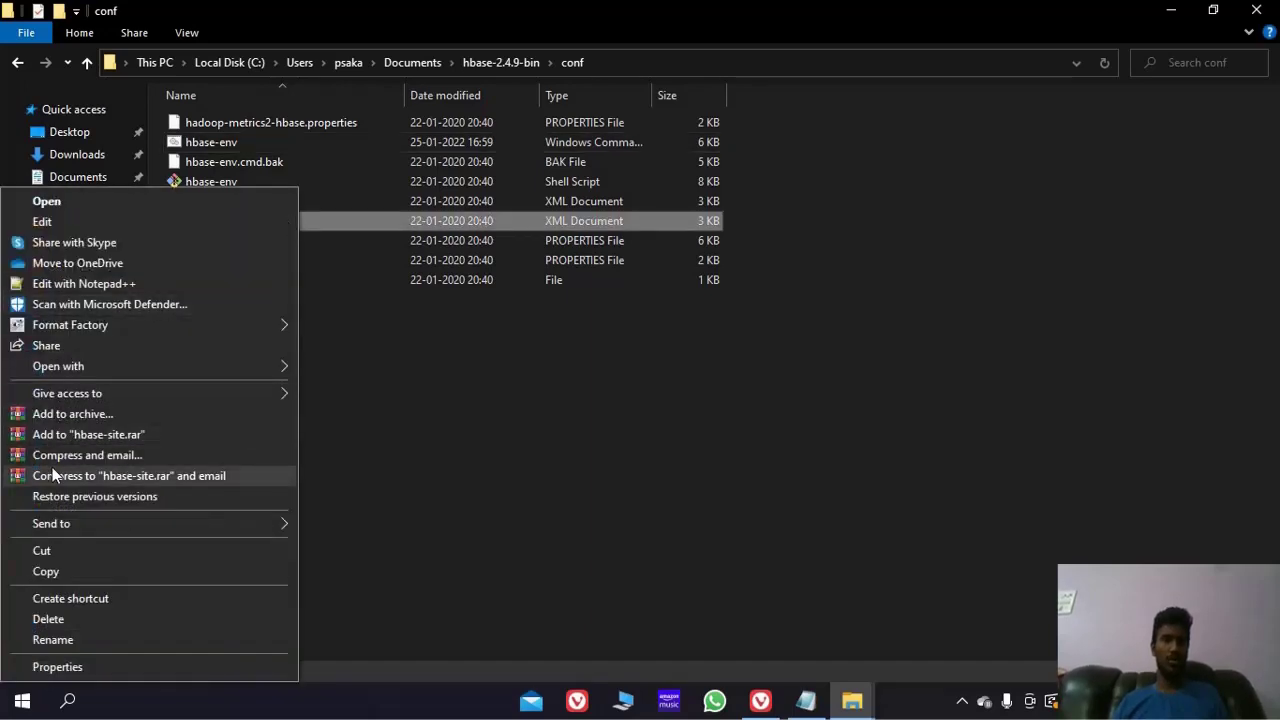
mouse_move(96, 371)
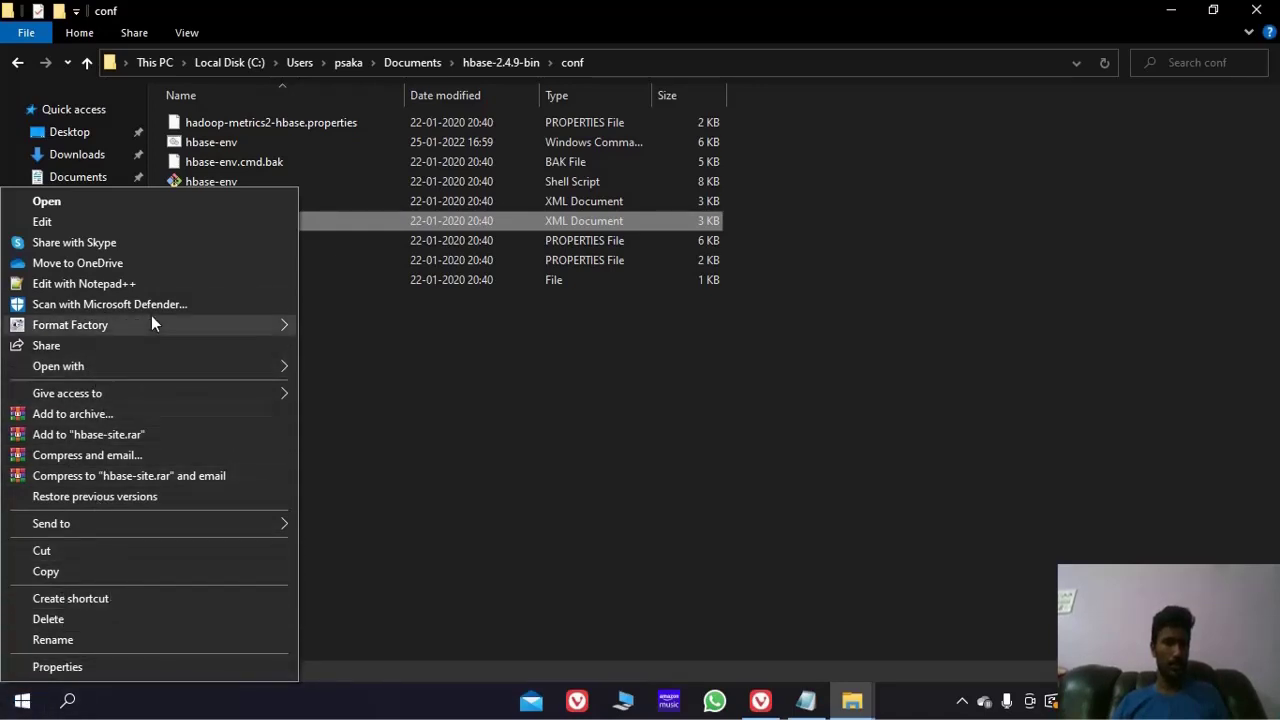
click(154, 287)
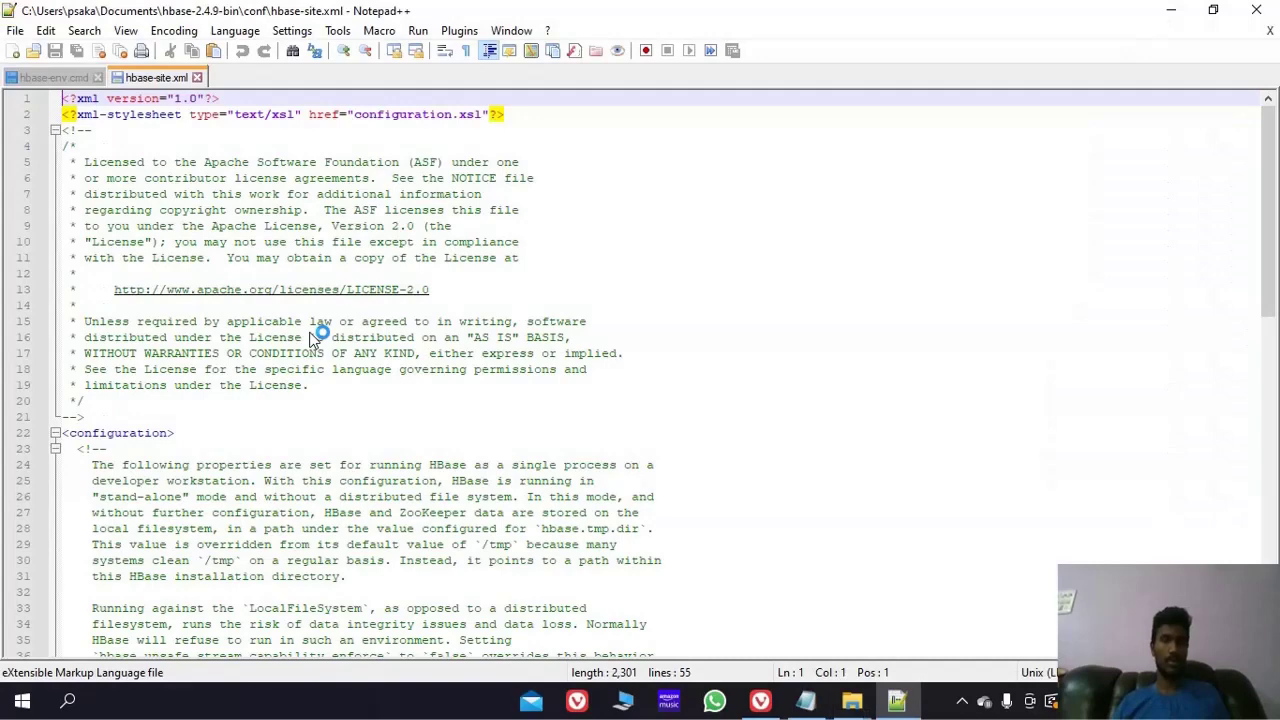
Step: Add an empty line before the closing configuration tag and copy the hbase.rootdir, hbase.zookeeper.property.dataDir and hbase.zookeeper.quorum property blocks from the Notepad notes
drag(1266, 214, 1262, 423)
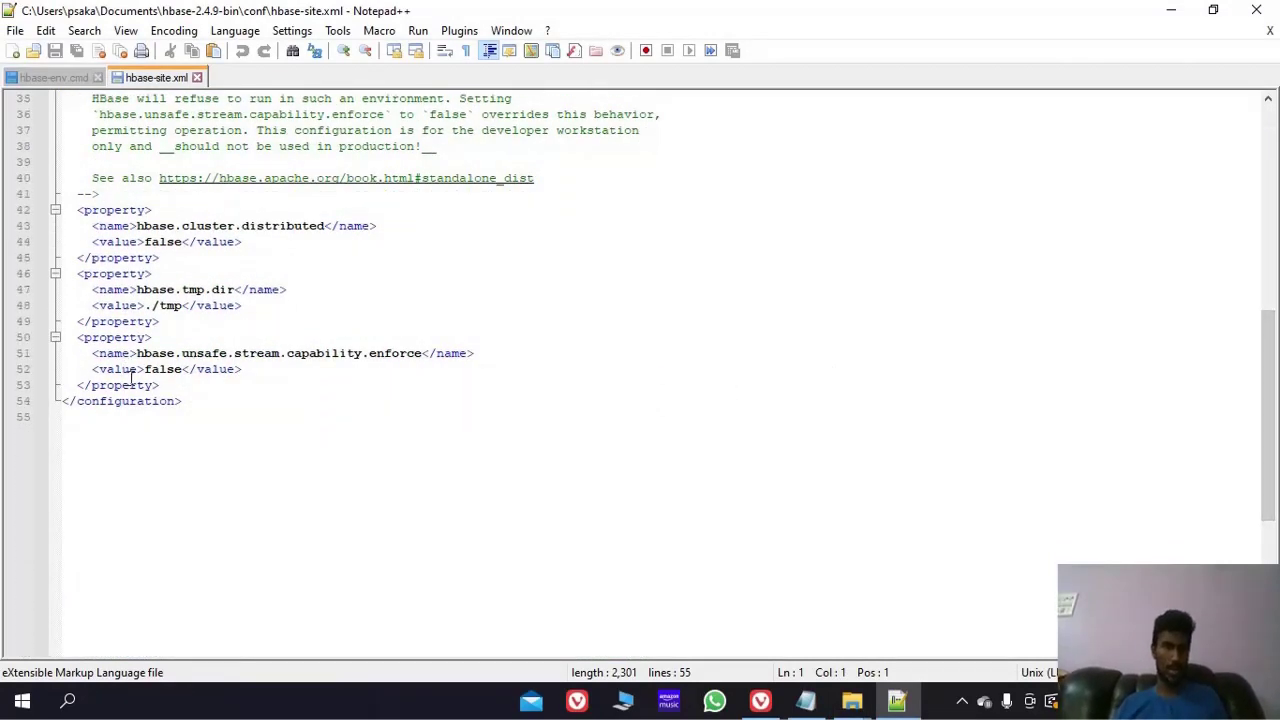
click(166, 390)
key(Return)
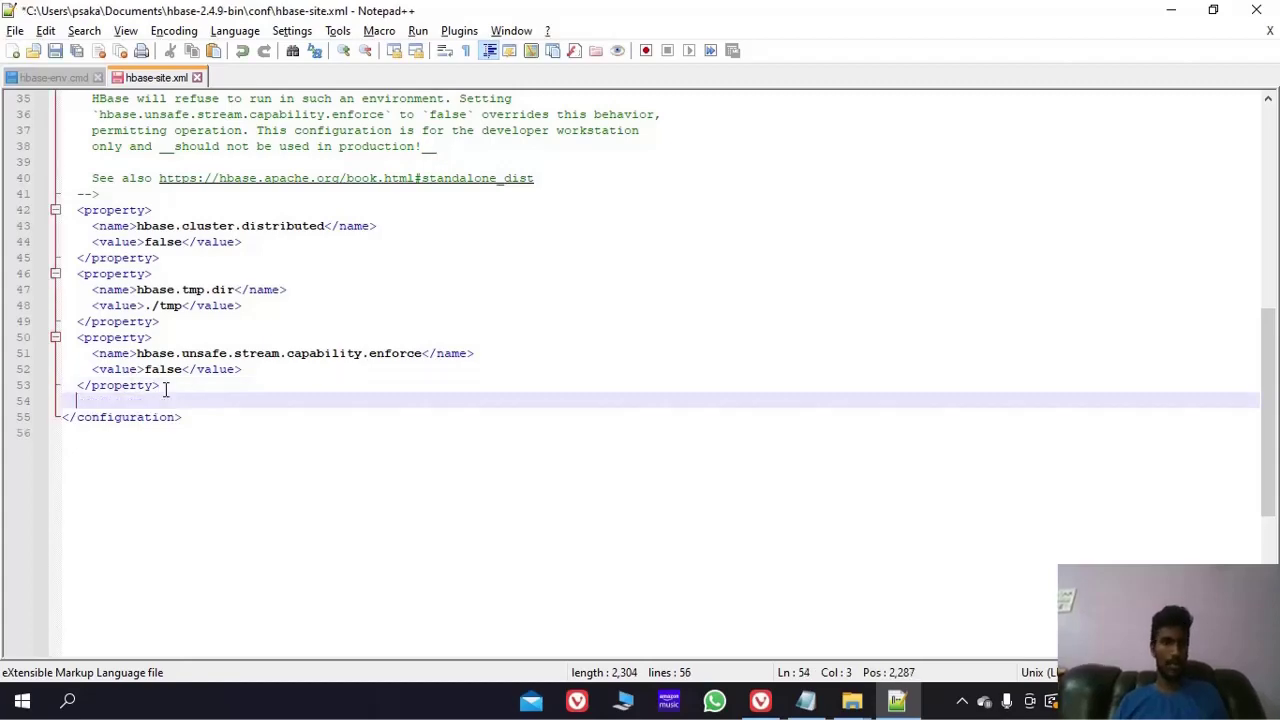
key(alt+Tab)
key(alt+Tab)
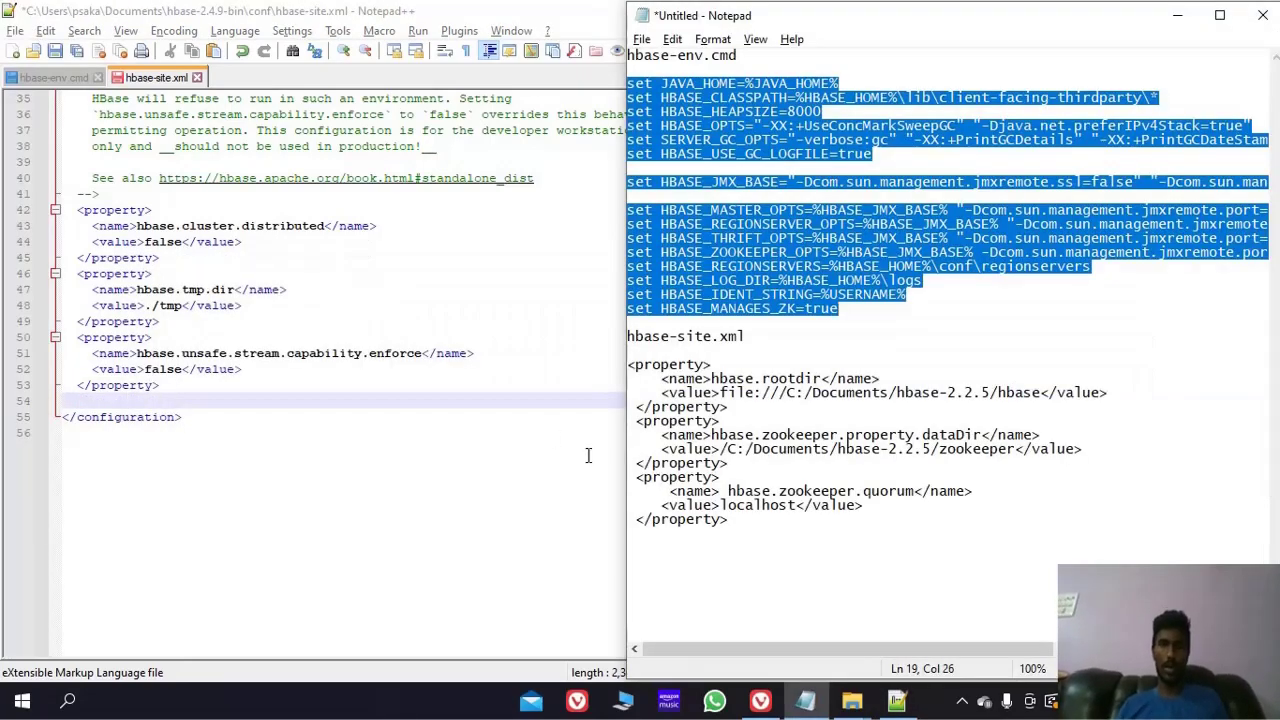
drag(629, 365, 740, 522)
key(ctrl+c)
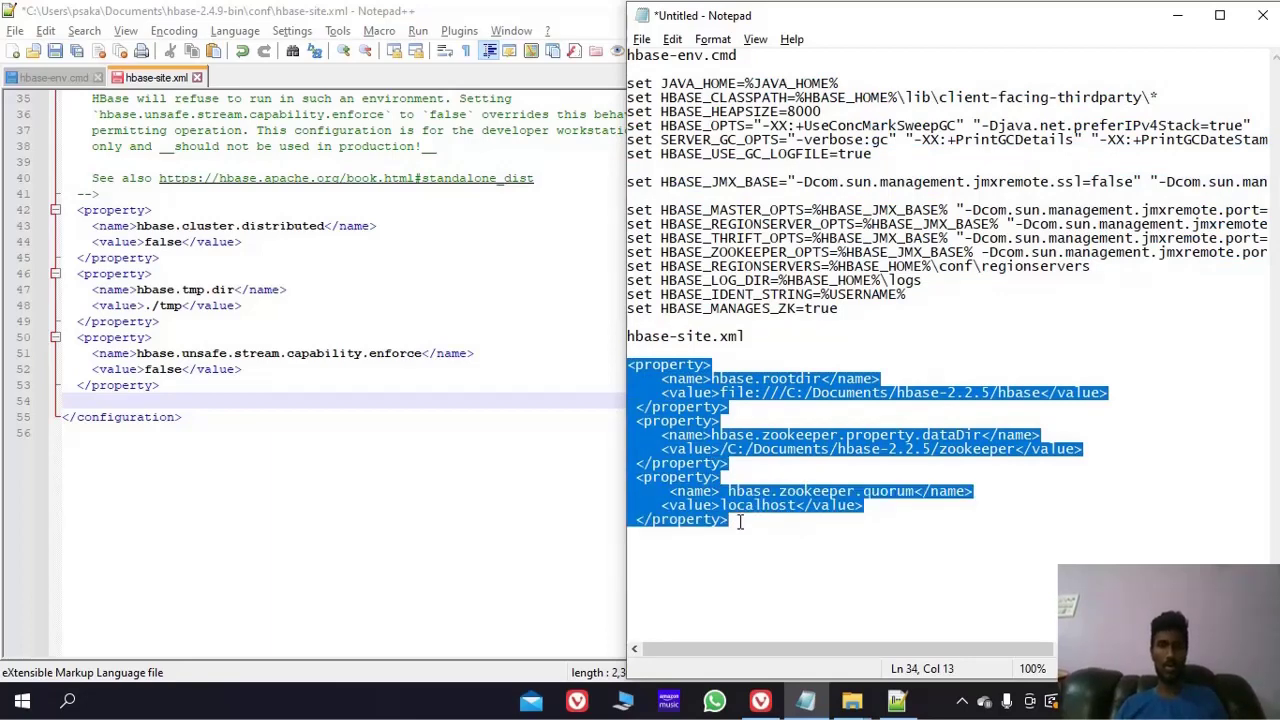
Step: Paste the three copied property blocks before the closing configuration tag of hbase-site.xml, save the file, close the editor and minimize the notes
key(alt+Tab)
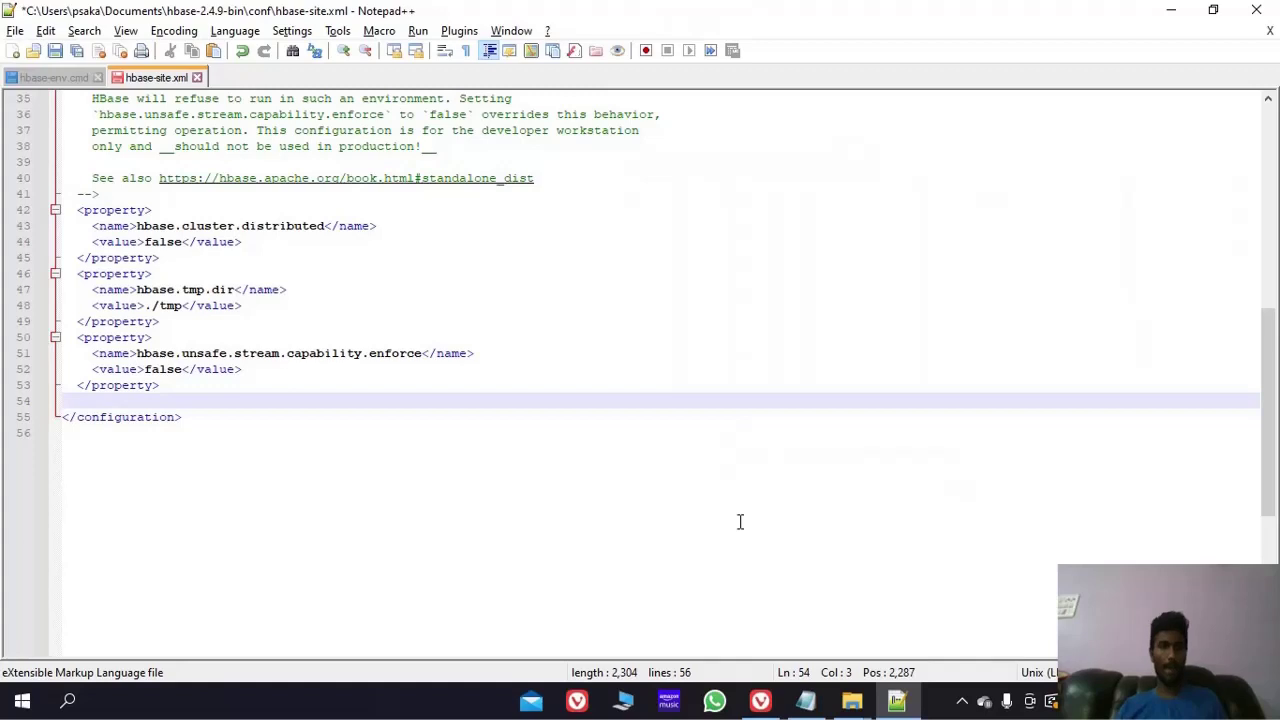
key(ctrl+v)
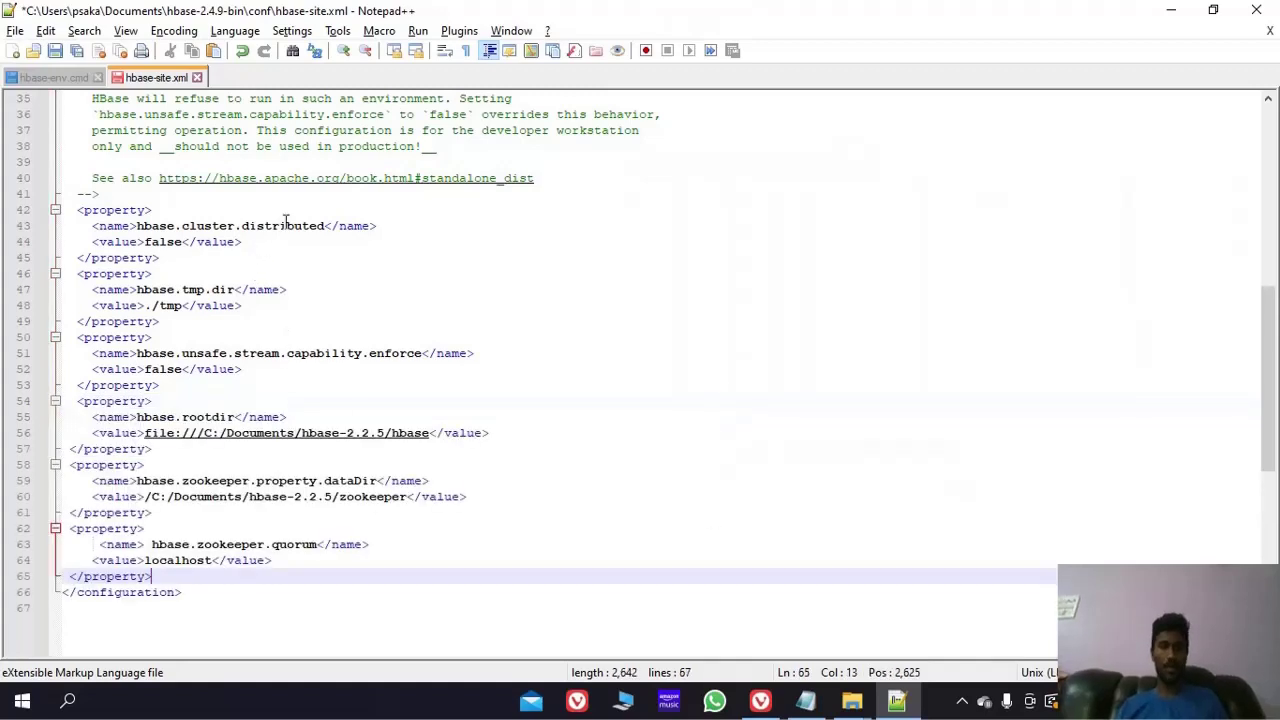
key(ctrl+s)
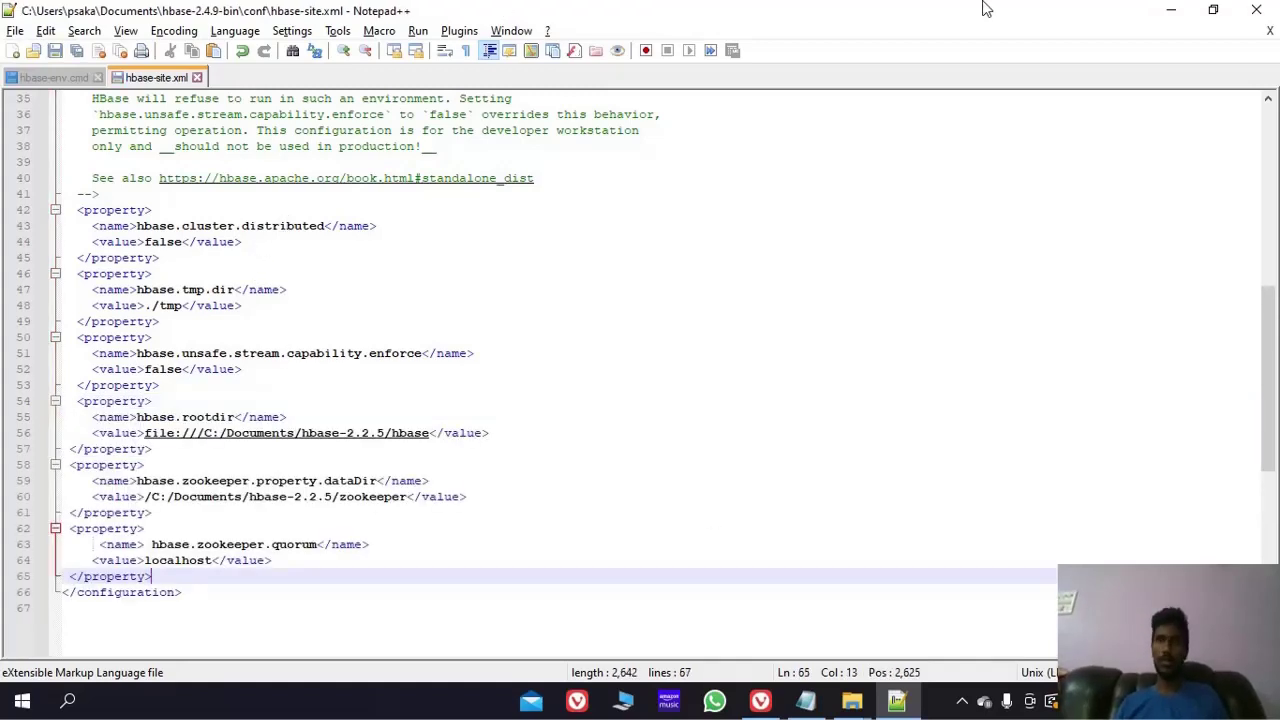
click(1265, 8)
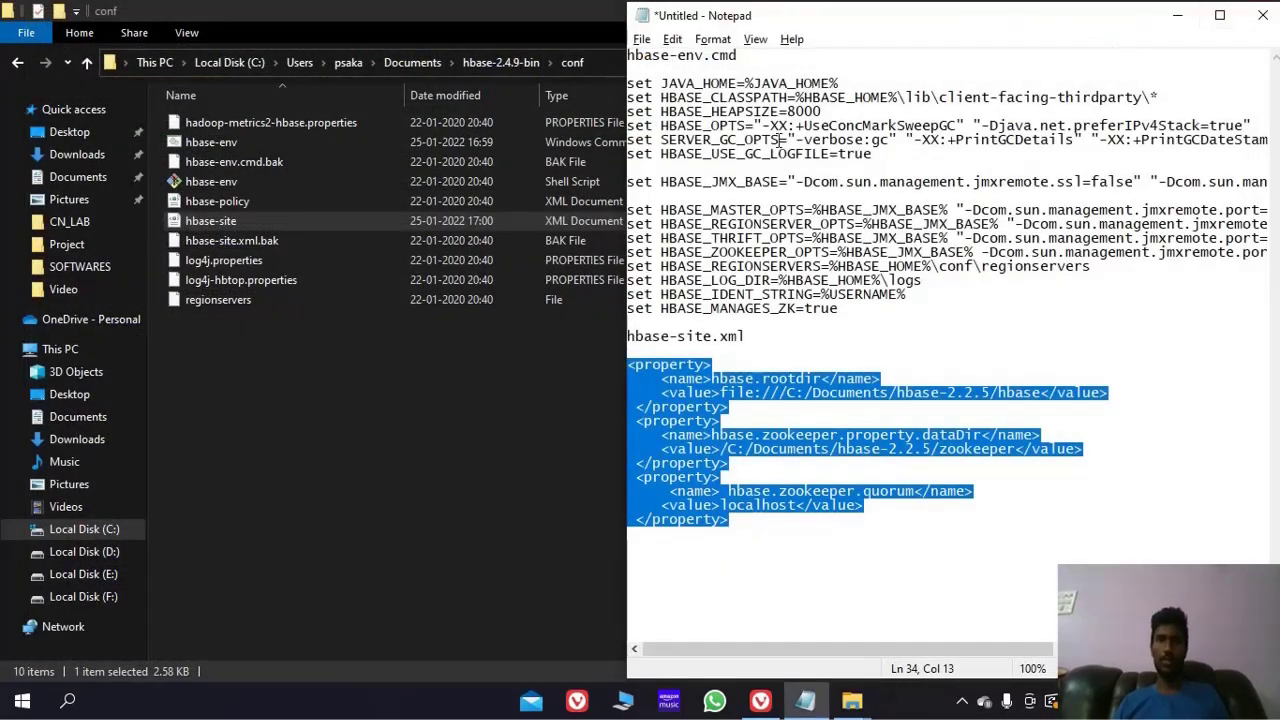
click(1170, 17)
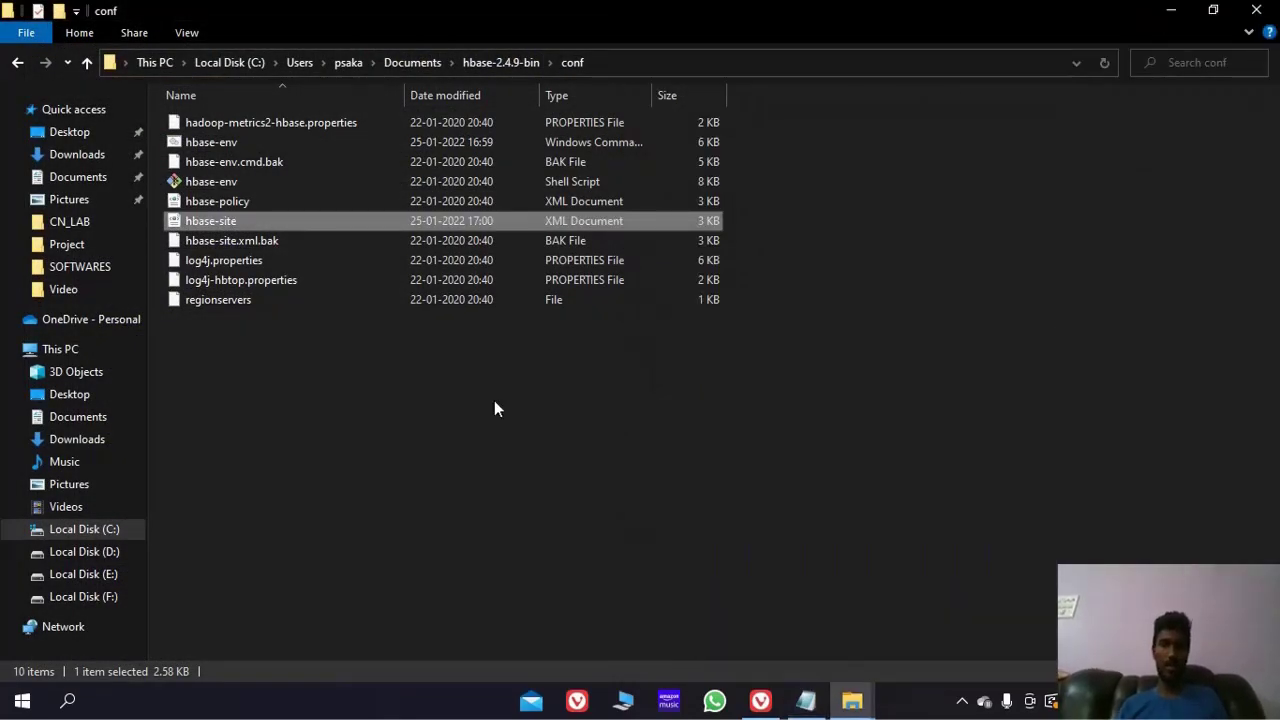
Step: Open Windows Settings, search the system settings for envir and open the Environment Variables dialog from the system environment variables result
key(super)
text(set)
key(Return)
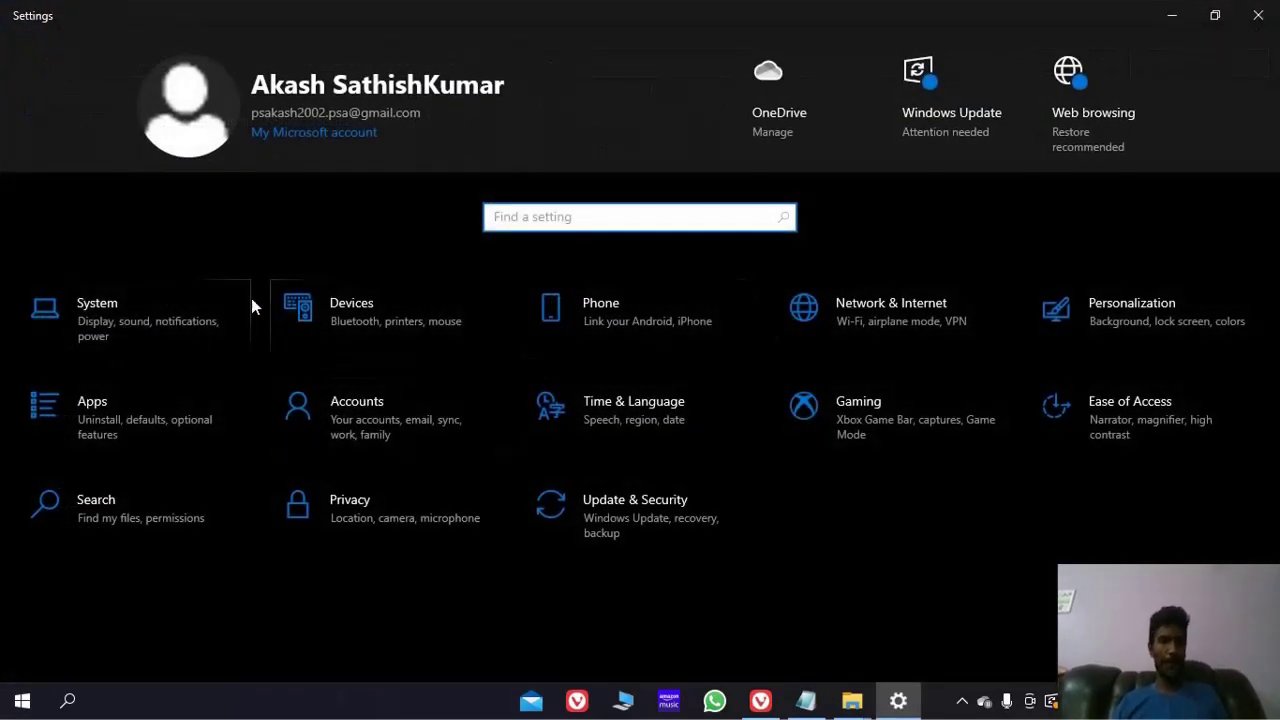
click(180, 304)
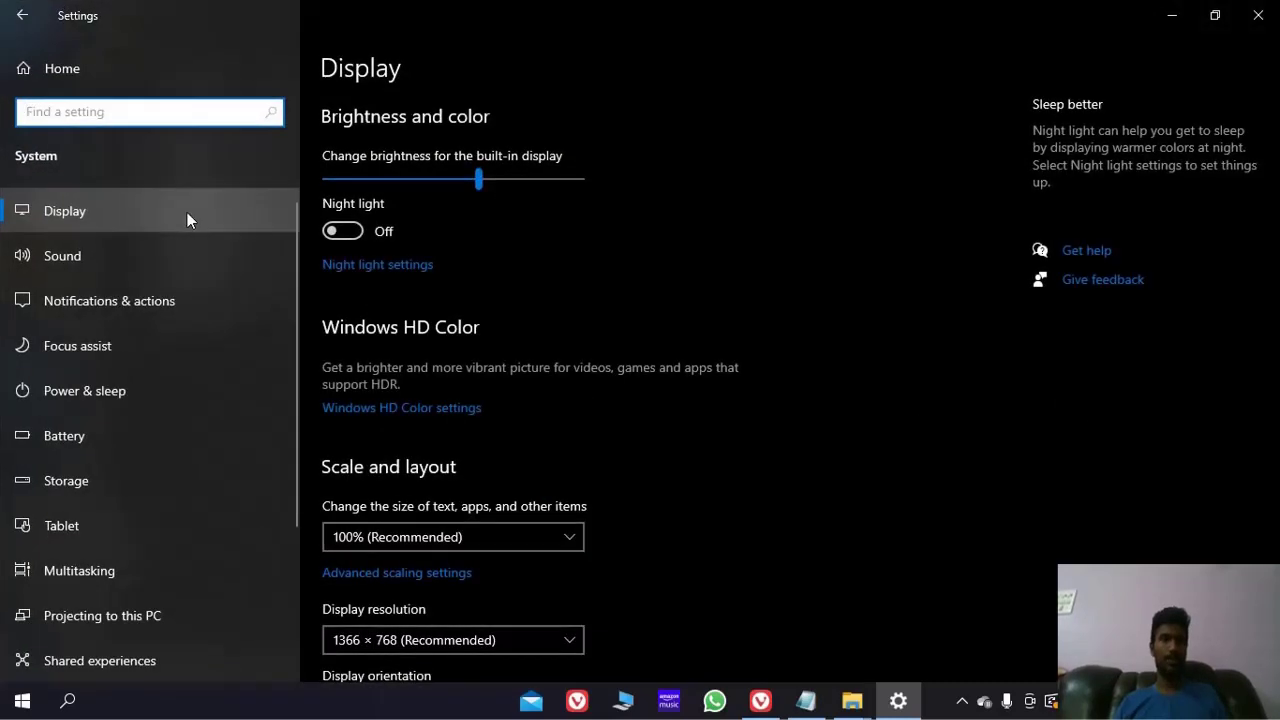
click(149, 114)
text(envir)
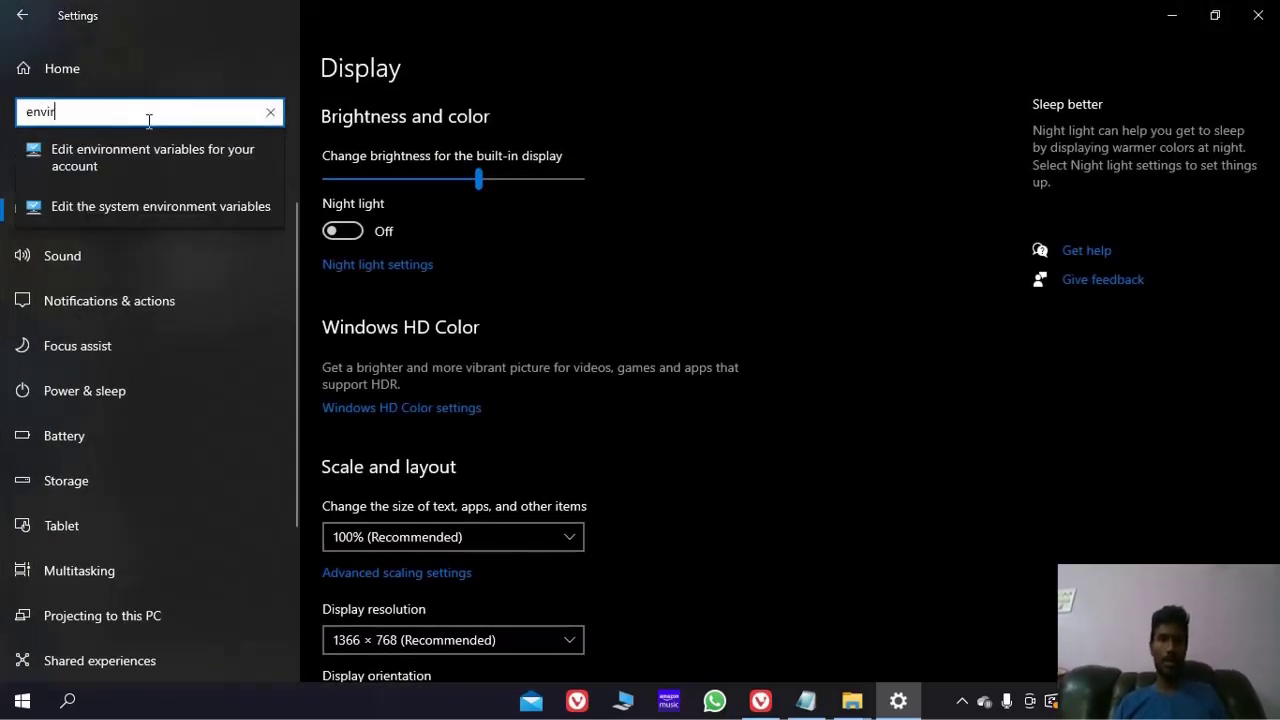
click(153, 208)
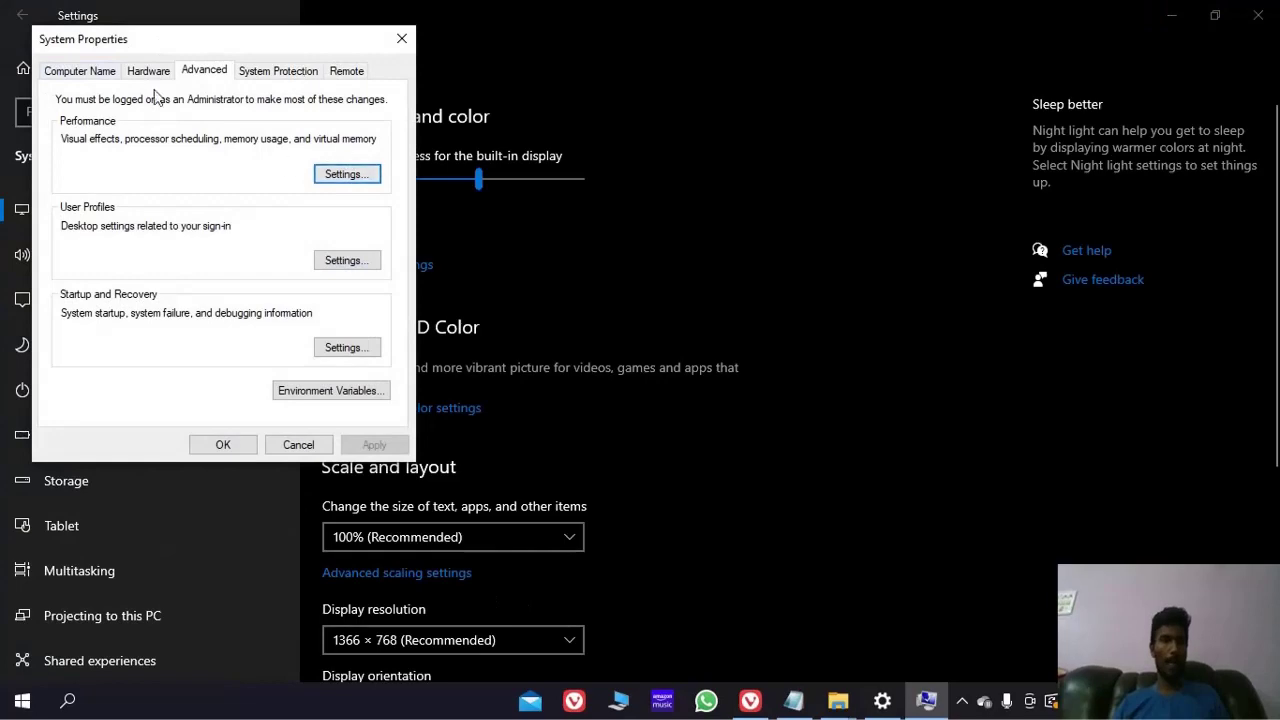
click(332, 390)
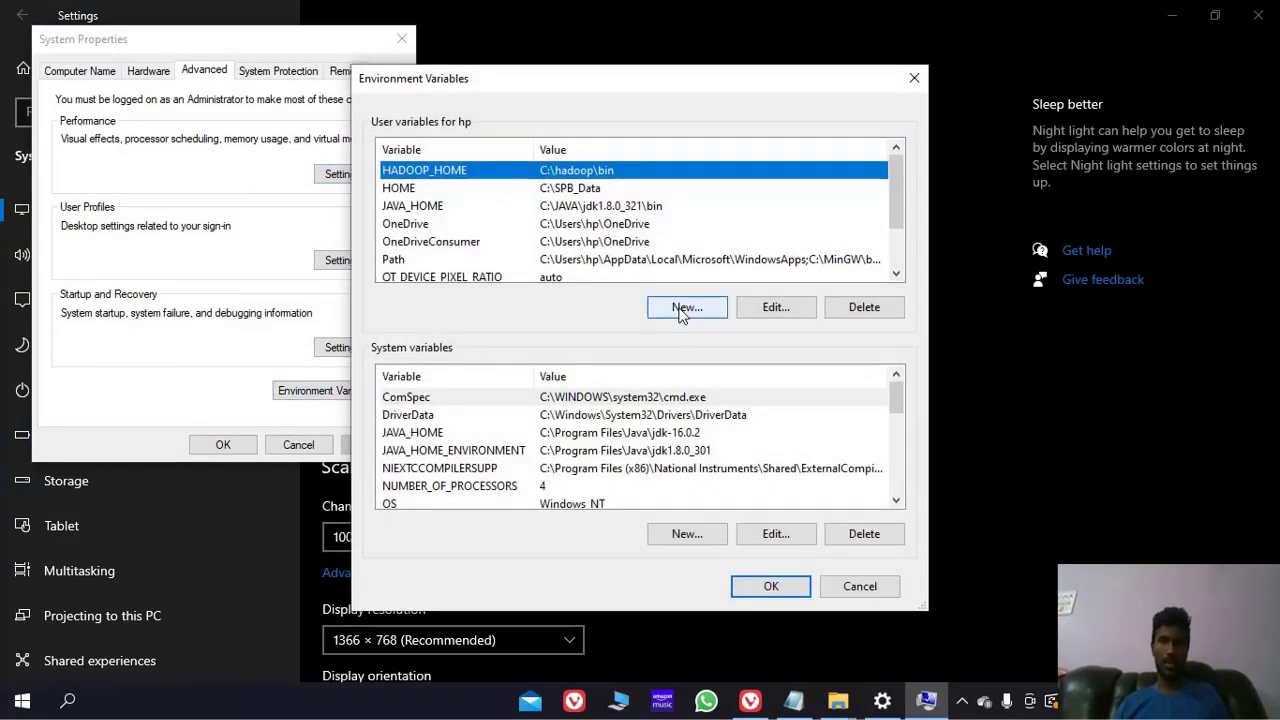
Step: Start a new user environment variable and name it HBASE_HOME
click(684, 309)
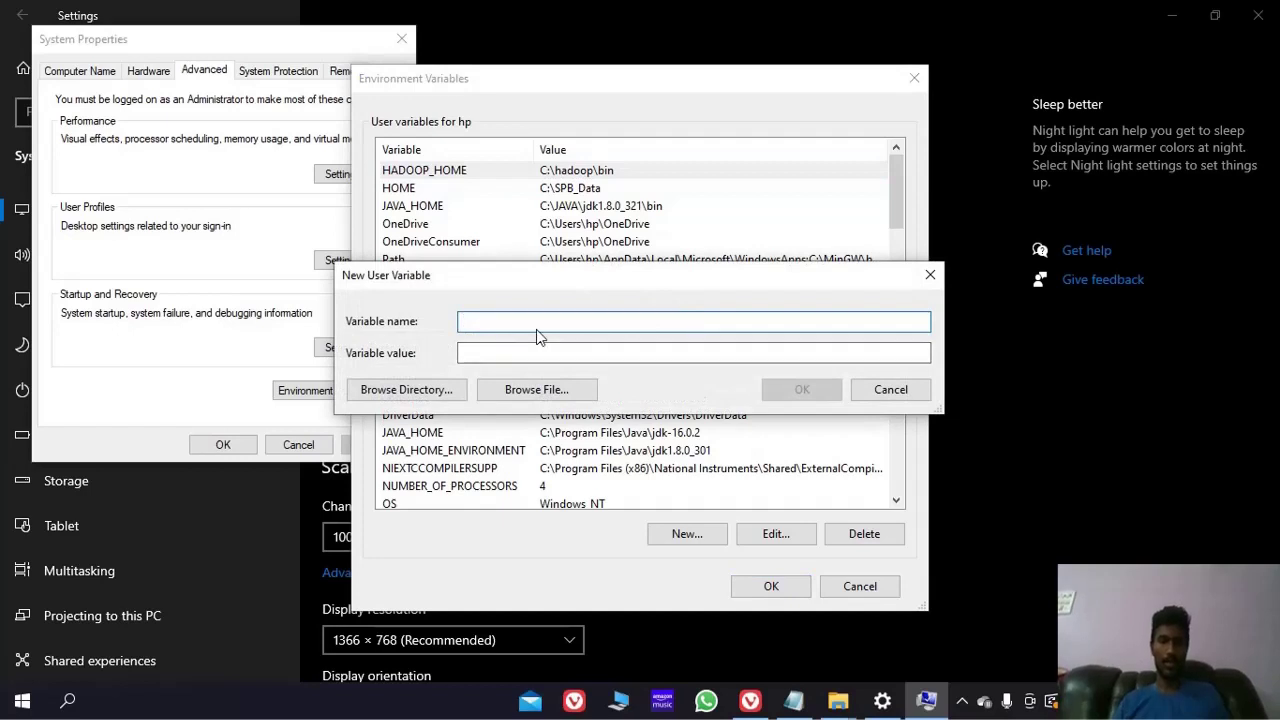
text(HBASE)
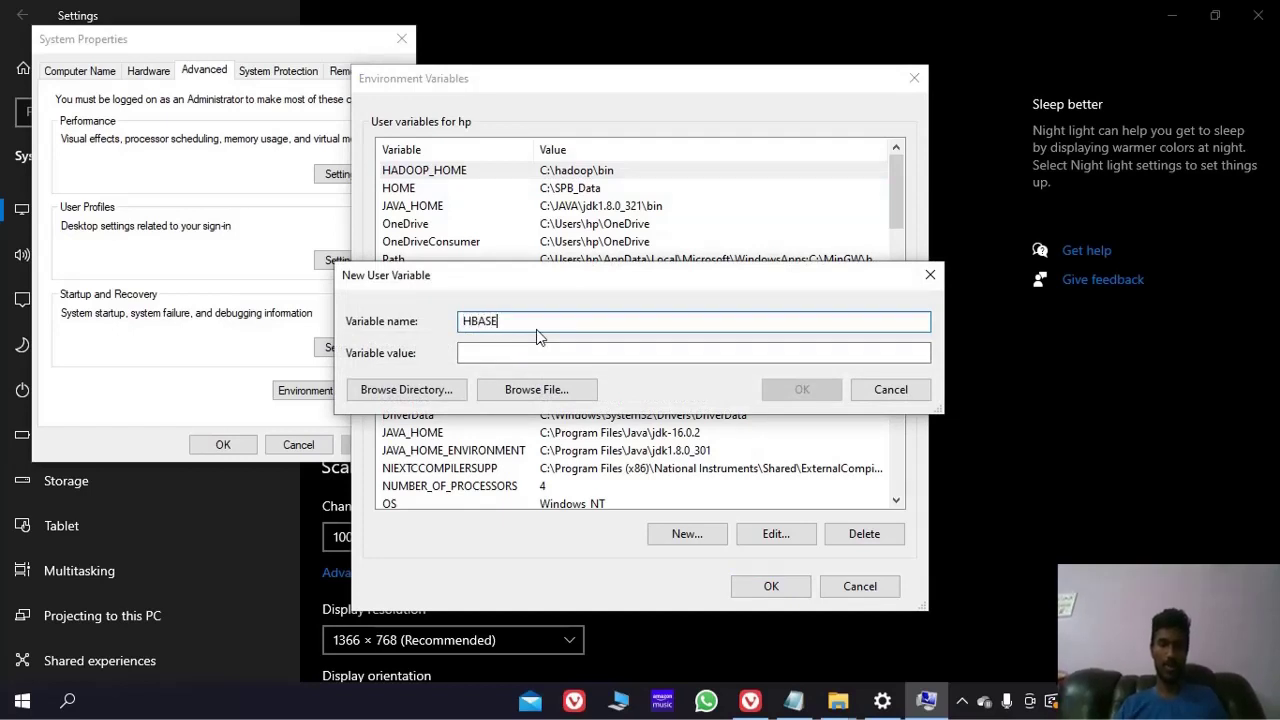
text(_HOME)
click(510, 356)
Step: Copy the full path of the hbase-2.4.9-bin folder in Documents and save it as the HBASE_HOME value
key(alt+Tab)
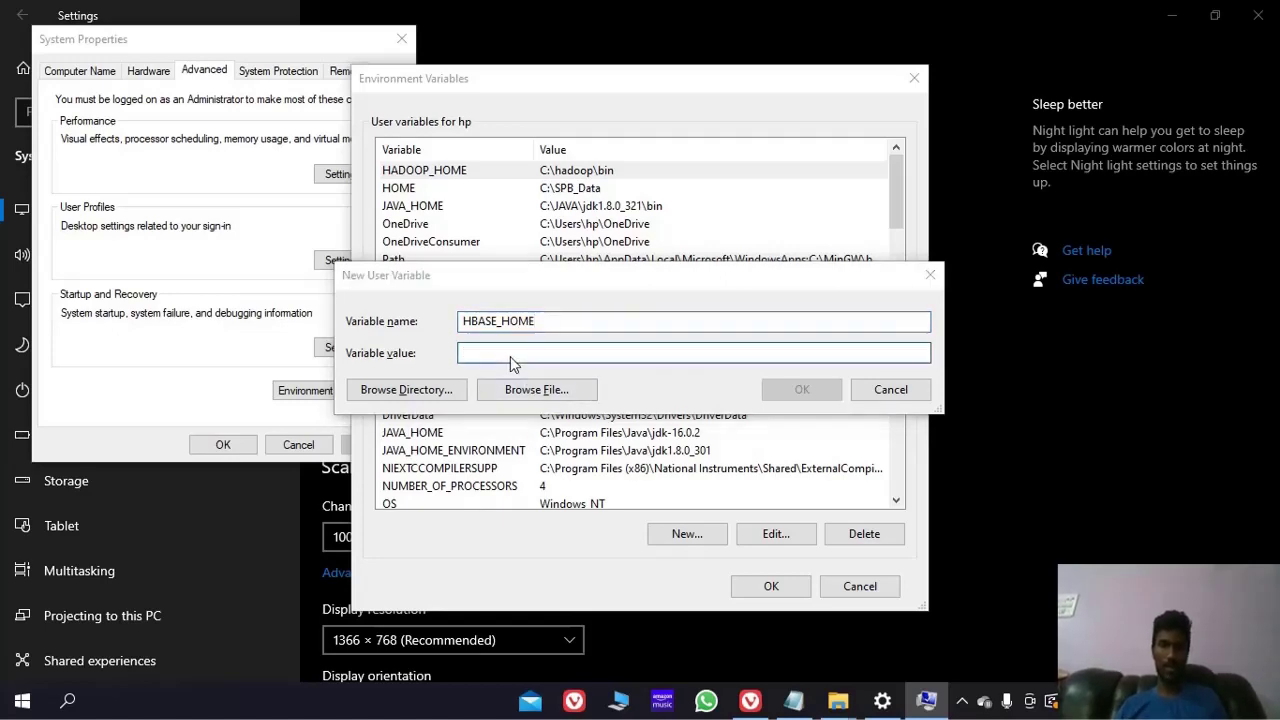
key(alt+Tab)
key(alt+Up)
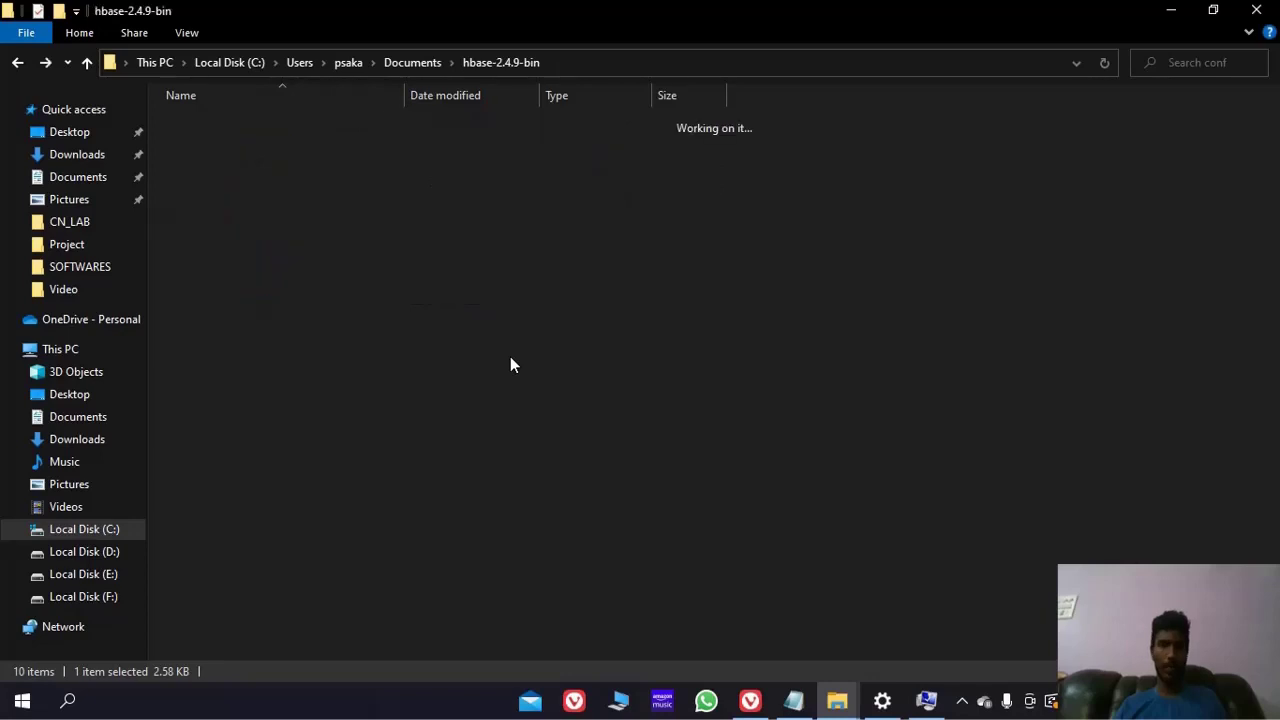
click(630, 62)
key(ctrl+c)
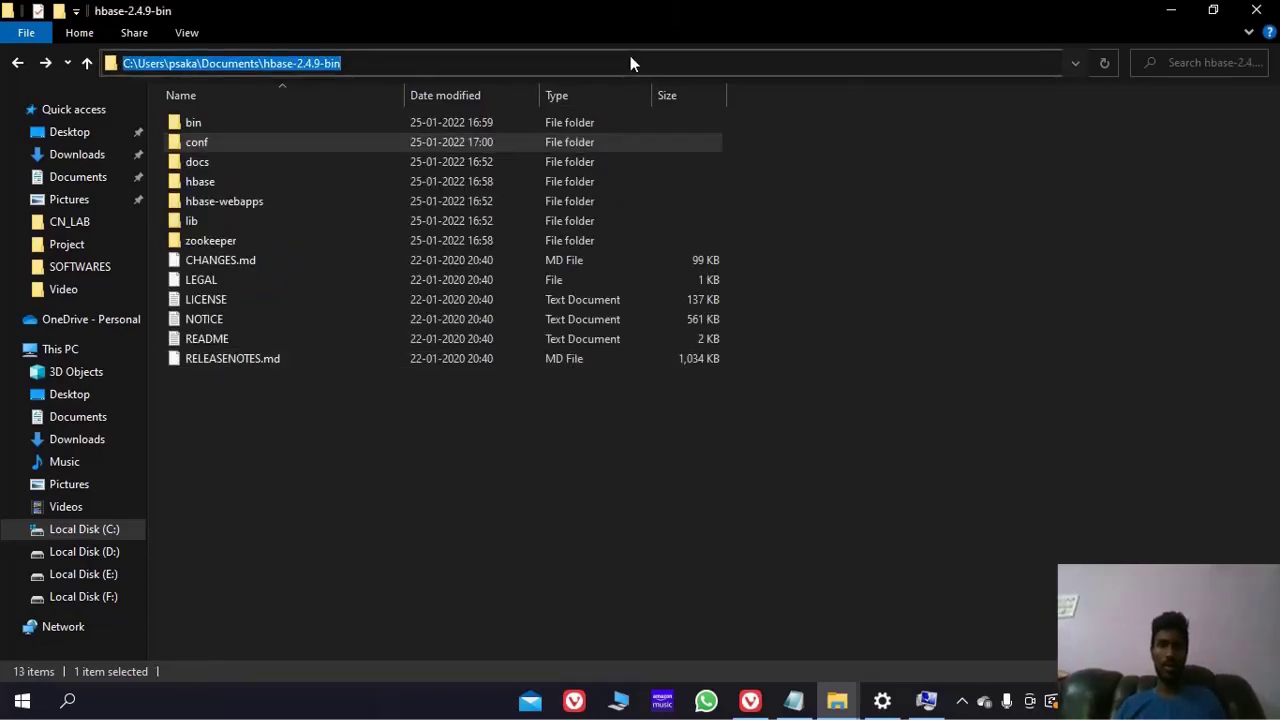
key(alt+Tab)
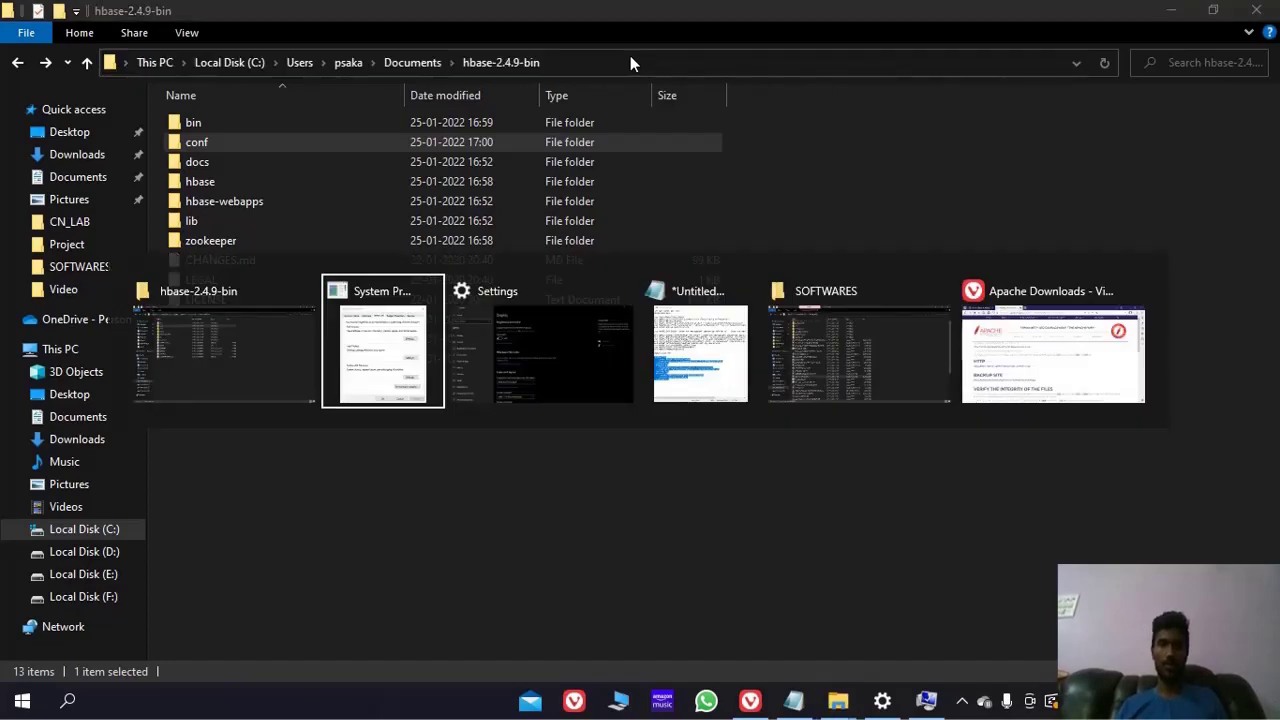
key(ctrl+v)
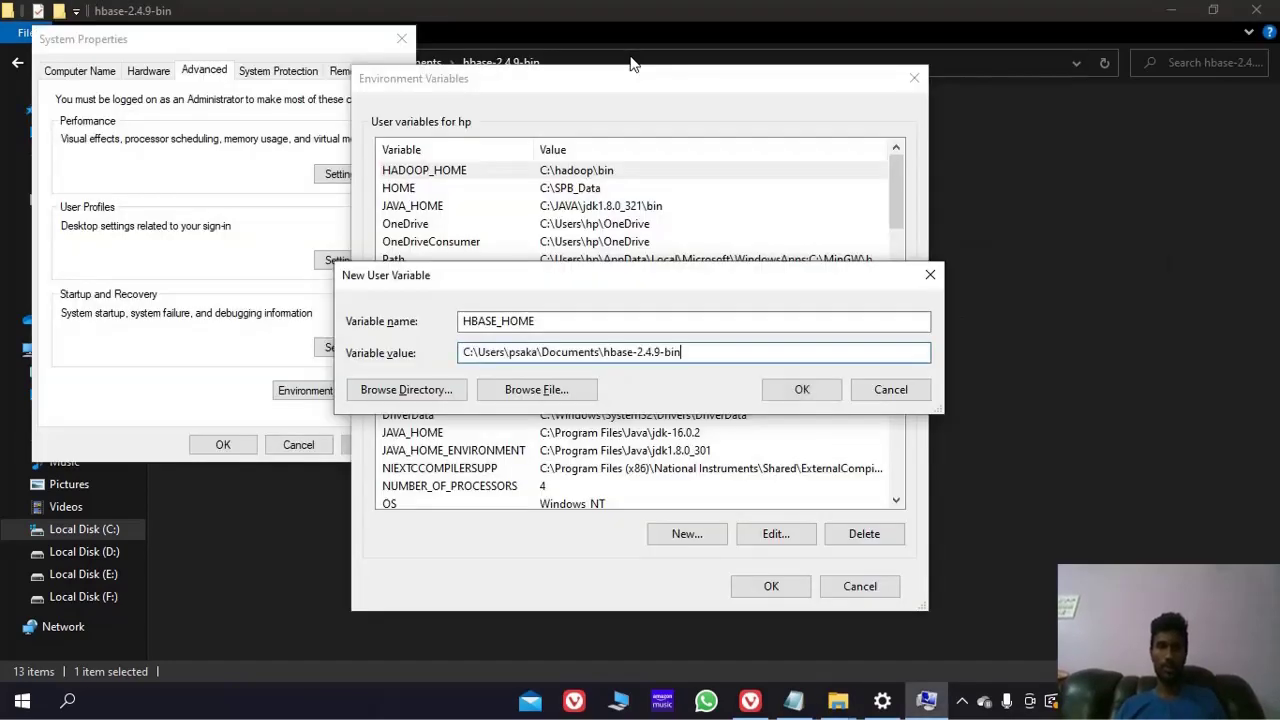
click(805, 391)
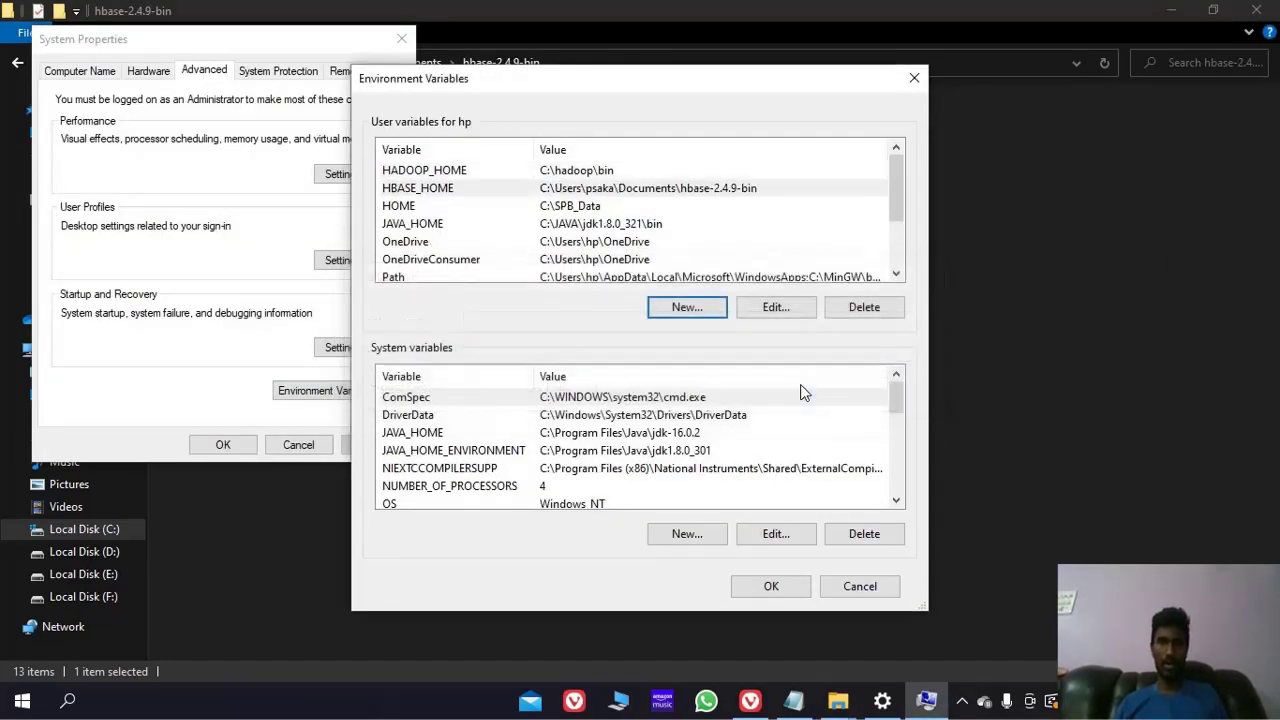
Step: Open the user Path variable for editing and copy the path of the bin folder inside hbase-2.4.9-bin
double_click(614, 276)
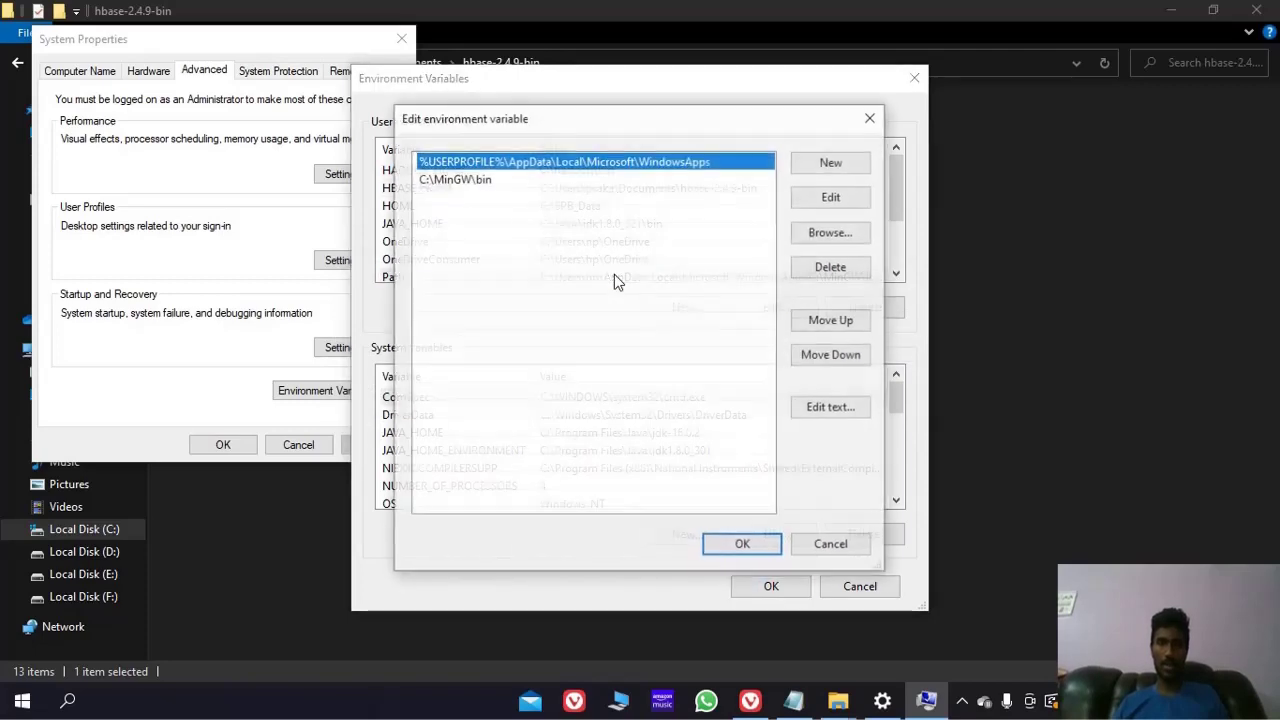
click(826, 165)
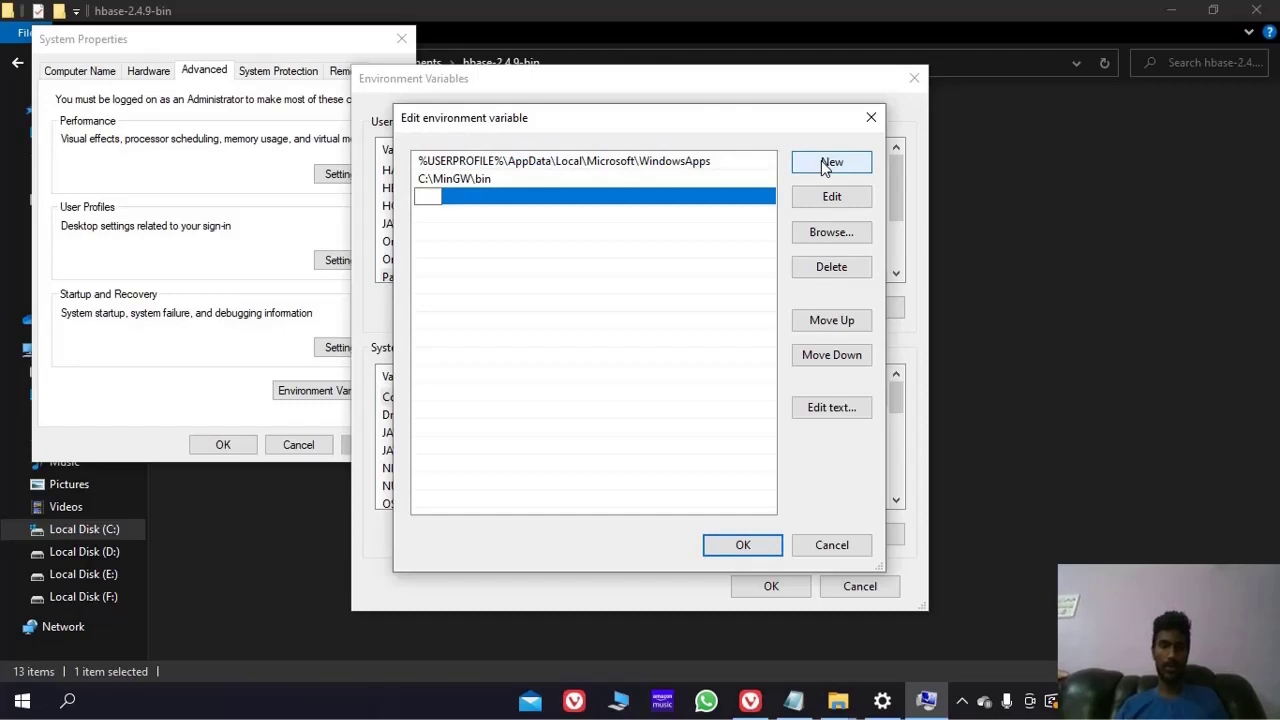
key(alt+Tab)
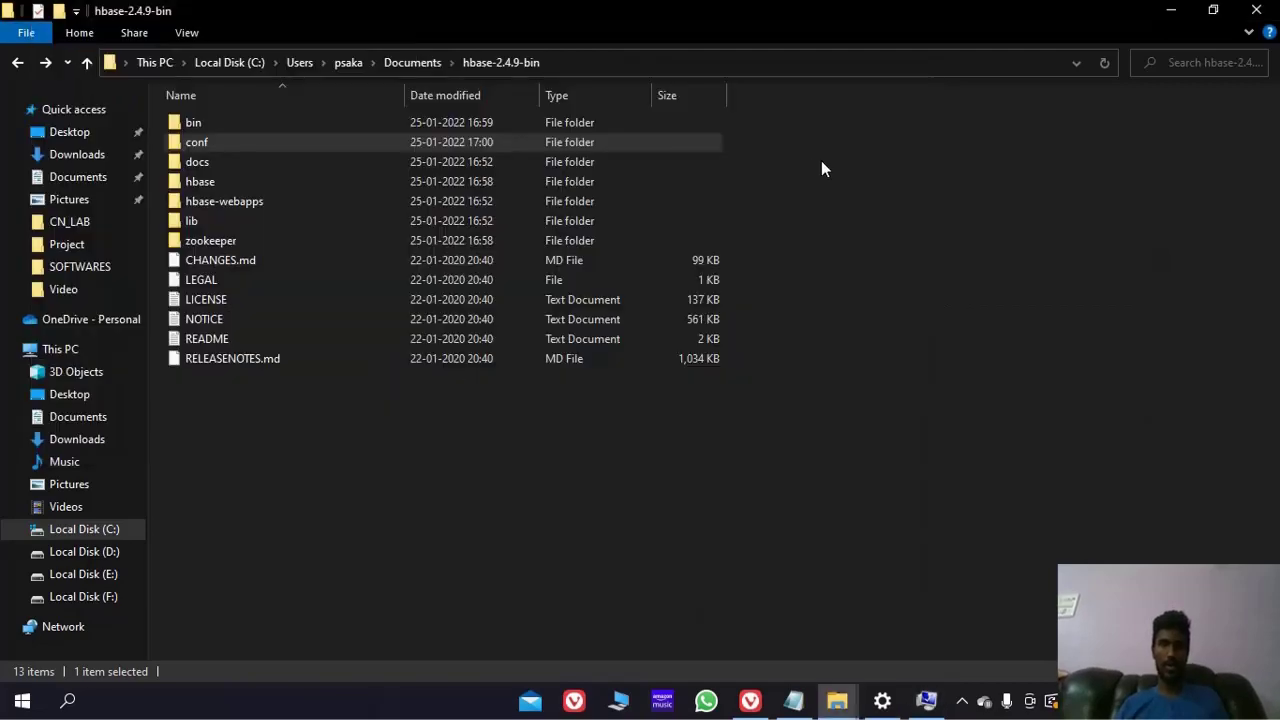
double_click(197, 124)
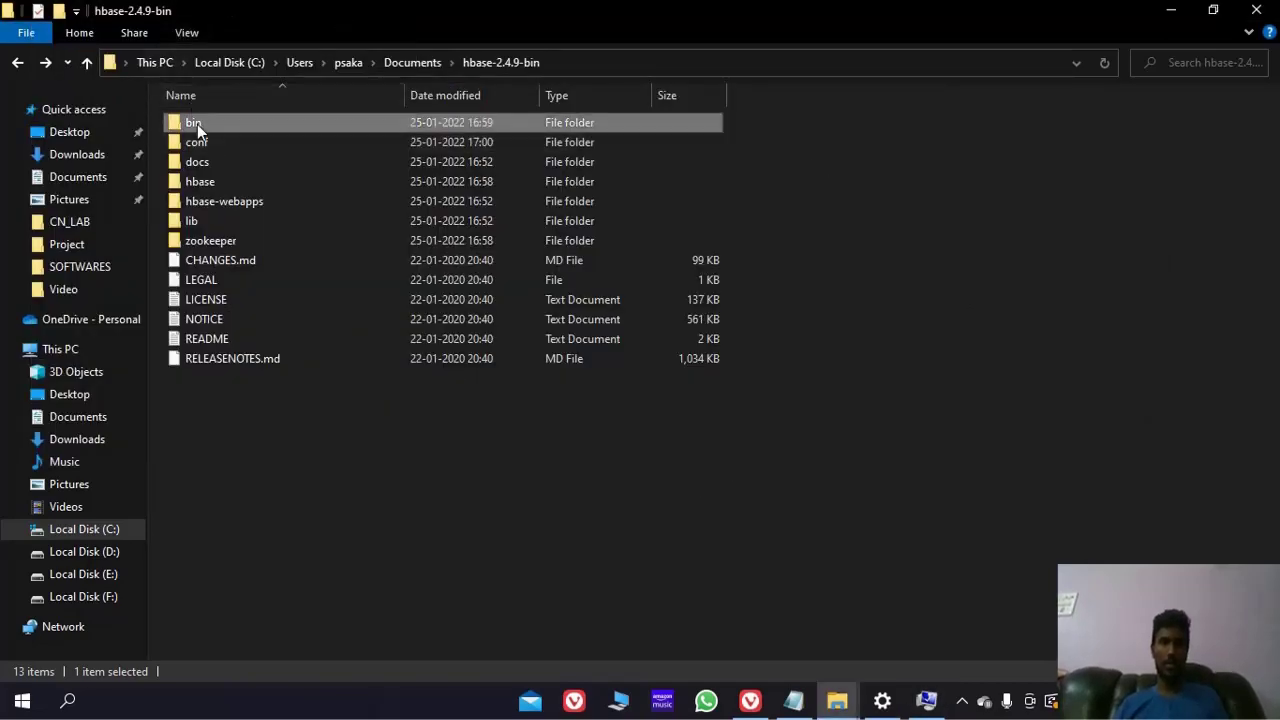
click(613, 62)
key(ctrl+c)
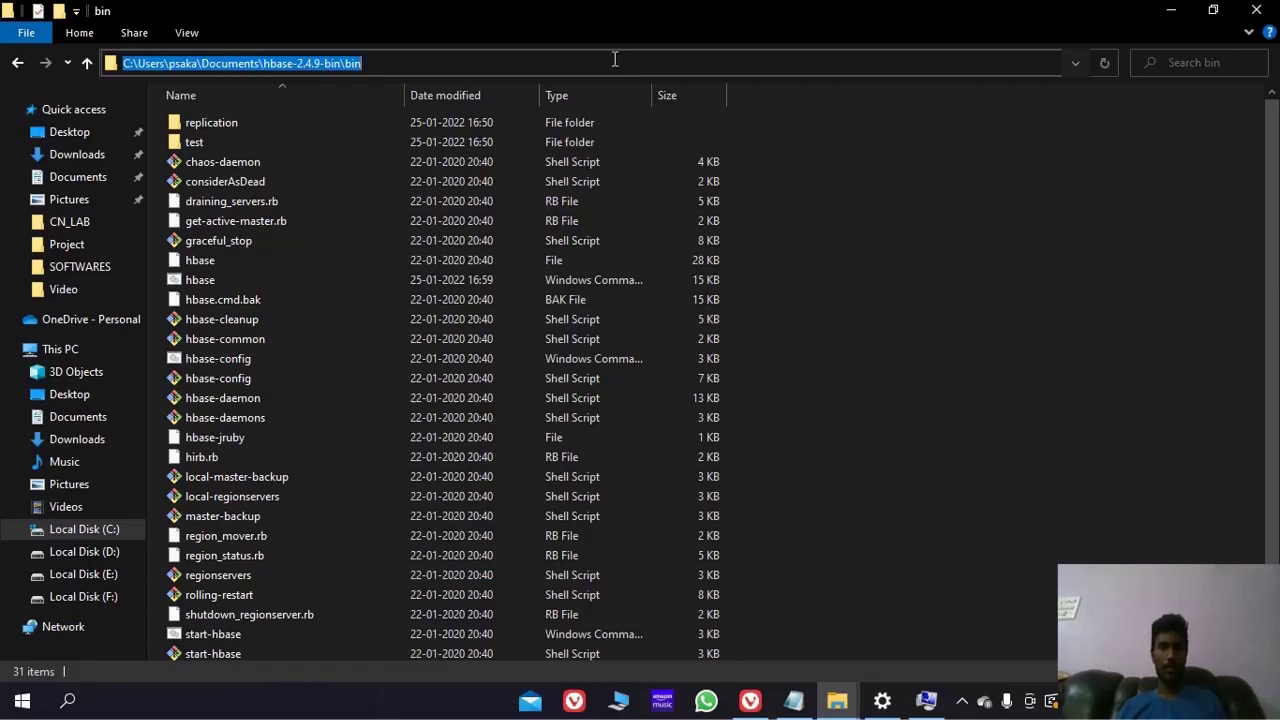
Step: Add the copied hbase-2.4.9-bin\bin path as a new Path entry and confirm all the environment variable dialogs
key(alt+Tab)
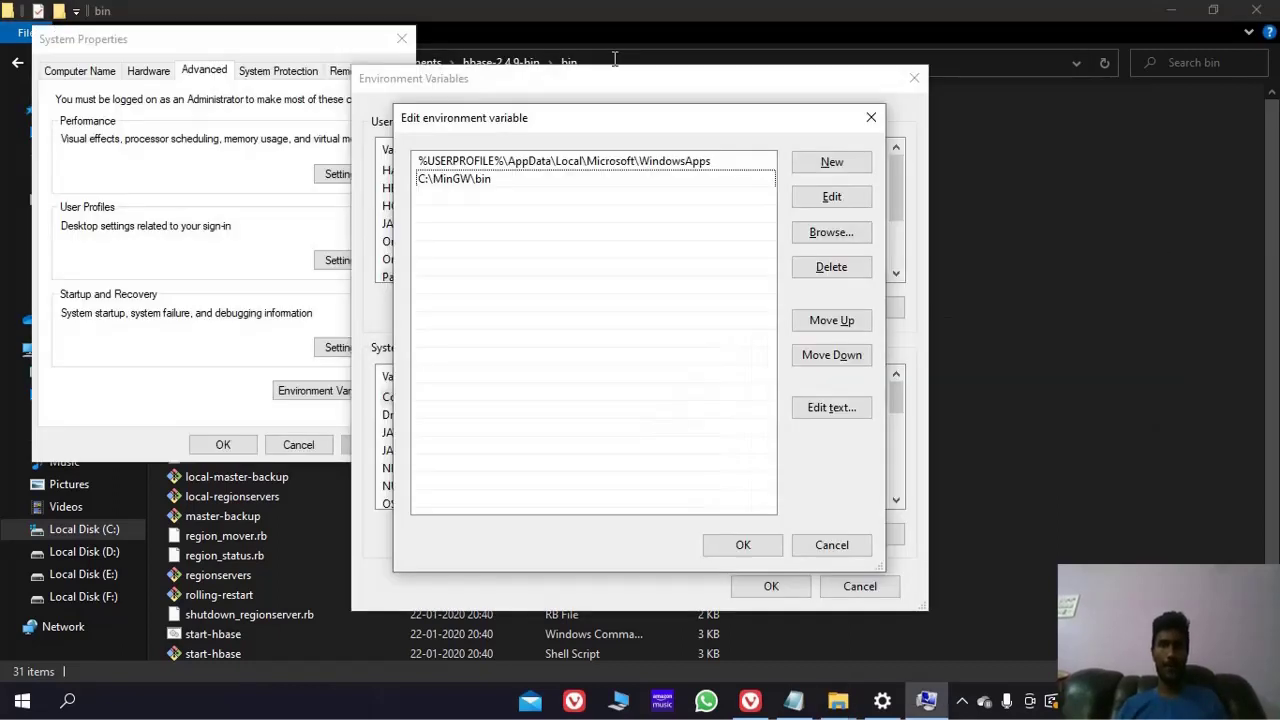
click(815, 163)
key(ctrl+v)
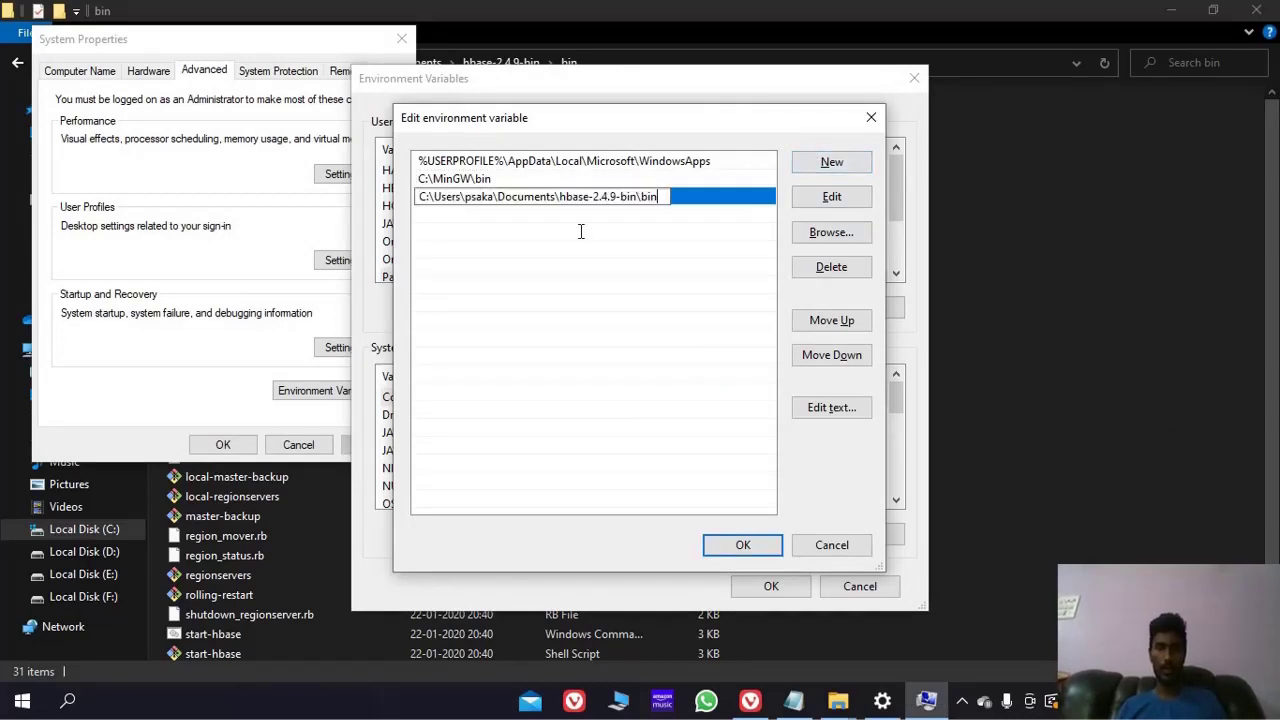
click(750, 544)
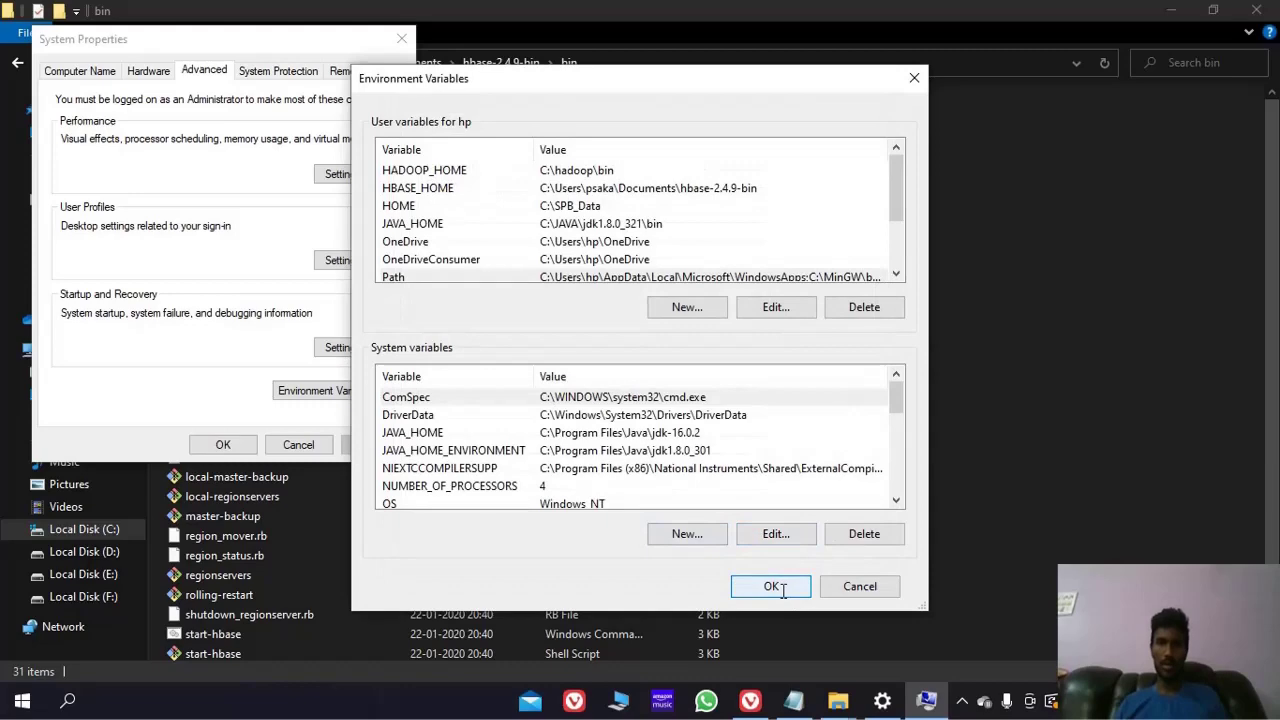
click(775, 587)
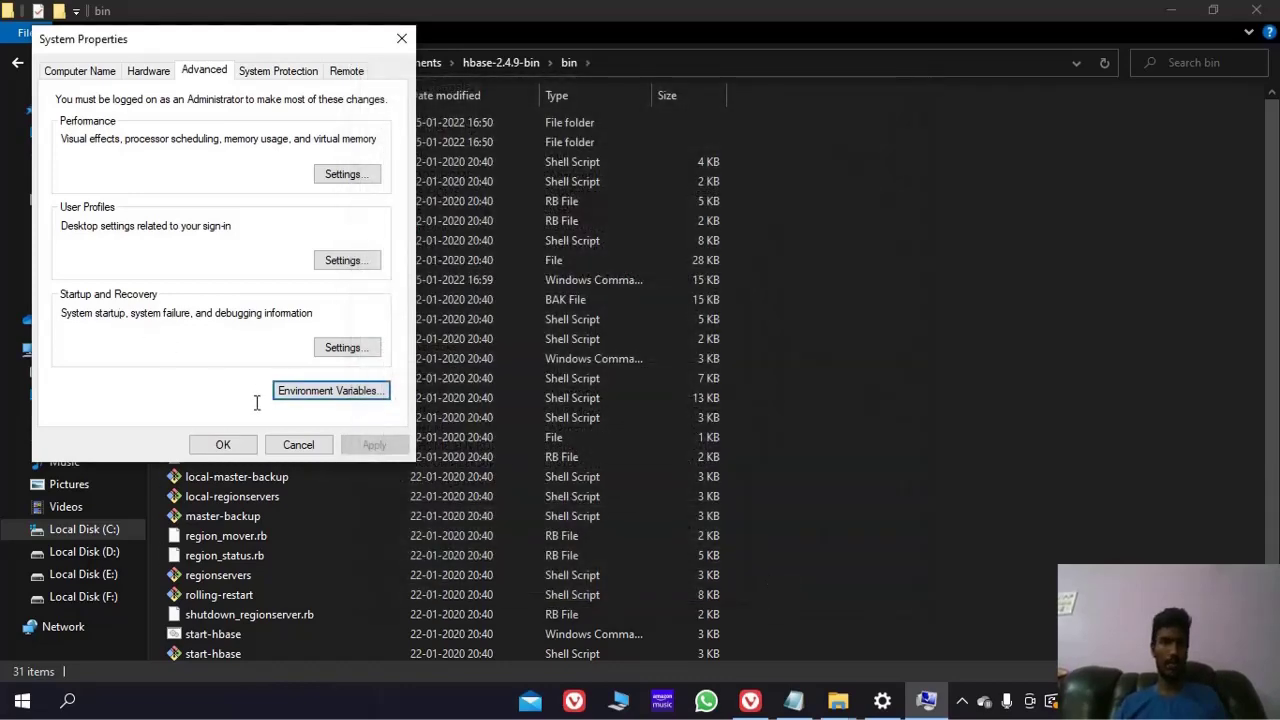
click(226, 444)
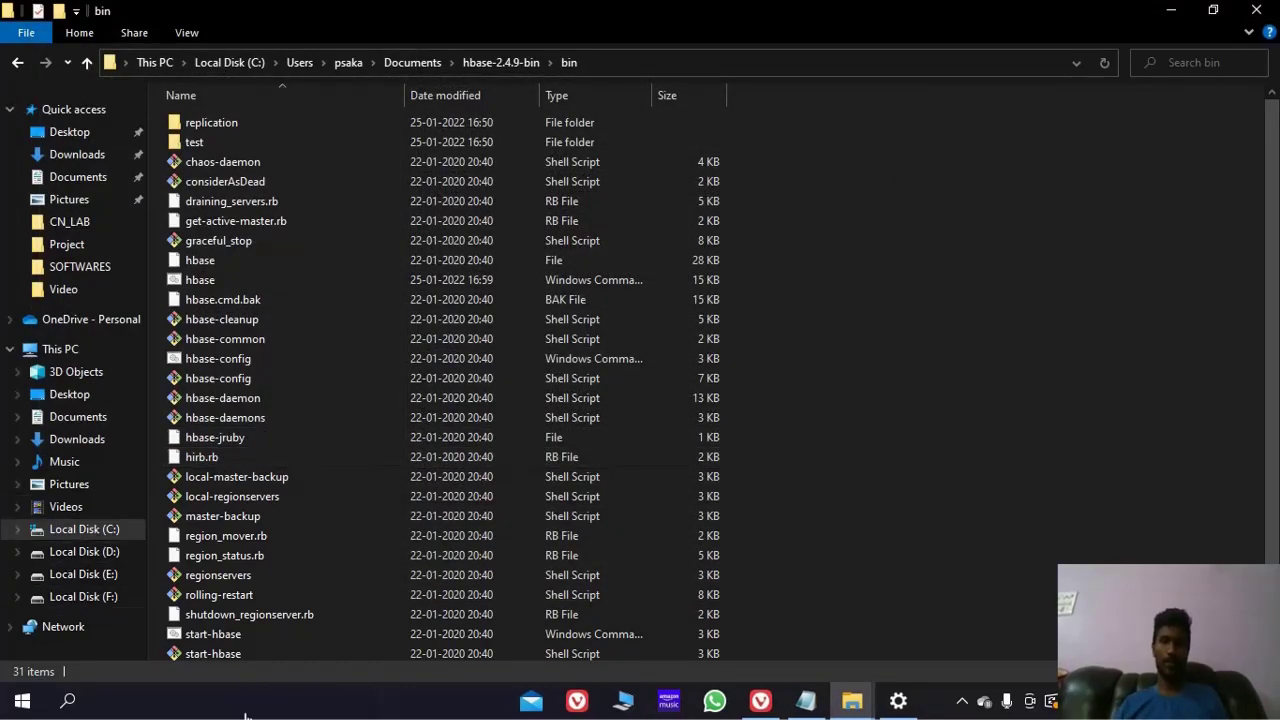
Step: Search Windows for cmd and open Command Prompt as administrator
click(22, 700)
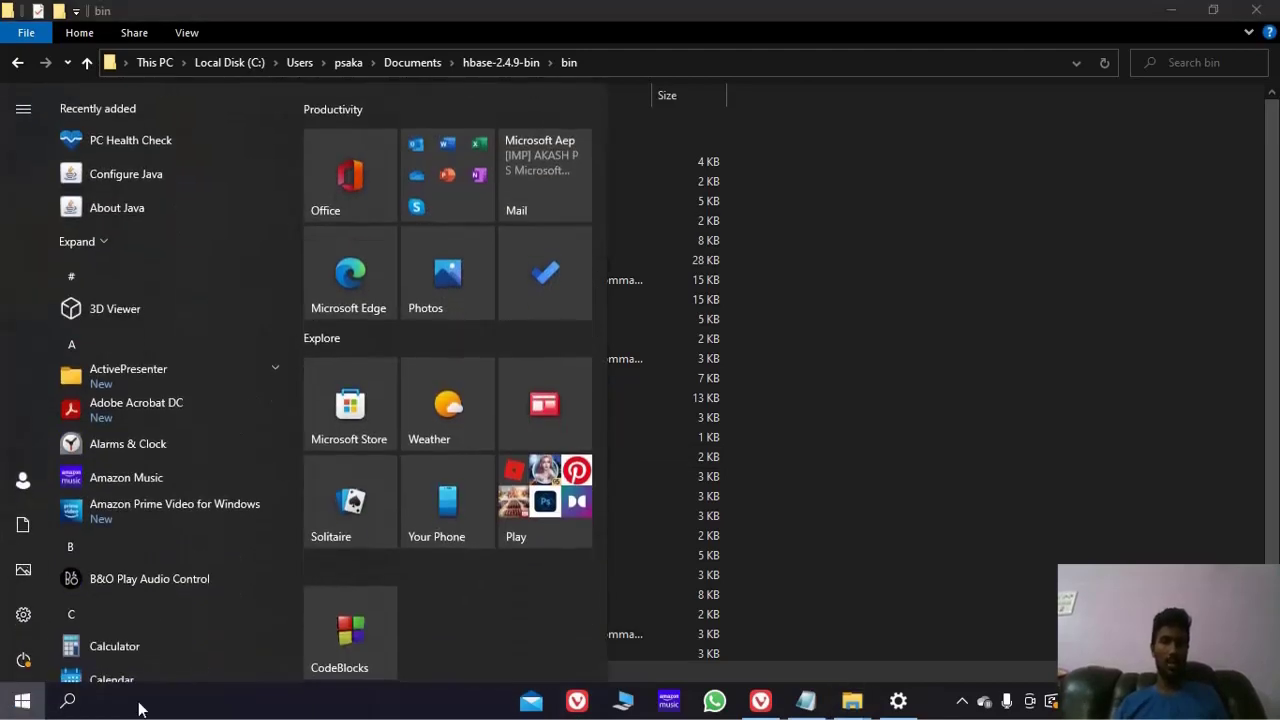
text(cmd)
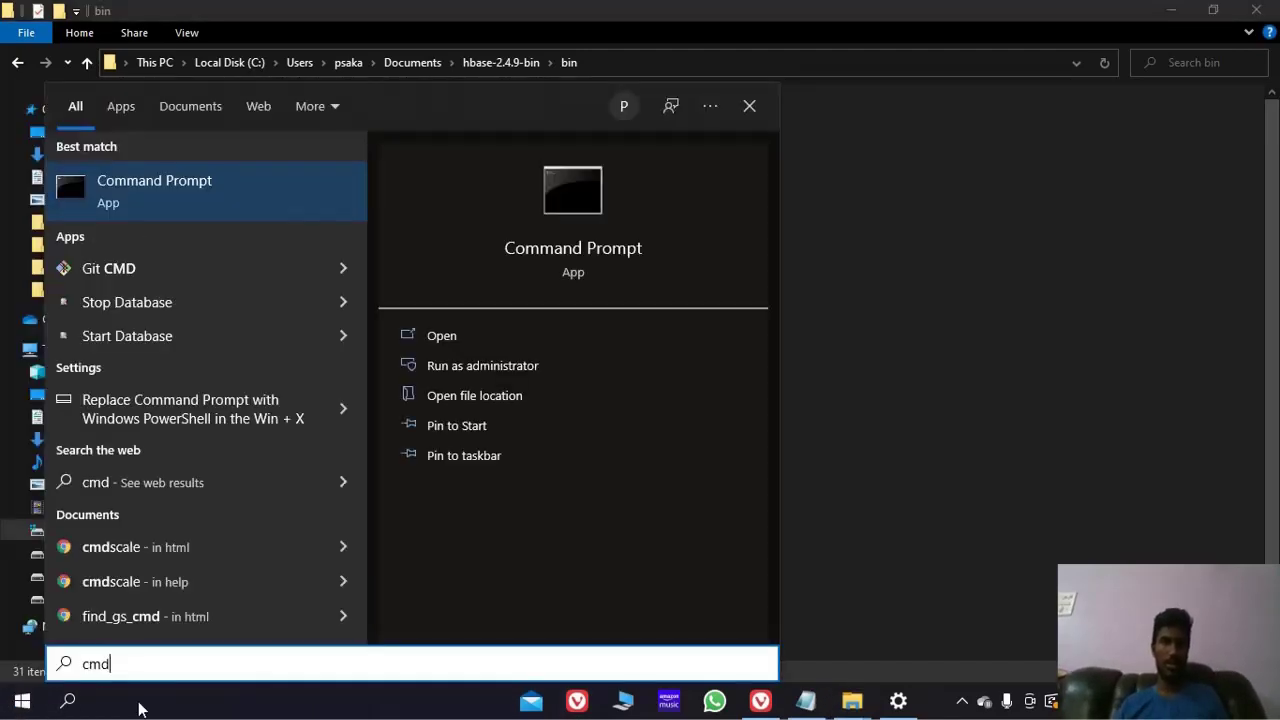
click(521, 366)
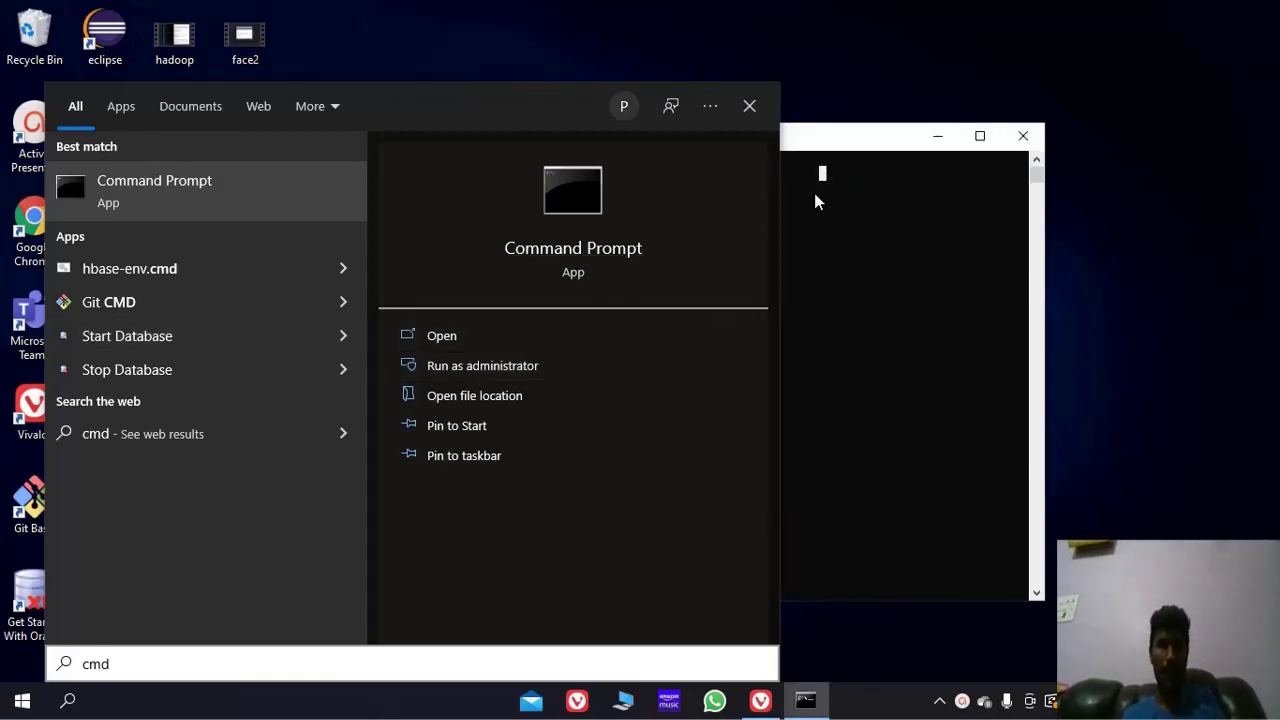
click(840, 213)
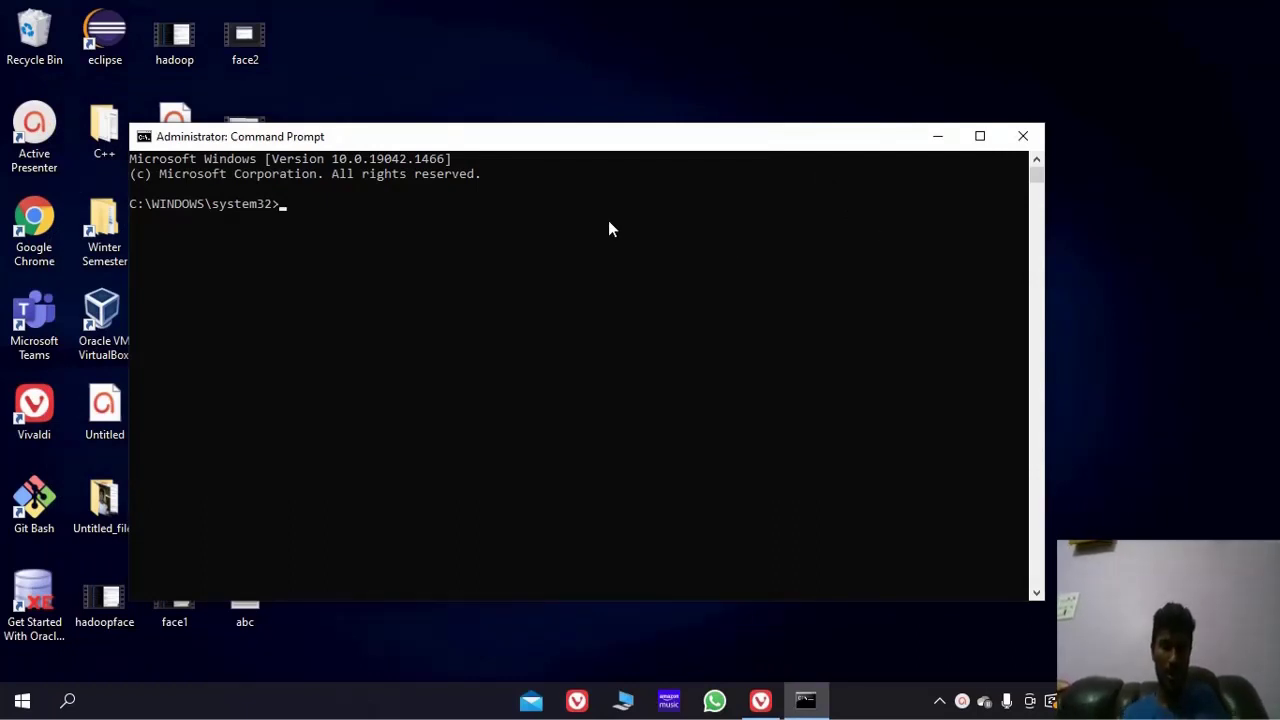
Step: Change the working directory up two levels to the C: root with cd .. commands
text(cd)
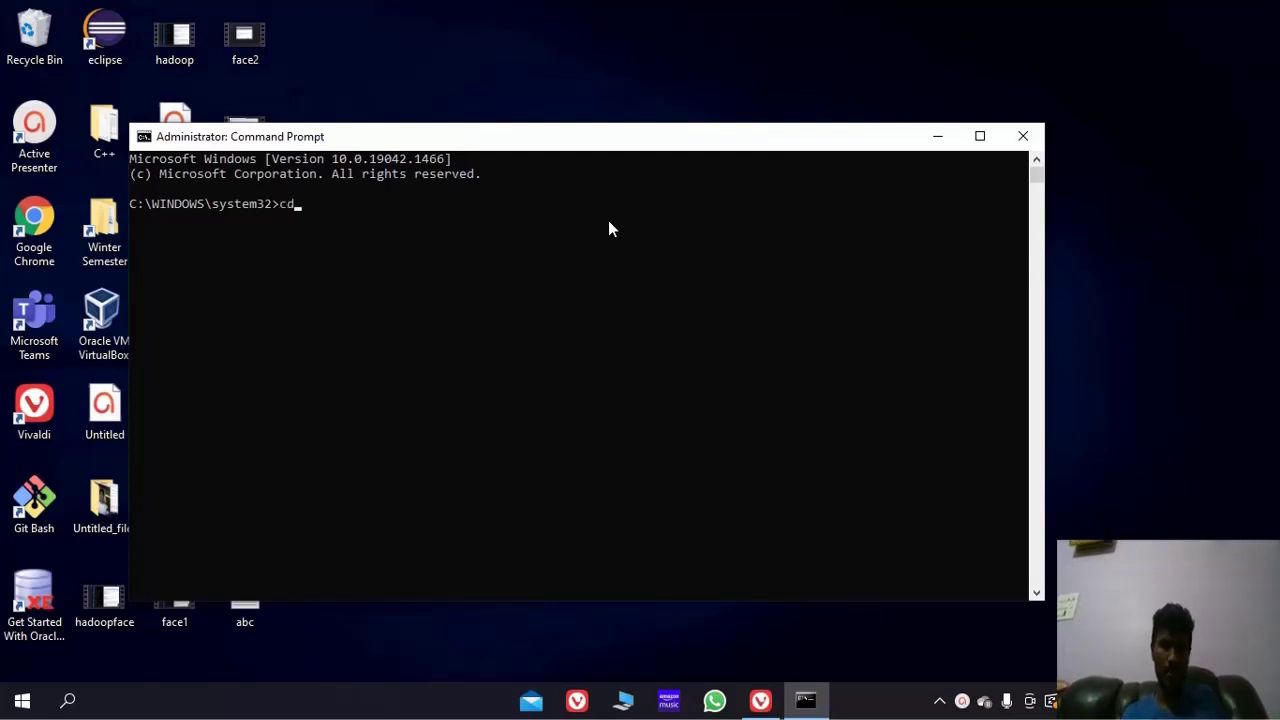
text( ..)
key(Return)
text(cd)
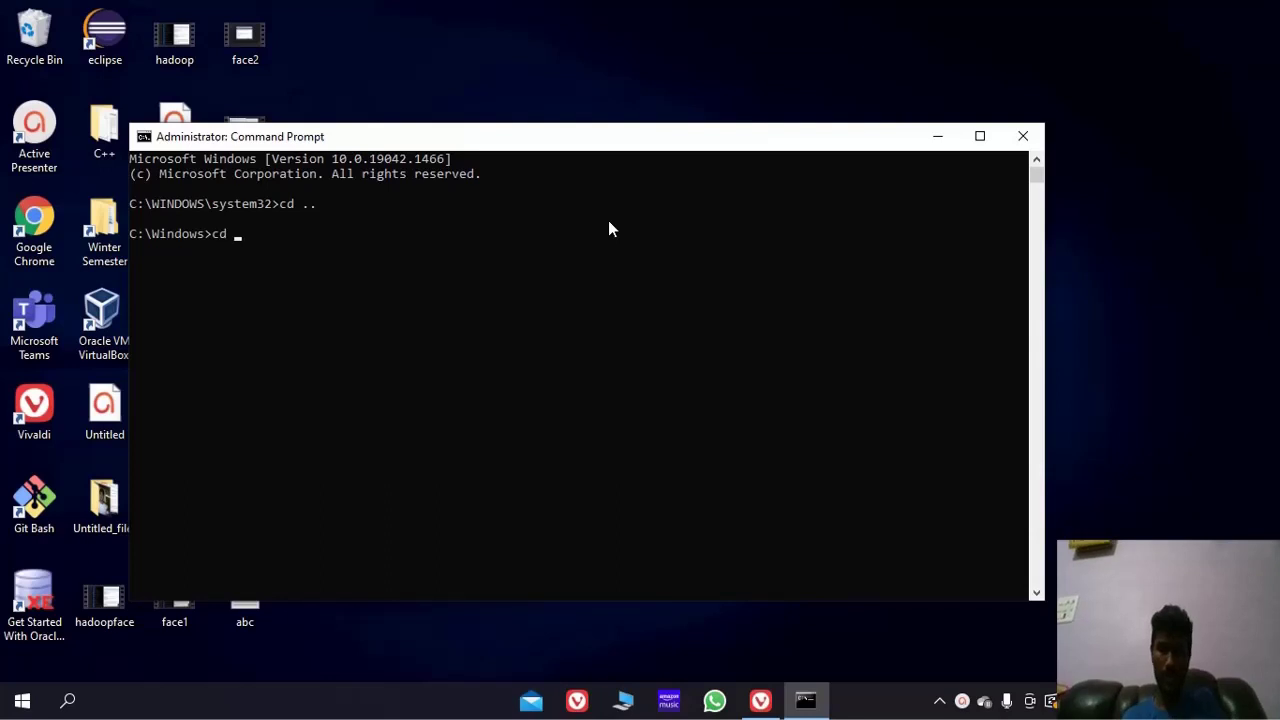
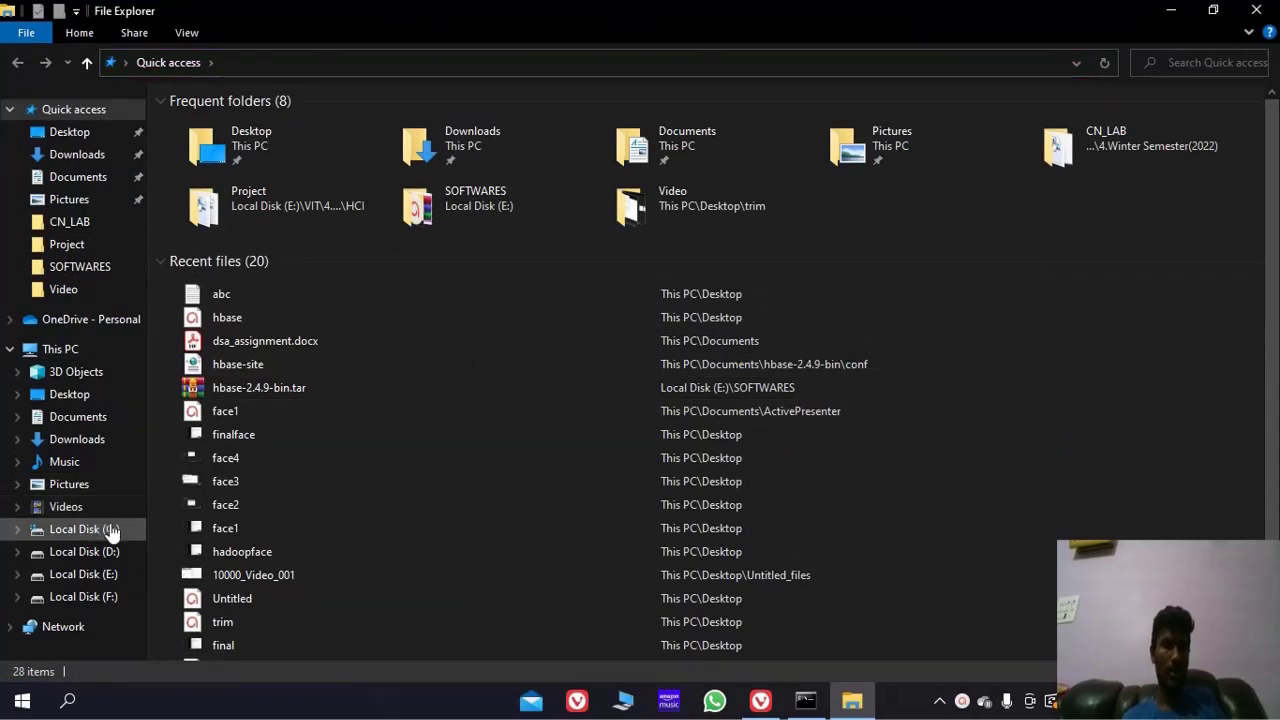
click(106, 530)
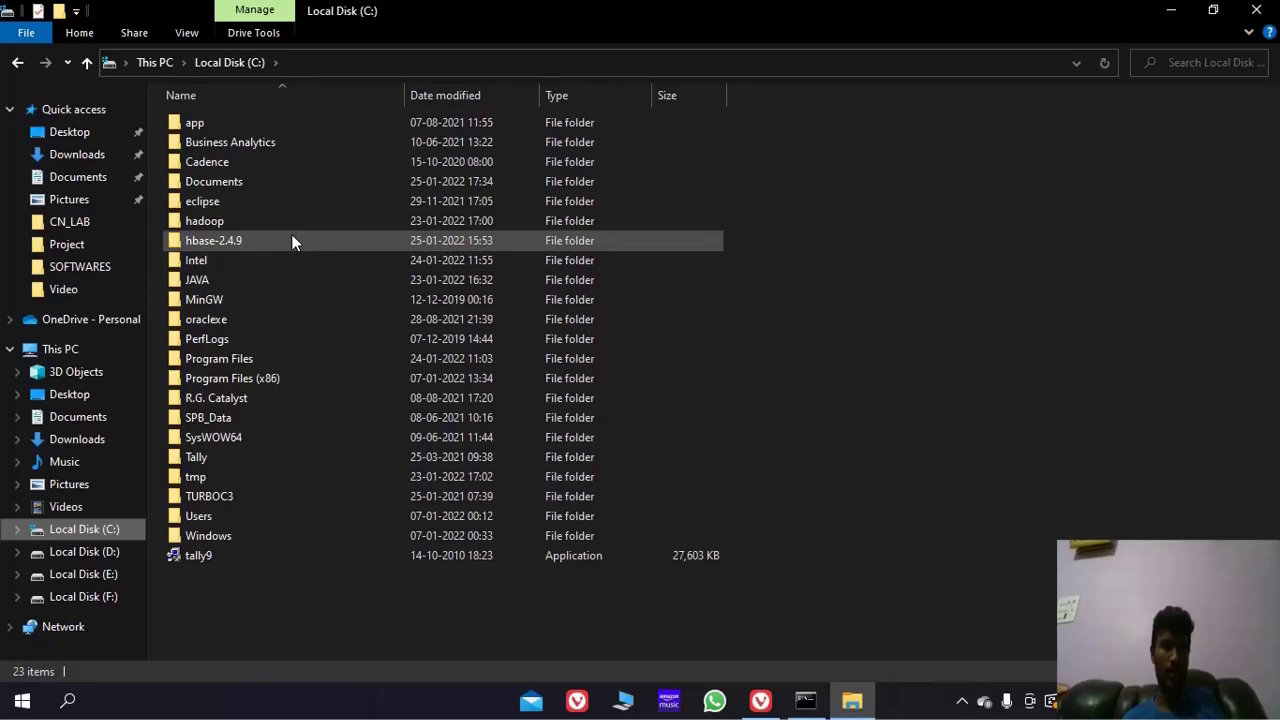
double_click(291, 240)
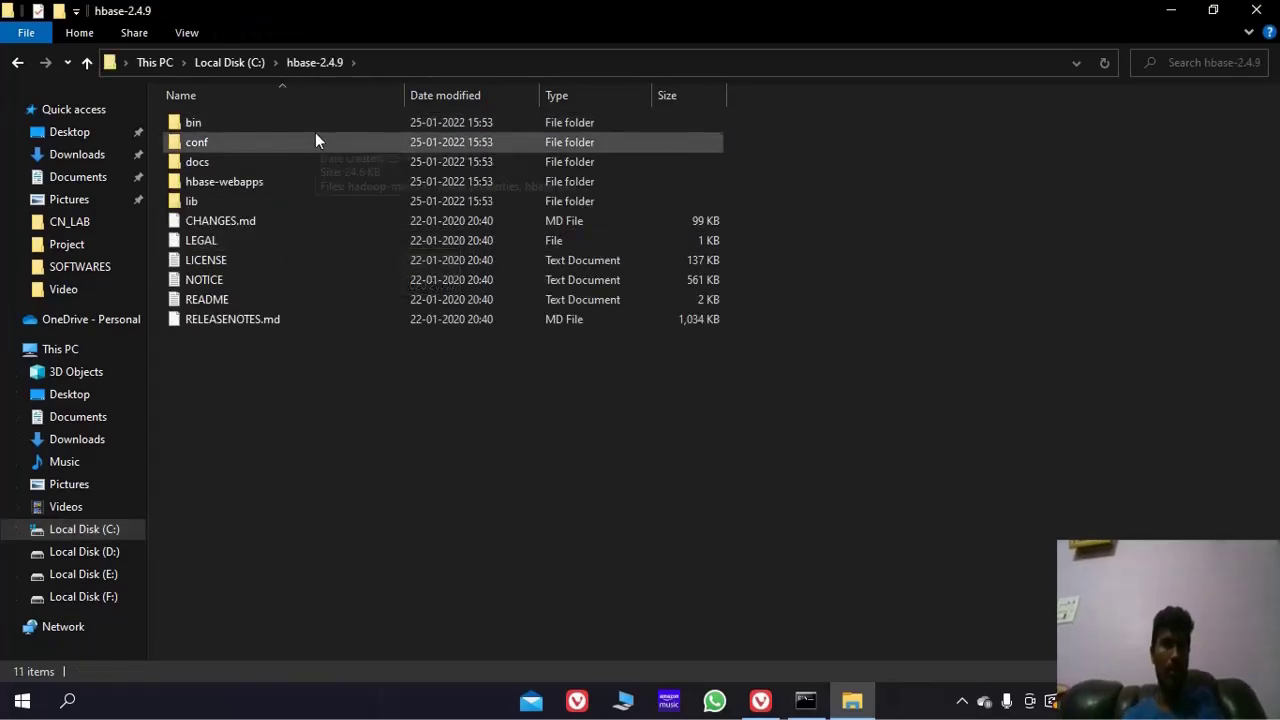
double_click(351, 120)
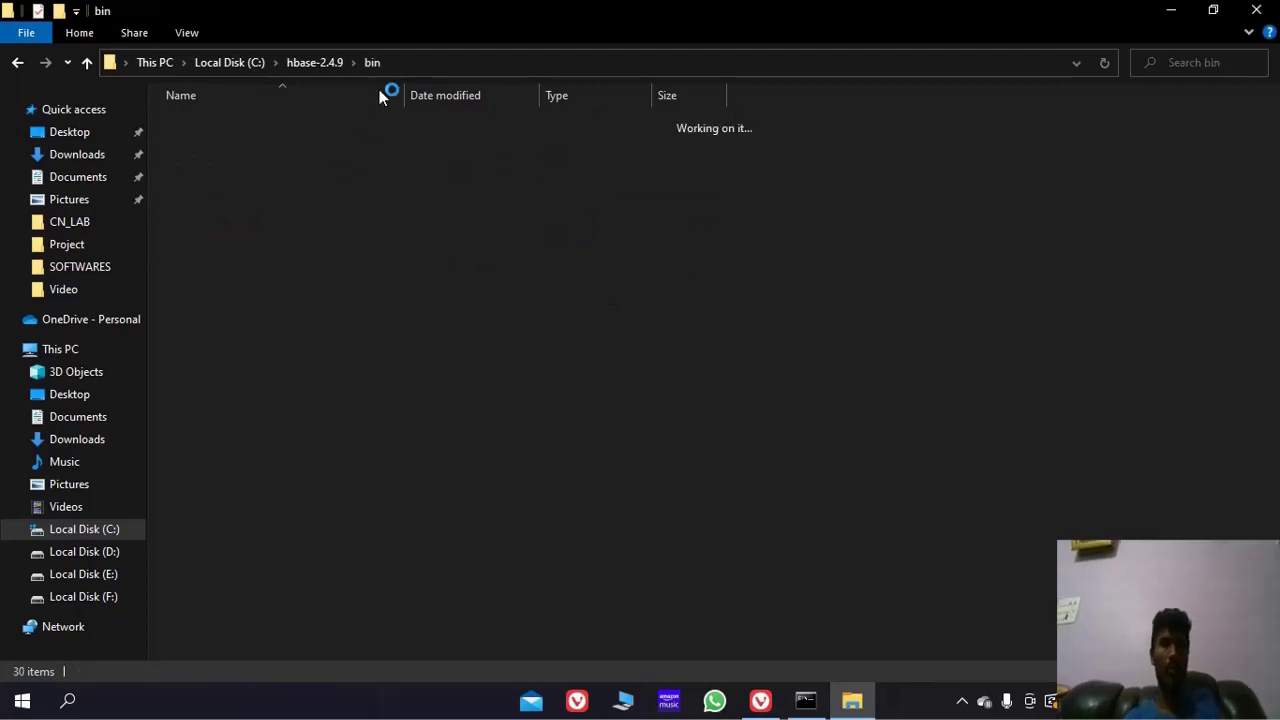
click(406, 58)
key(ctrl+c)
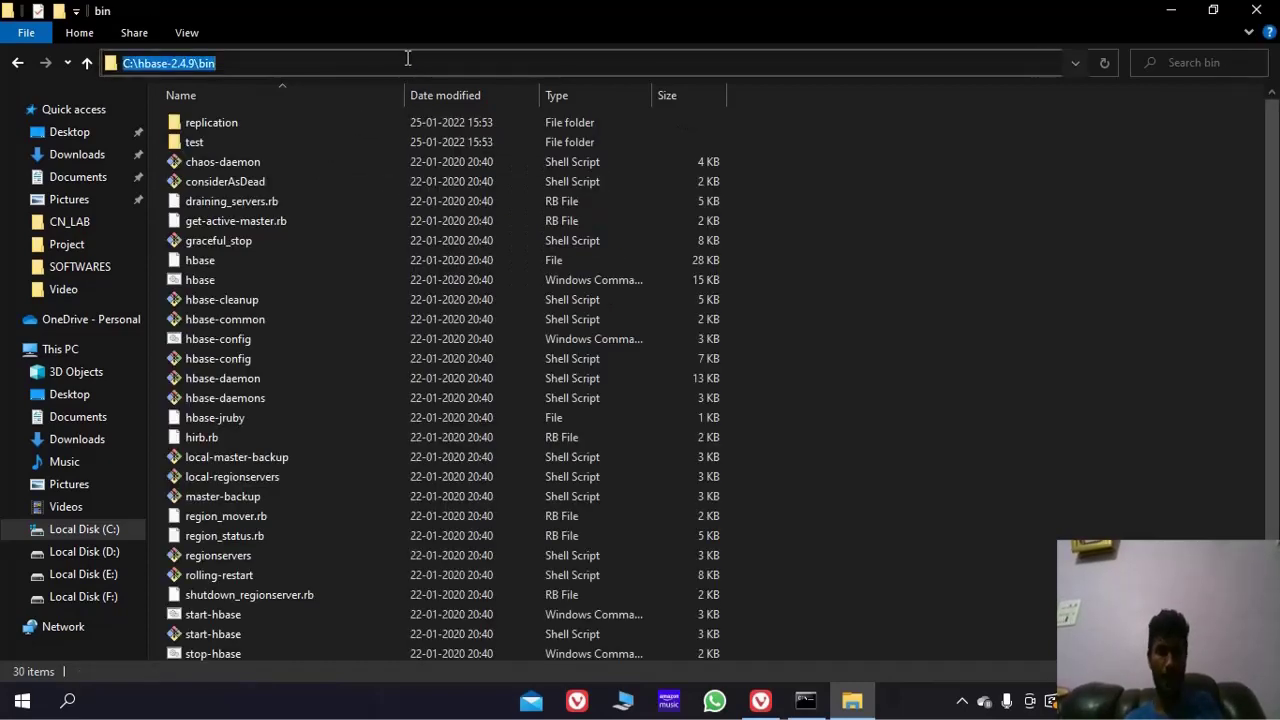
key(alt+Tab)
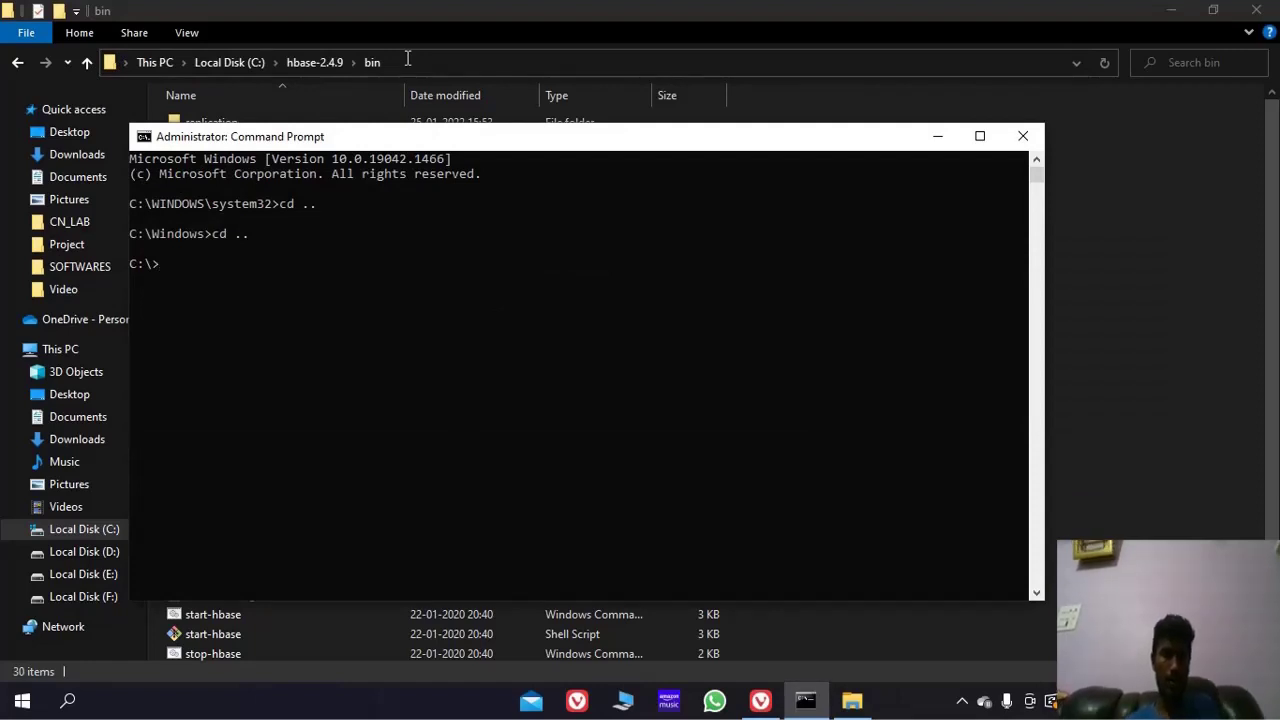
text(cd)
key(ctrl+v)
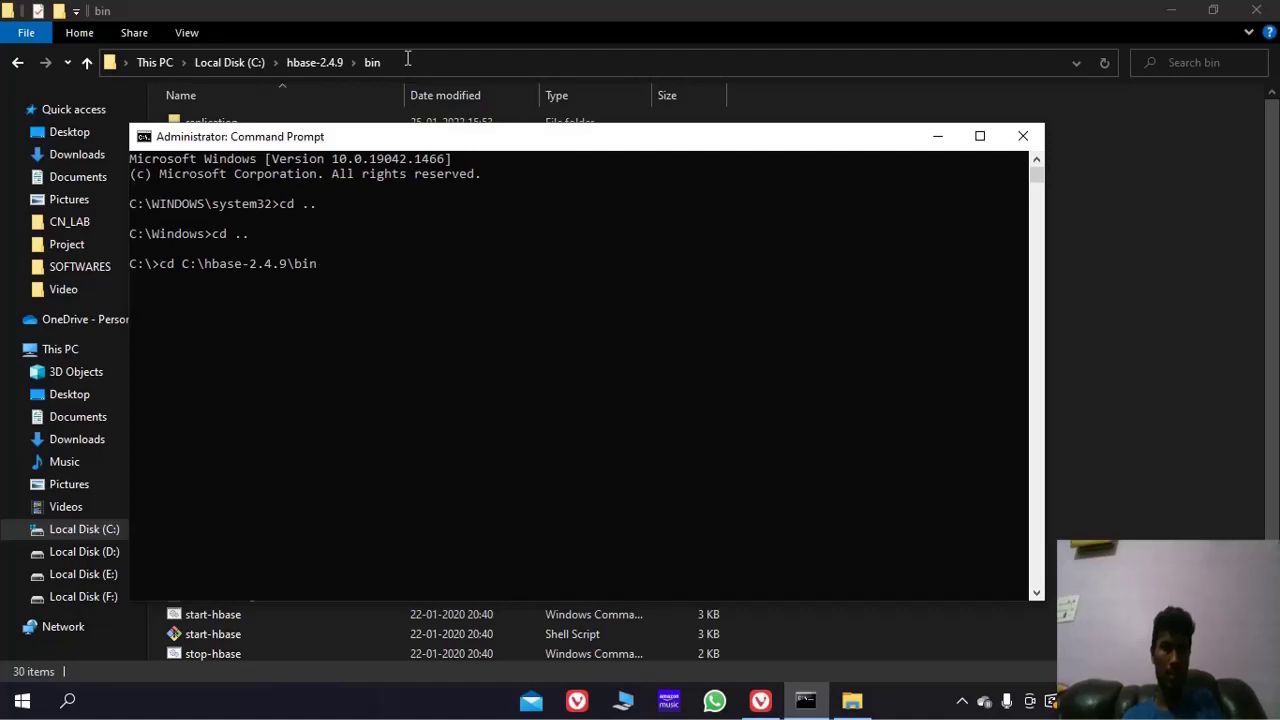
key(BackSpace)
key(BackSpace)
key(BackSpace)
key(BackSpace)
key(BackSpace)
key(BackSpace)
key(BackSpace)
key(BackSpace)
key(BackSpace)
key(BackSpace)
key(BackSpace)
key(BackSpace)
key(BackSpace)
key(BackSpace)
key(BackSpace)
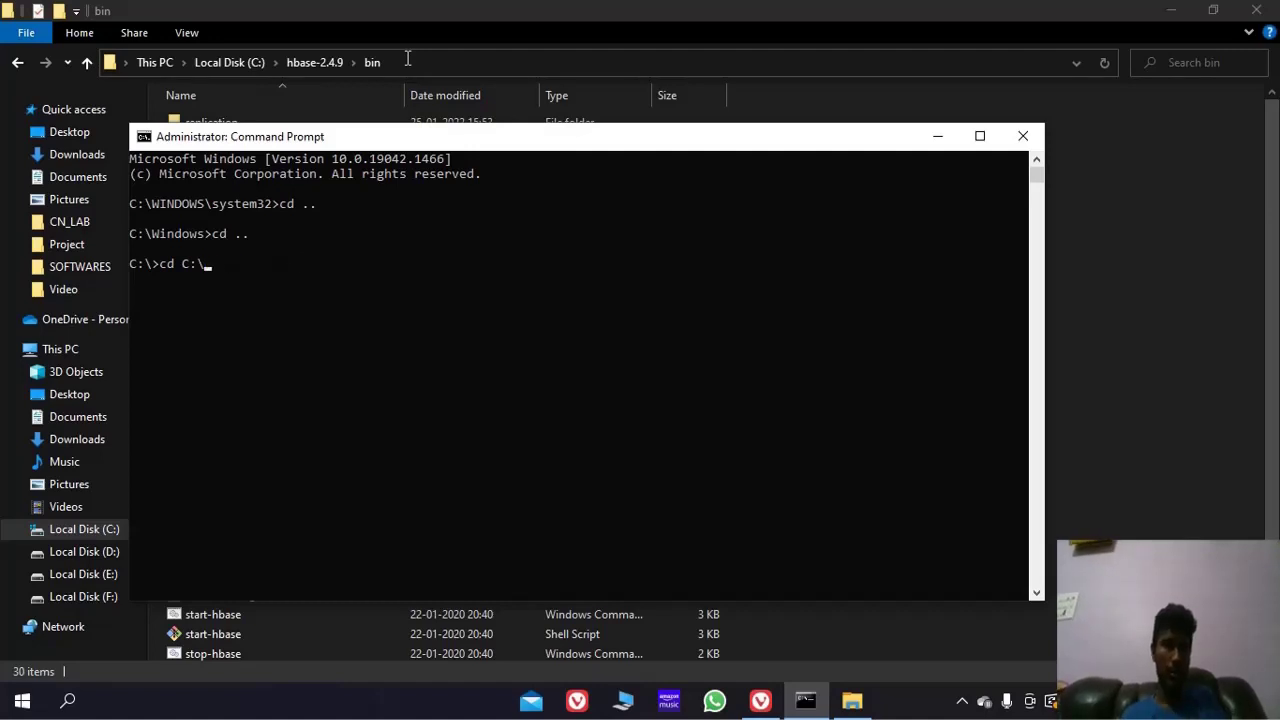
key(BackSpace)
key(BackSpace)
key(BackSpace)
Step: Switch to File Explorer and navigate from the hbase-2.4.9 folder to the user's profile folder under C:\Users
key(alt+Tab)
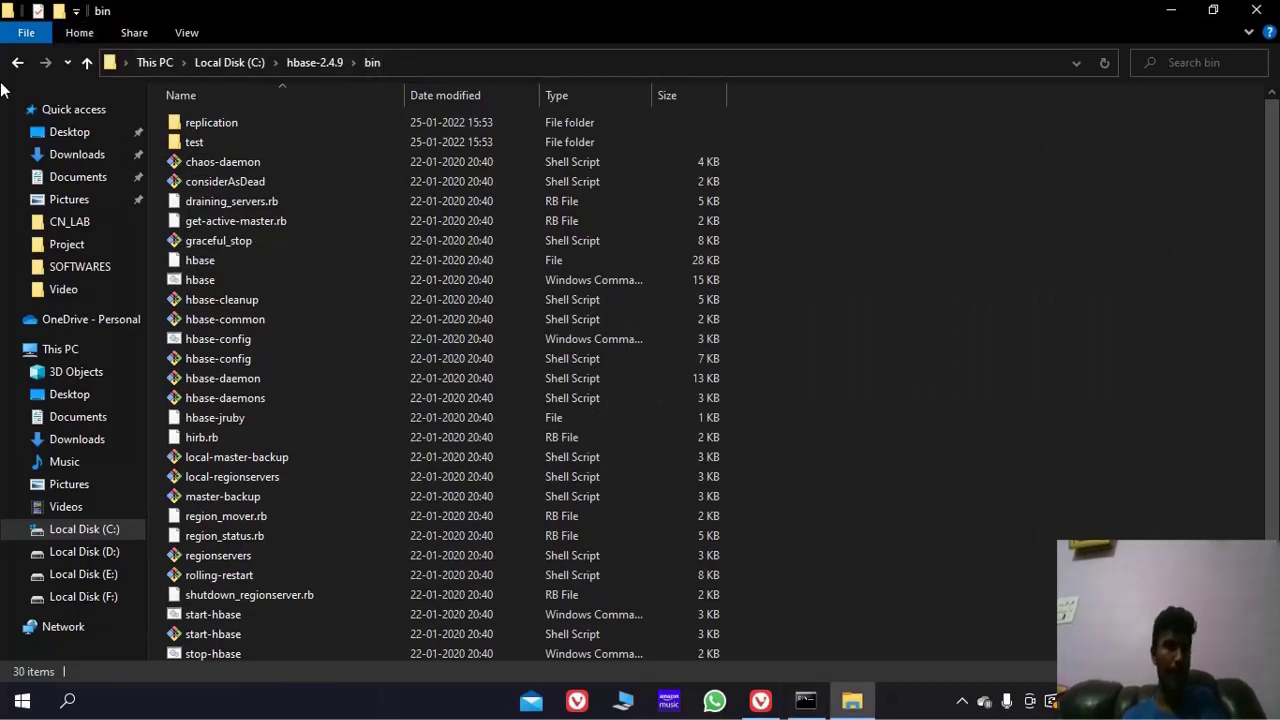
click(17, 62)
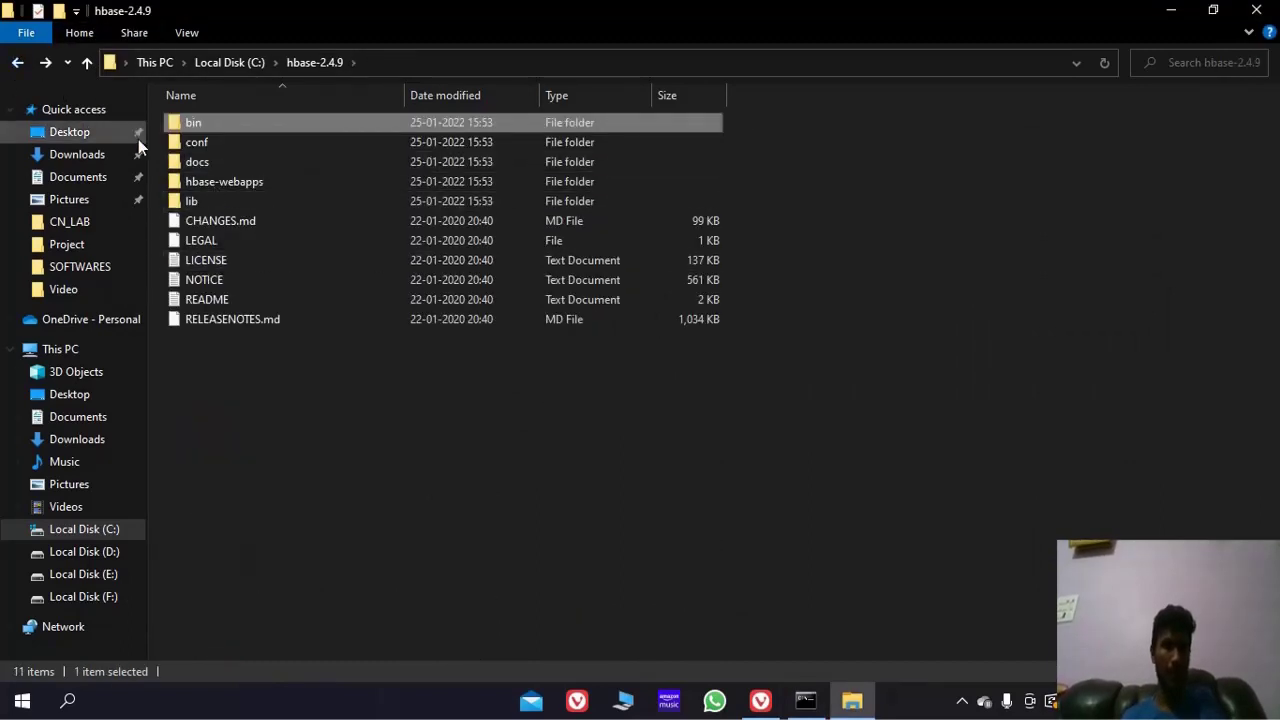
key(alt+Up)
key(Down)
key(Down)
key(Down)
key(Down)
key(Down)
key(Down)
key(Down)
key(Down)
key(Down)
key(Down)
key(Down)
key(Down)
key(Down)
key(Down)
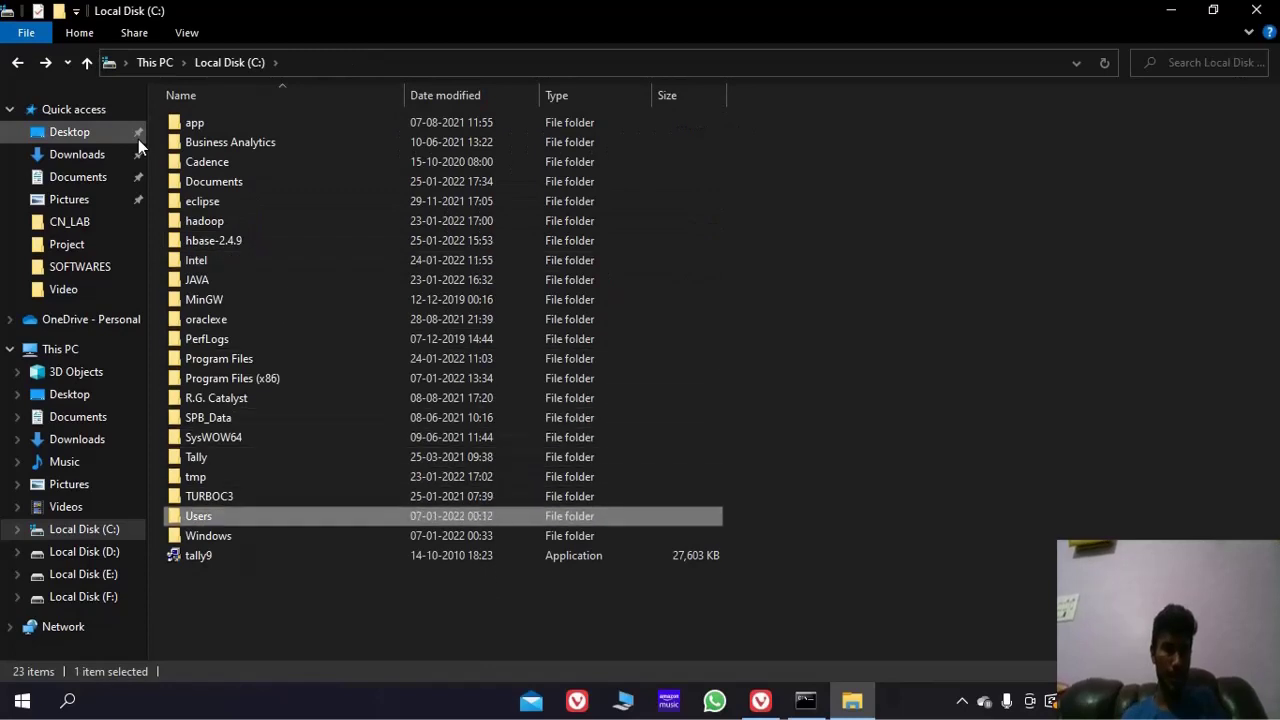
key(Return)
key(Down)
key(Return)
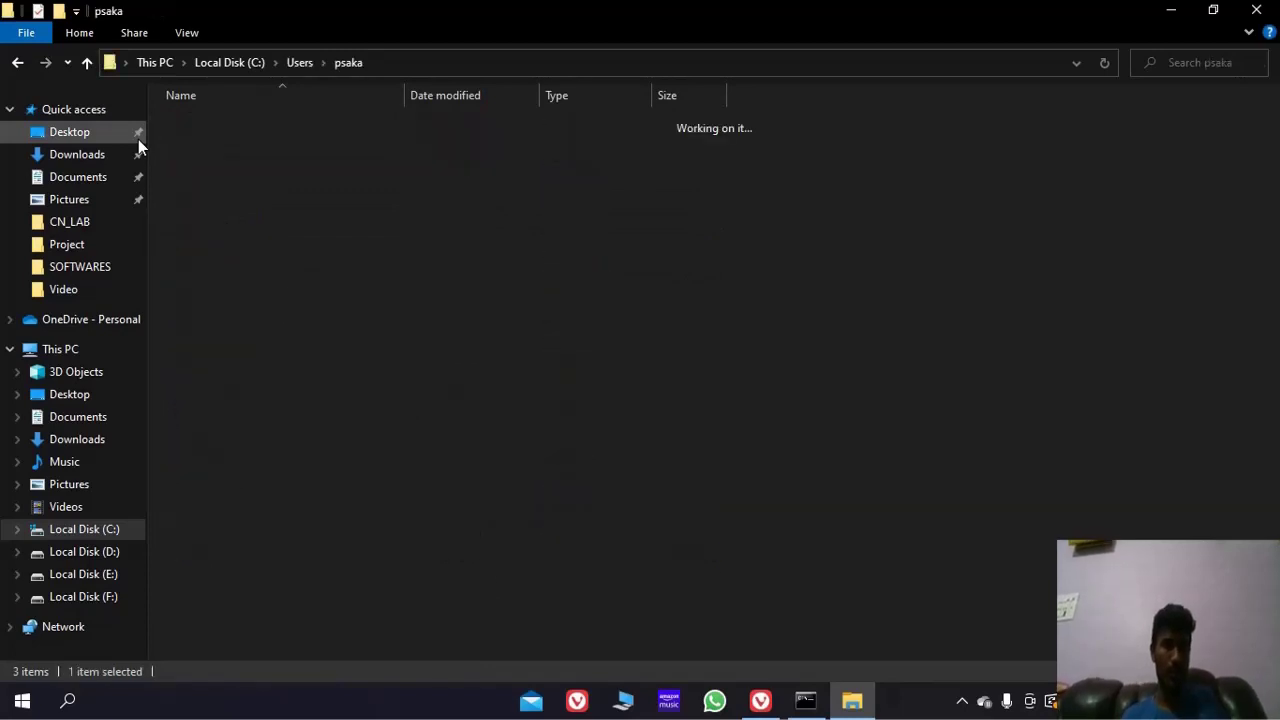
Step: Open the Documents folder inside the user's profile folder
key(Down)
key(Down)
key(Down)
key(Down)
key(Down)
key(Down)
key(Down)
key(Down)
key(Down)
key(Down)
key(Down)
key(Down)
key(Down)
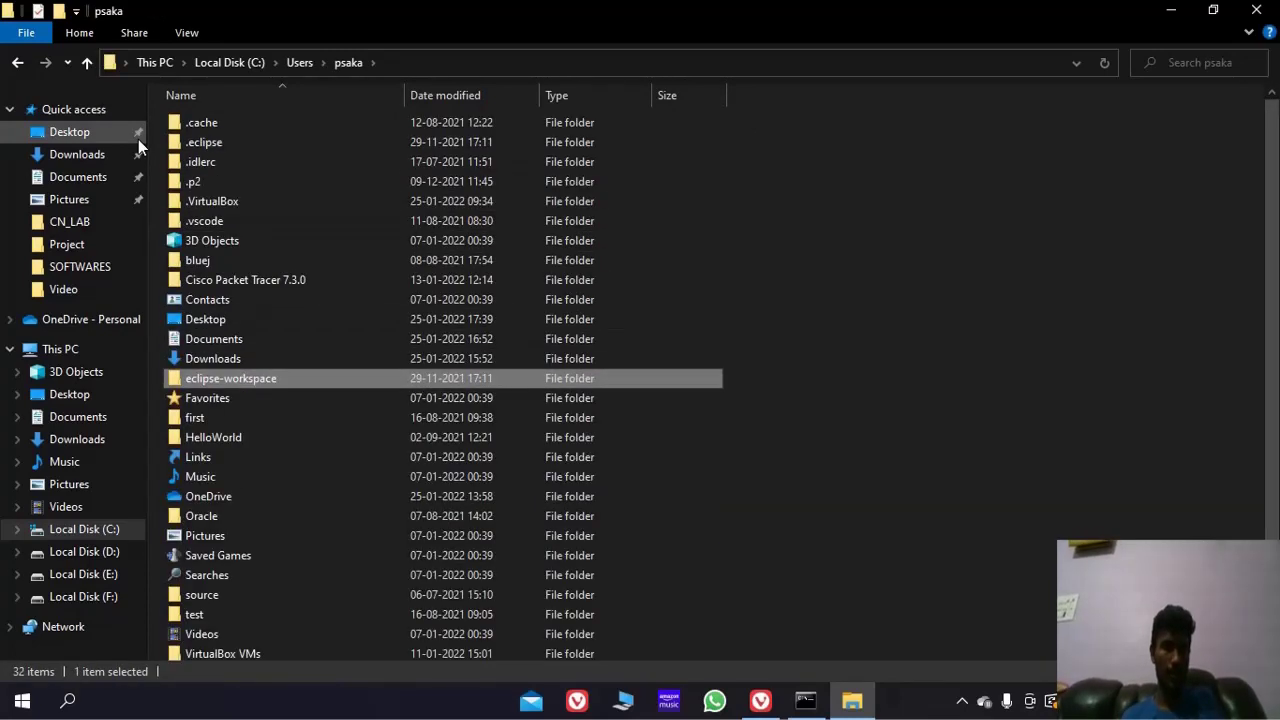
key(Up)
key(Up)
key(Return)
Step: Open the hbase-2.4.9-bin folder inside Documents
key(Down)
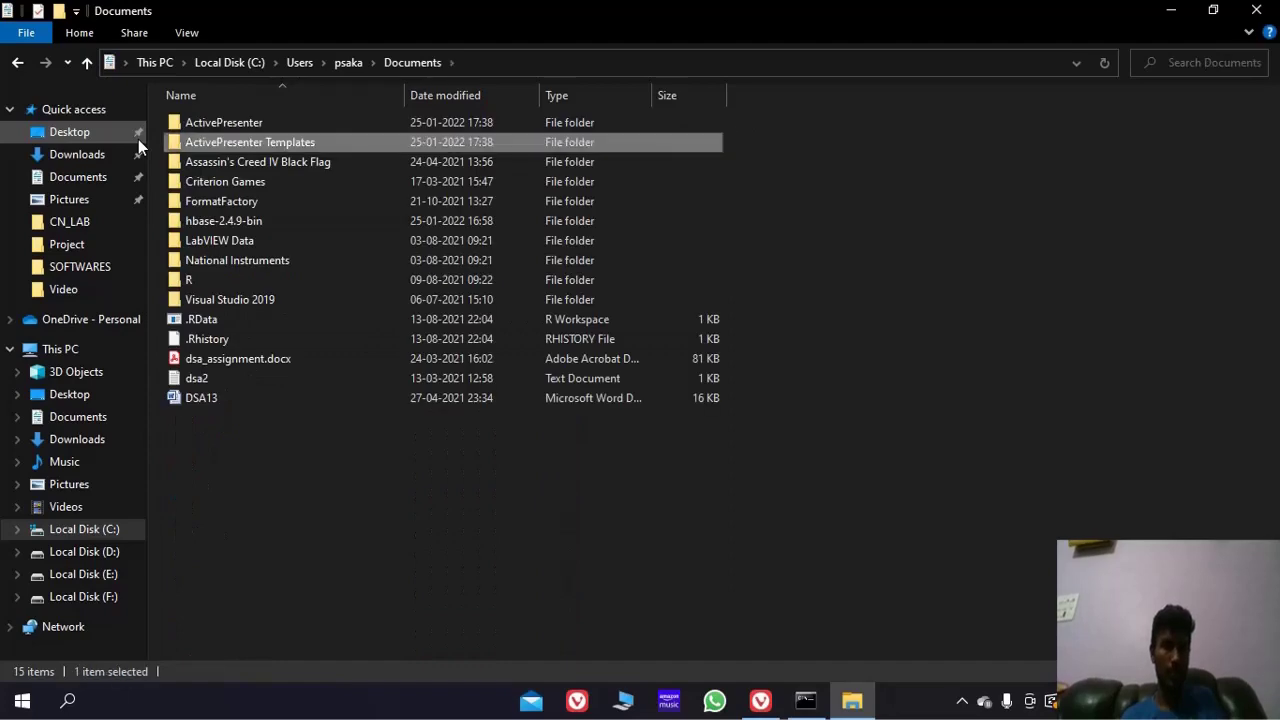
key(Down)
key(Down)
key(Down)
key(Up)
key(Down)
key(Down)
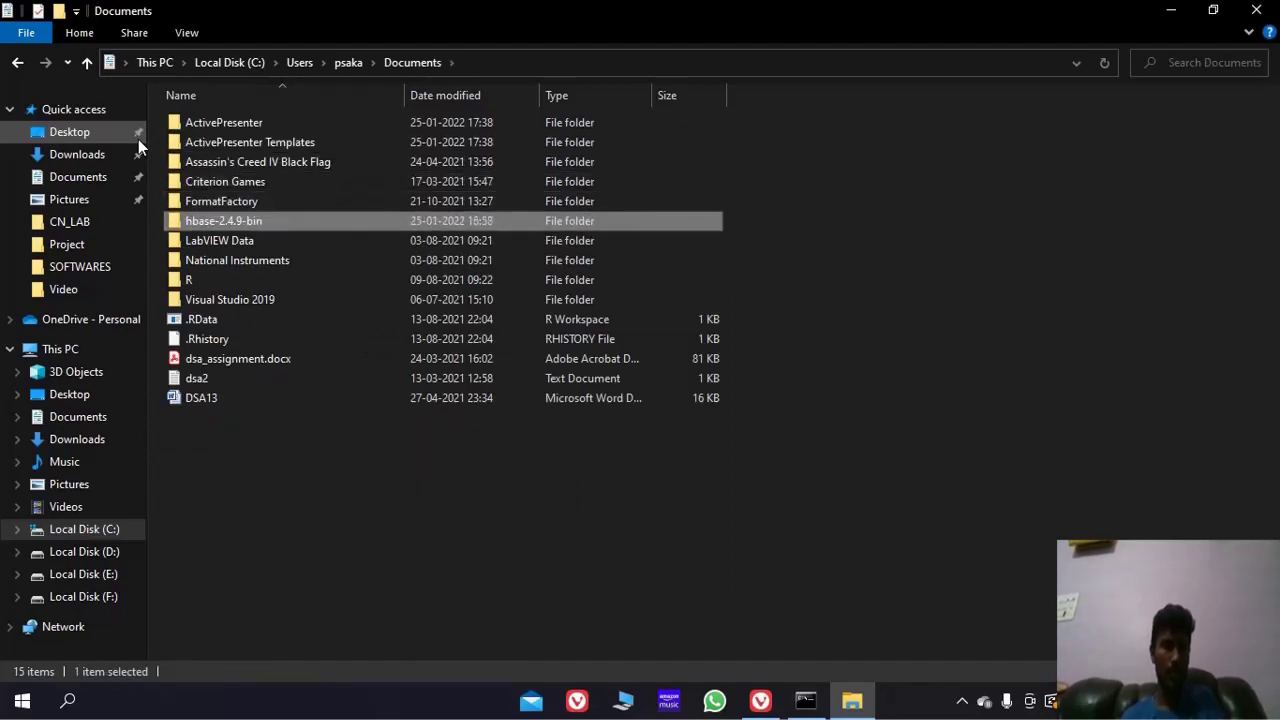
key(Down)
key(Up)
key(Return)
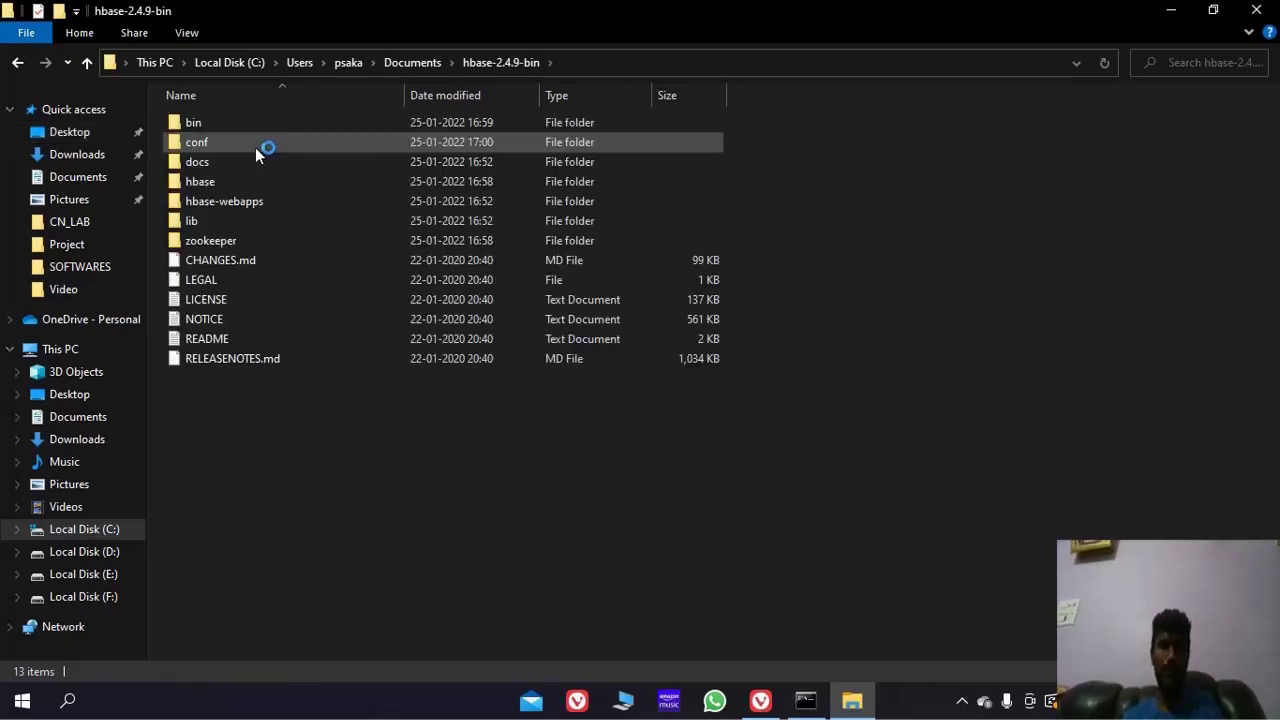
Step: Open the bin folder of hbase-2.4.9-bin and copy its full path
double_click(357, 119)
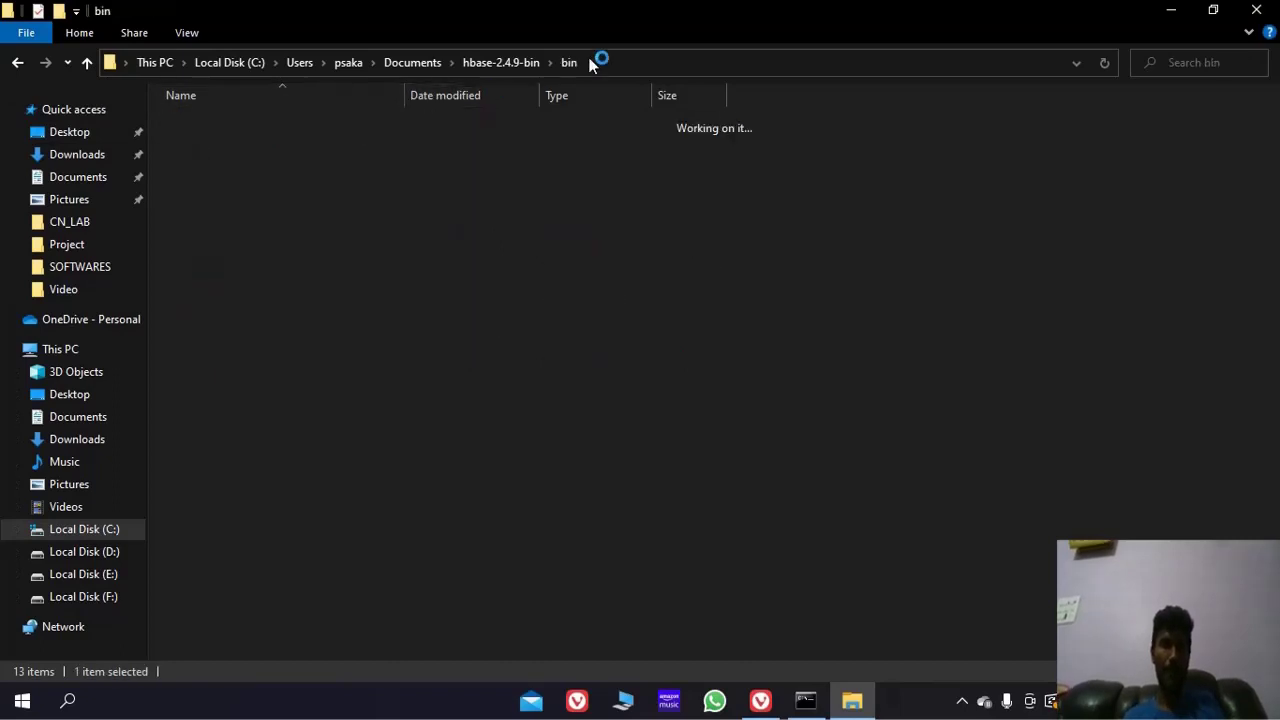
click(655, 62)
key(ctrl+c)
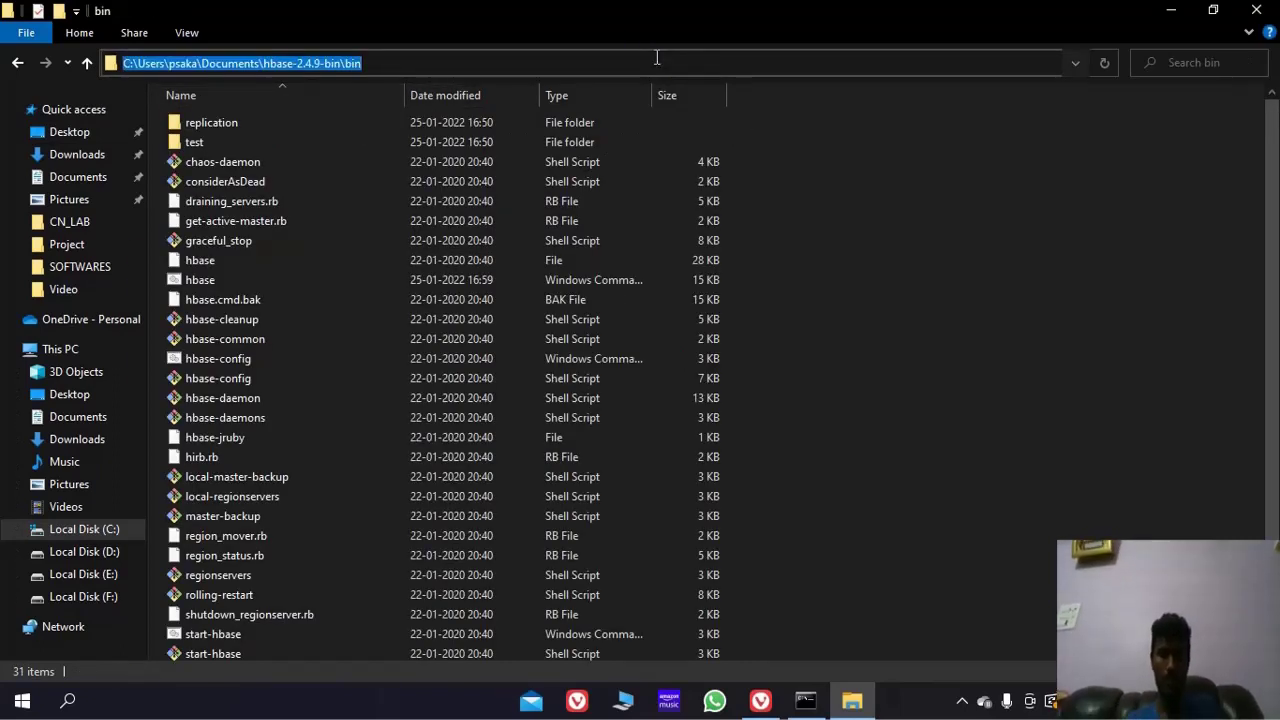
Step: Switch to Command Prompt and change the directory to the copied Documents\hbase-2.4.9-bin\bin path, removing the C: drive prefix
key(alt+Tab)
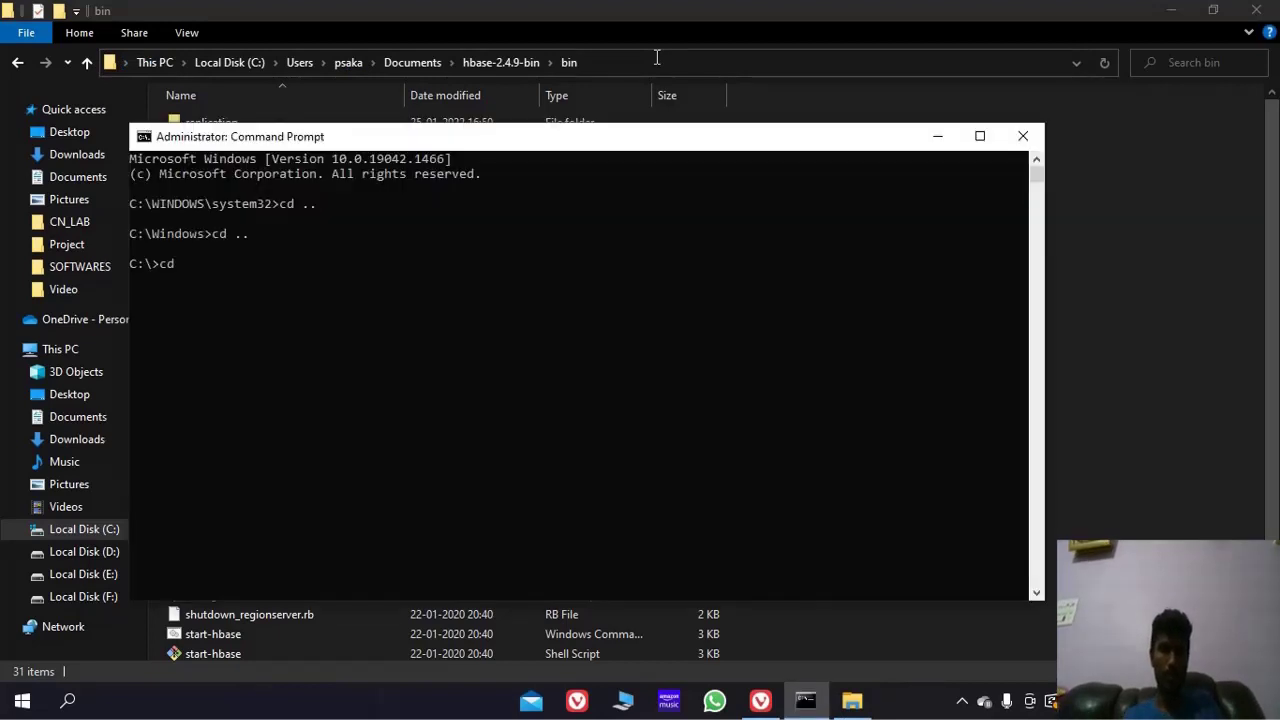
key(ctrl+v)
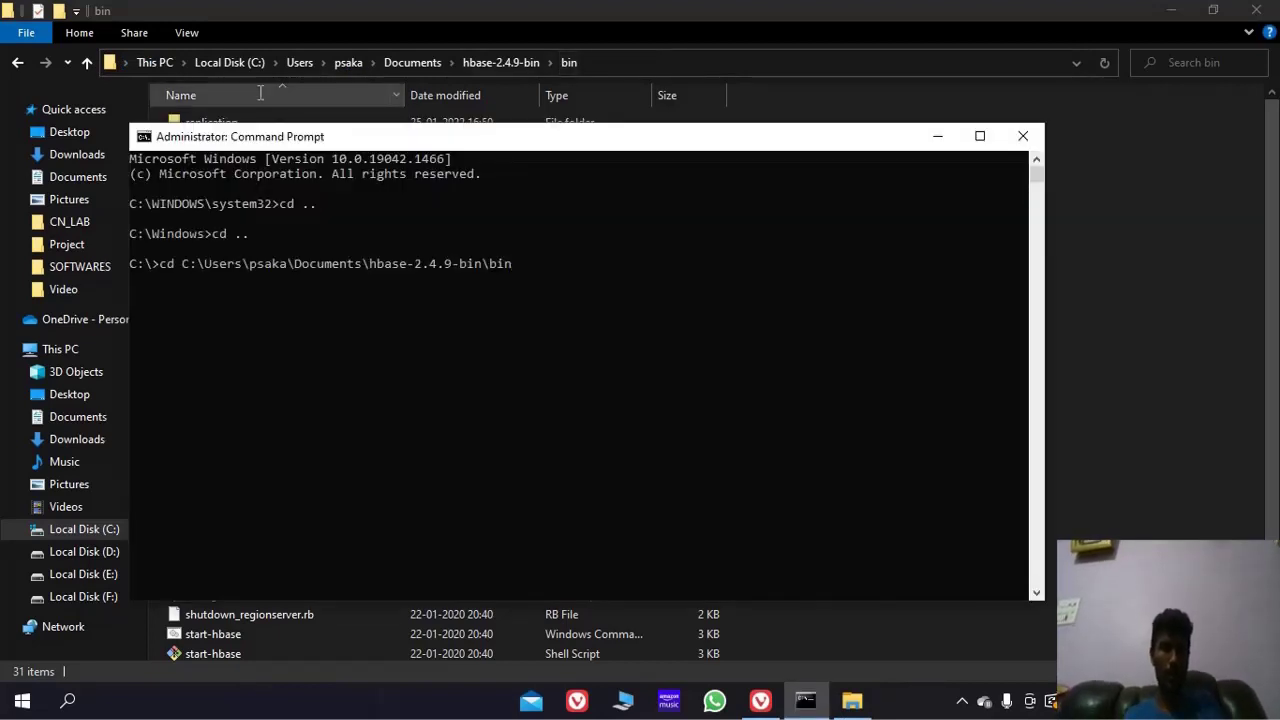
key(Left)
key(Left)
key(Left)
key(Left)
key(Left)
key(Left)
key(Left)
key(Left)
key(Left)
key(Left)
key(Left)
key(Left)
key(Left)
key(Left)
key(Left)
key(Left)
key(Left)
key(Left)
key(Left)
key(Left)
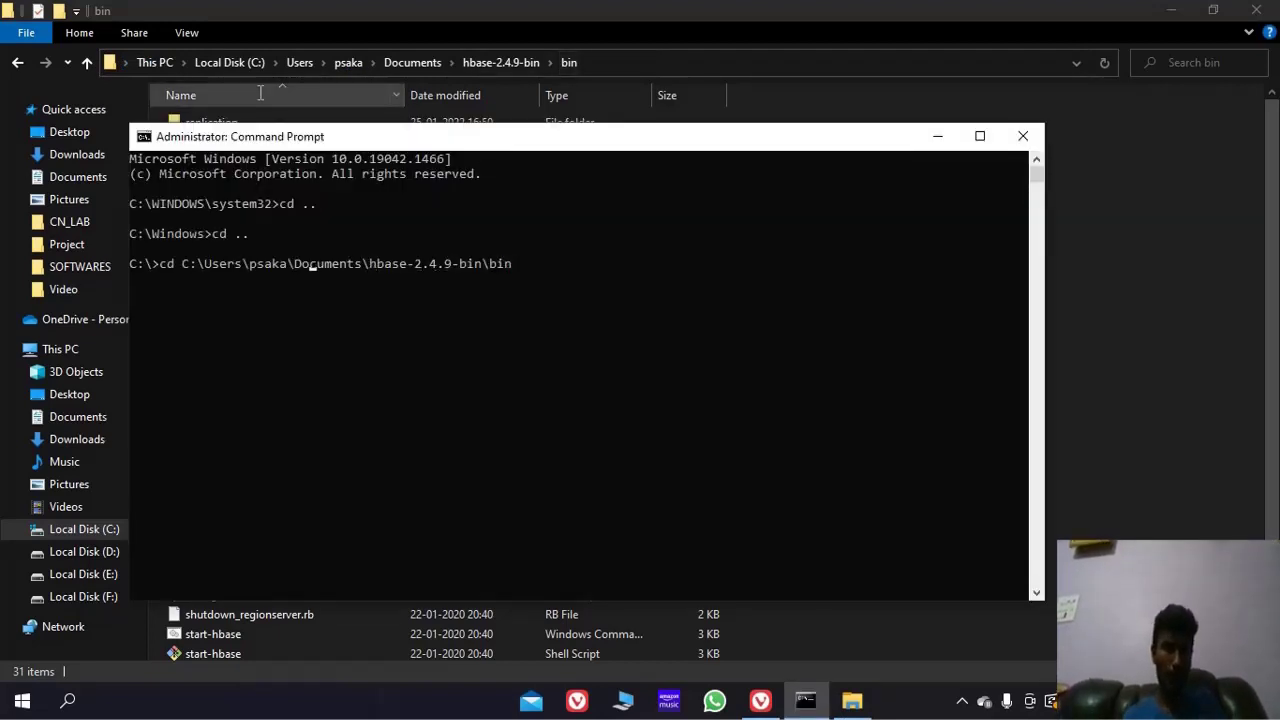
key(Left)
key(Left)
key(BackSpace)
key(BackSpace)
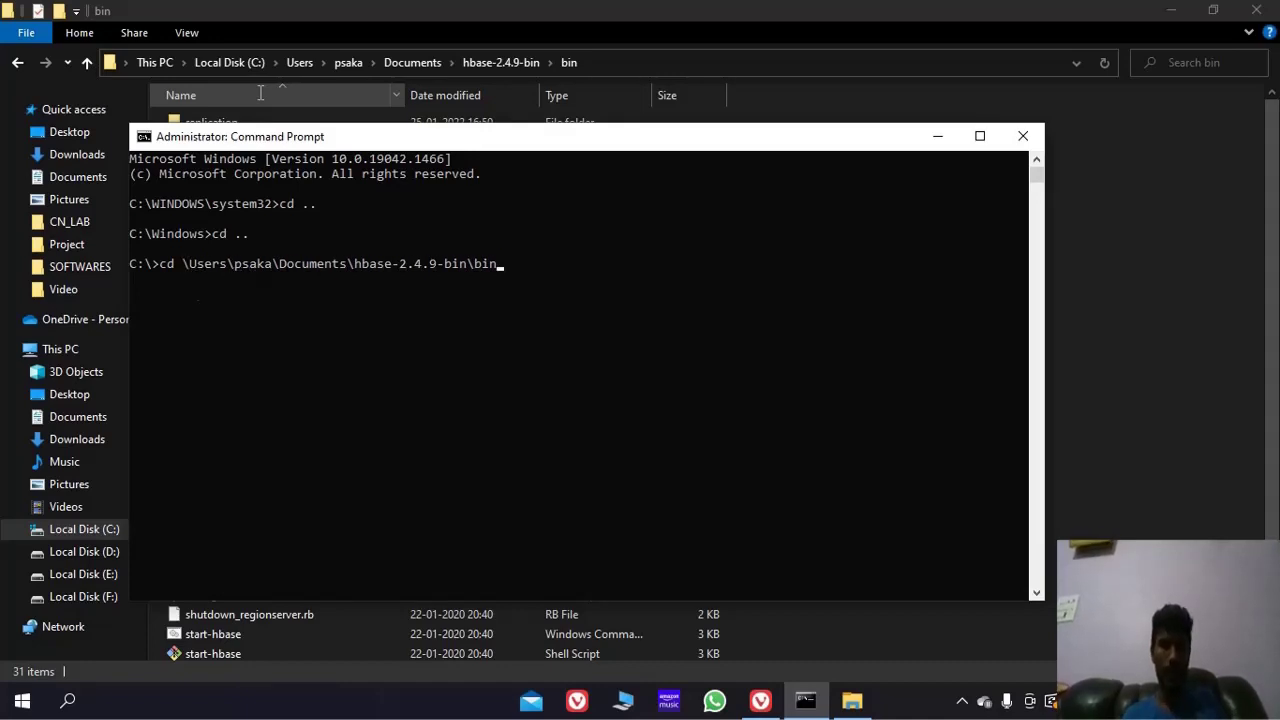
key(Return)
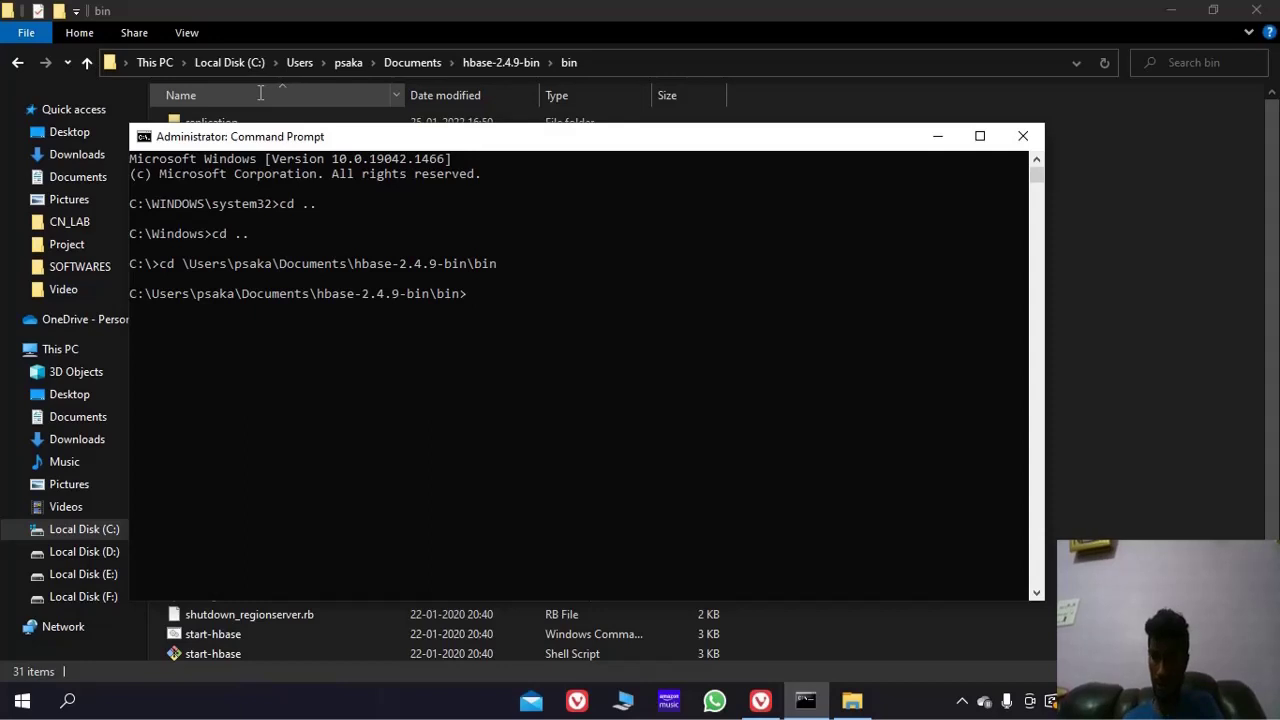
Step: Start HBase by running start-hbase.cmd and minimize the HBase Distribution window that opens
text(stary)
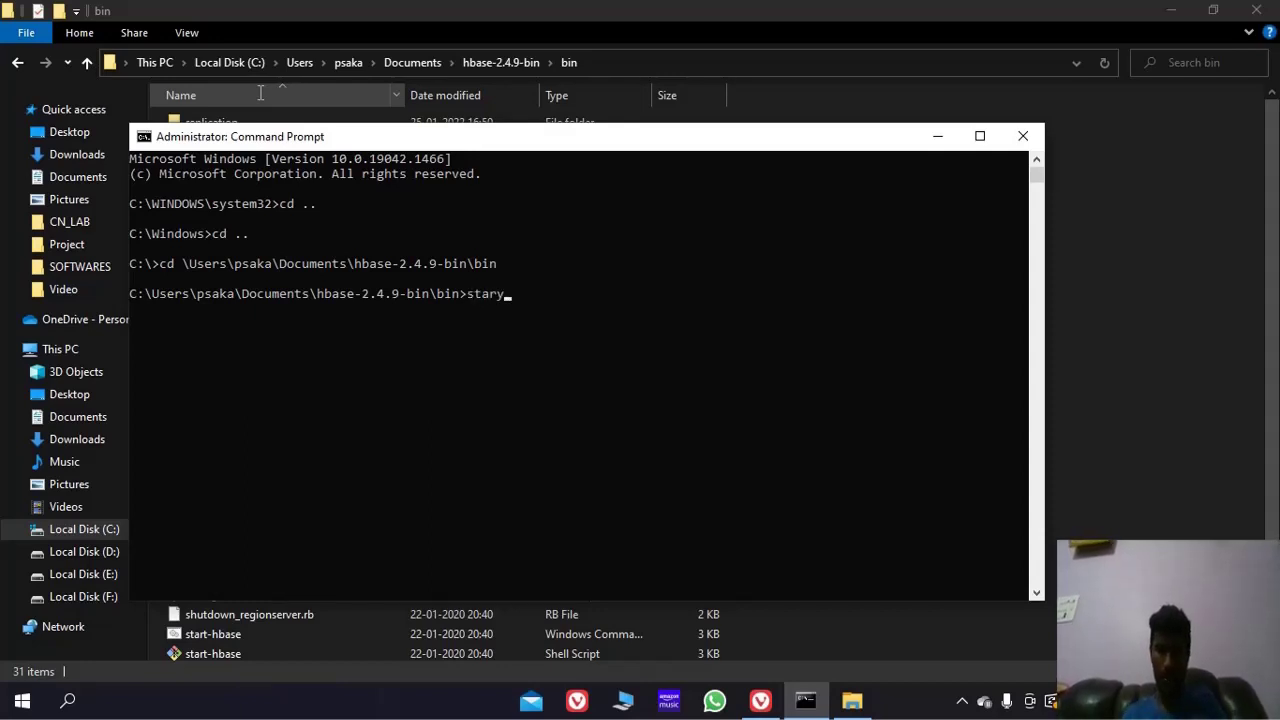
text(-)
key(BackSpace)
key(BackSpace)
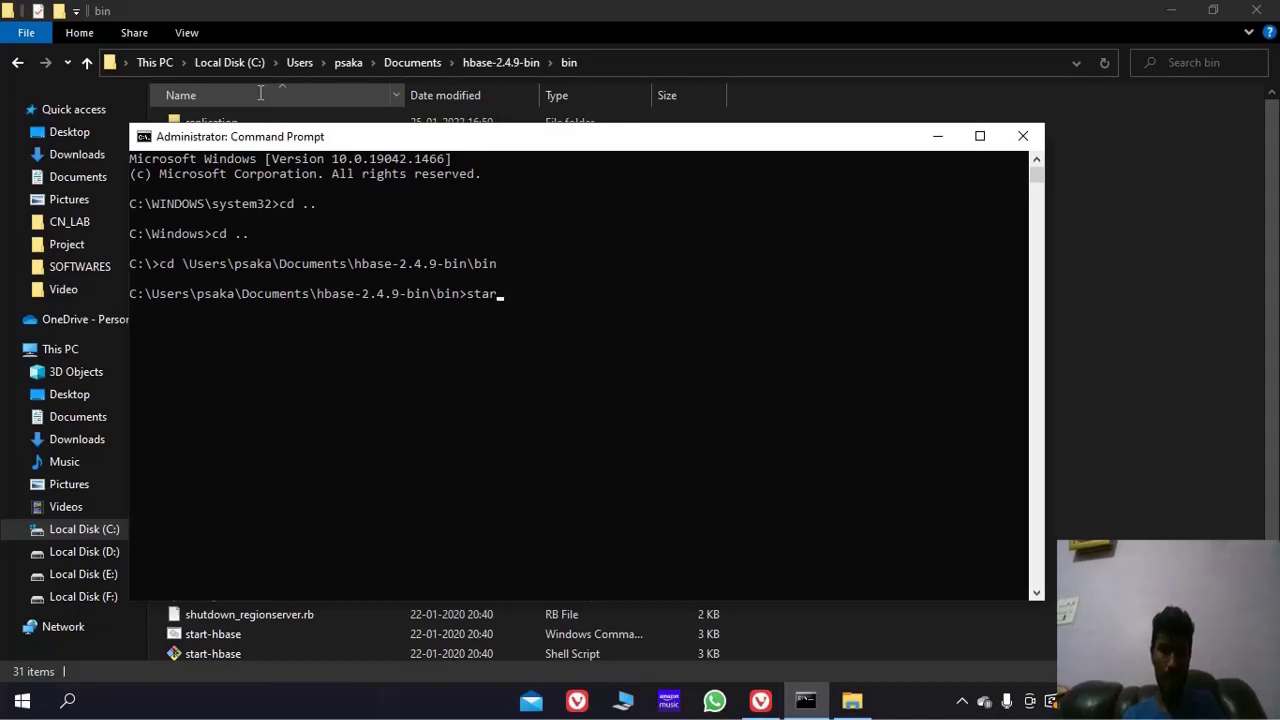
text(t-hbase)
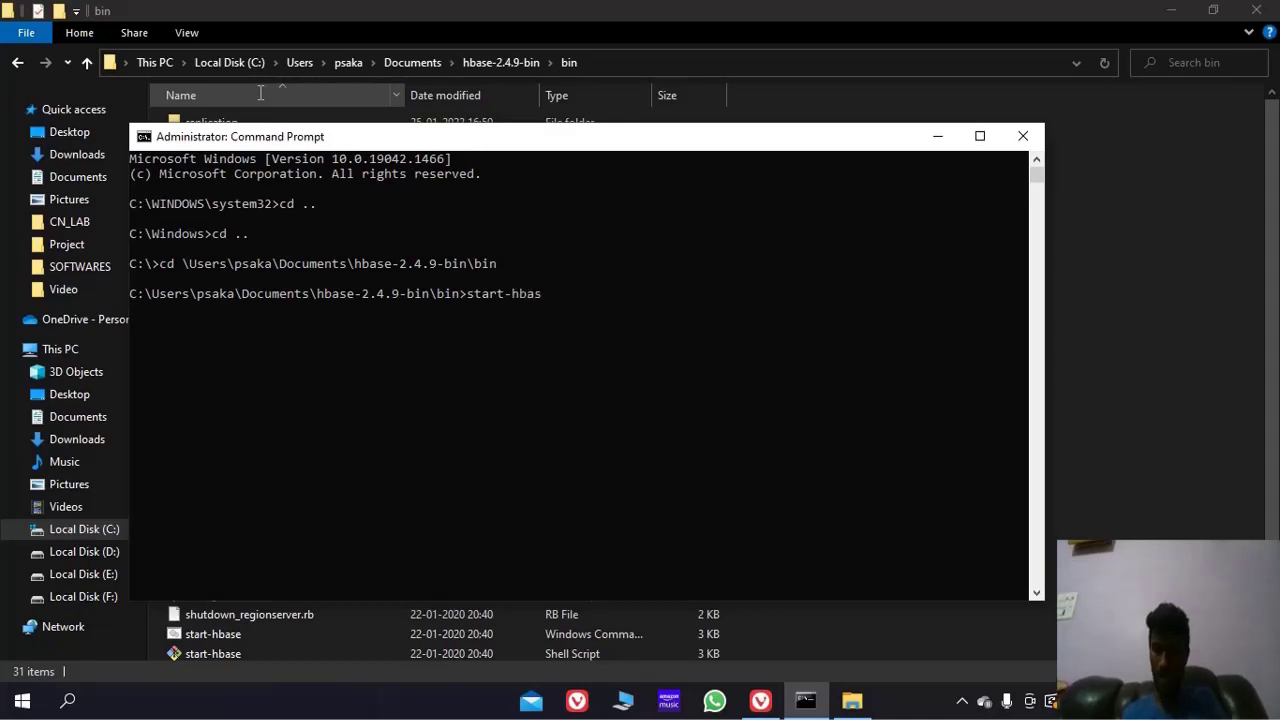
text(.cmd)
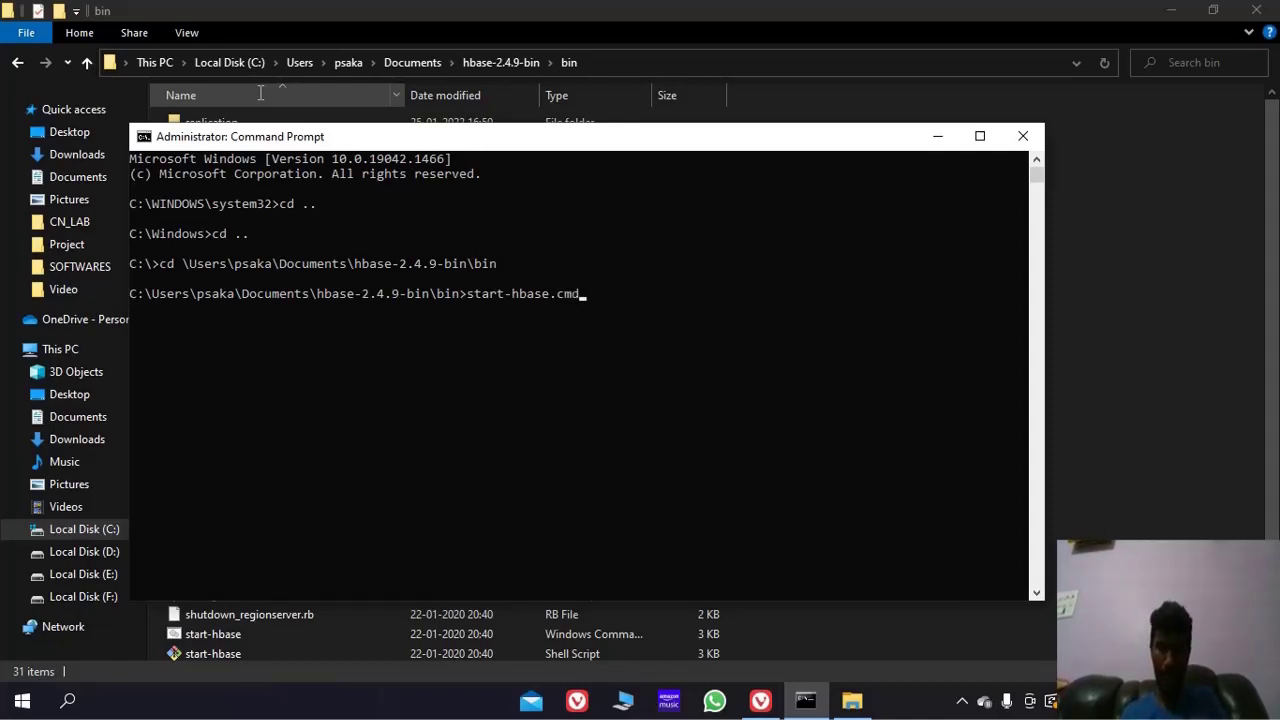
key(Return)
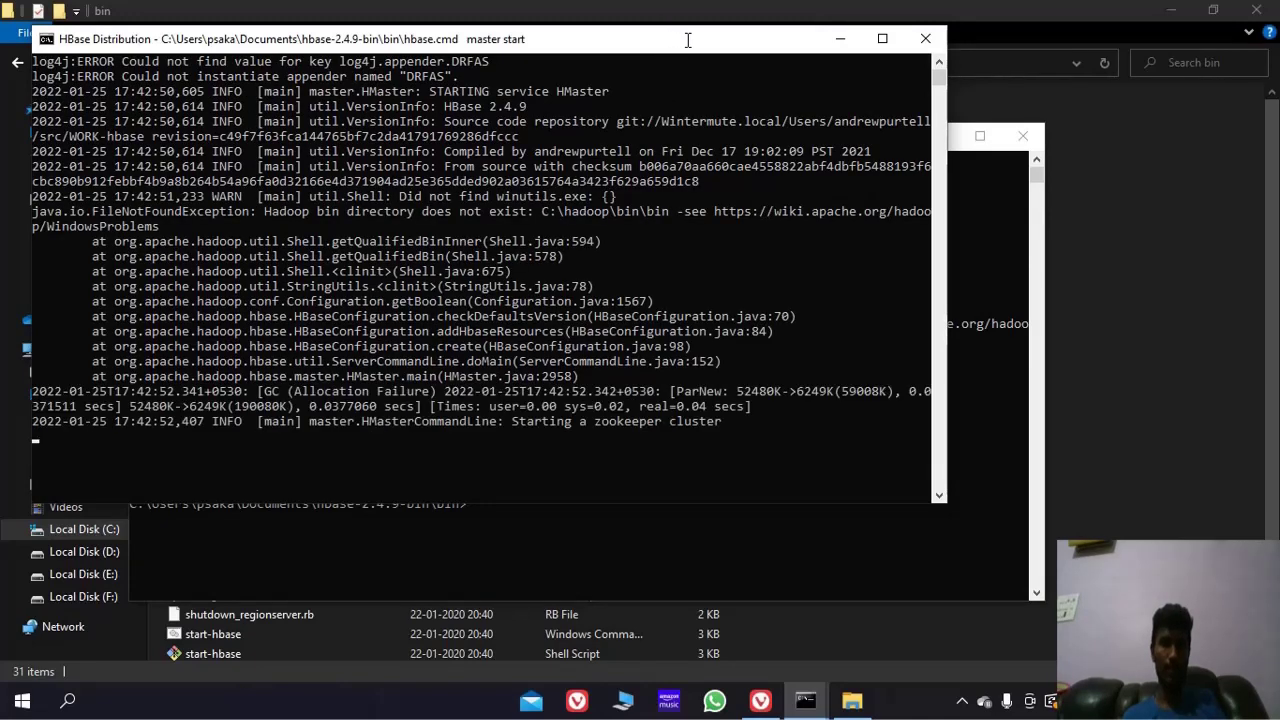
click(840, 42)
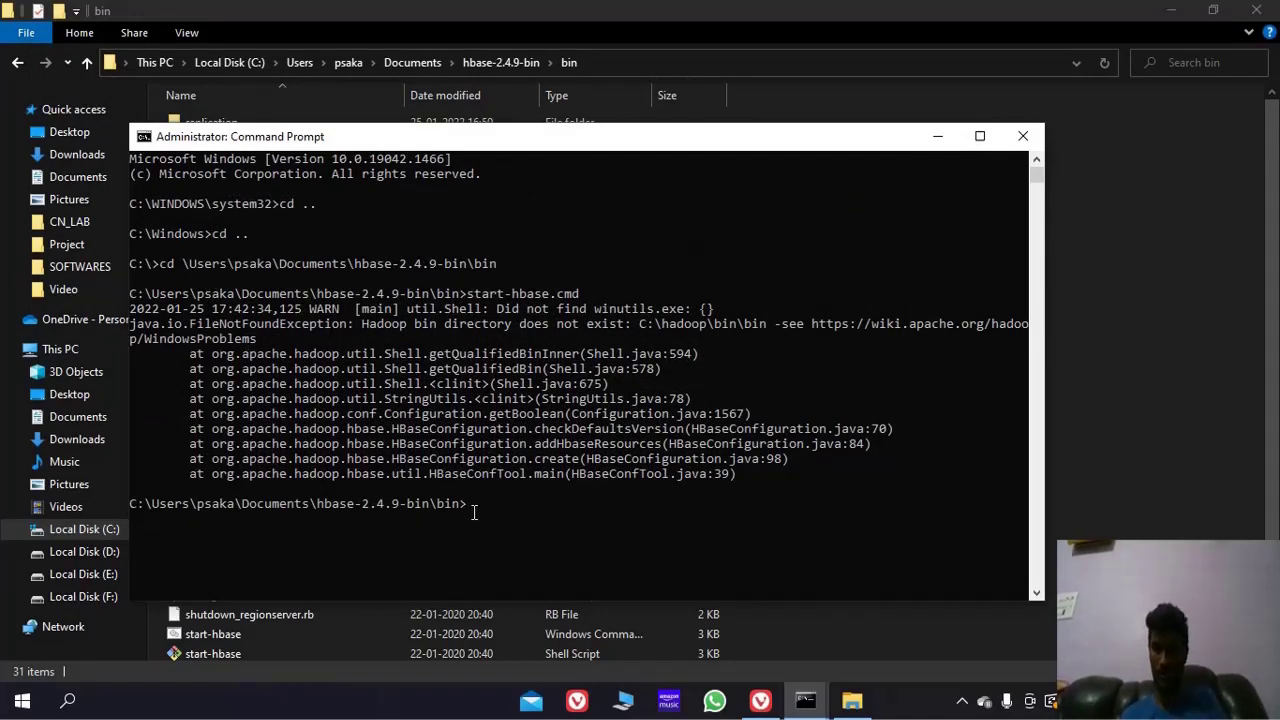
Step: Check the installed HBase release with the hbase version command and close the Command Prompt window
text(hbase)
text( version)
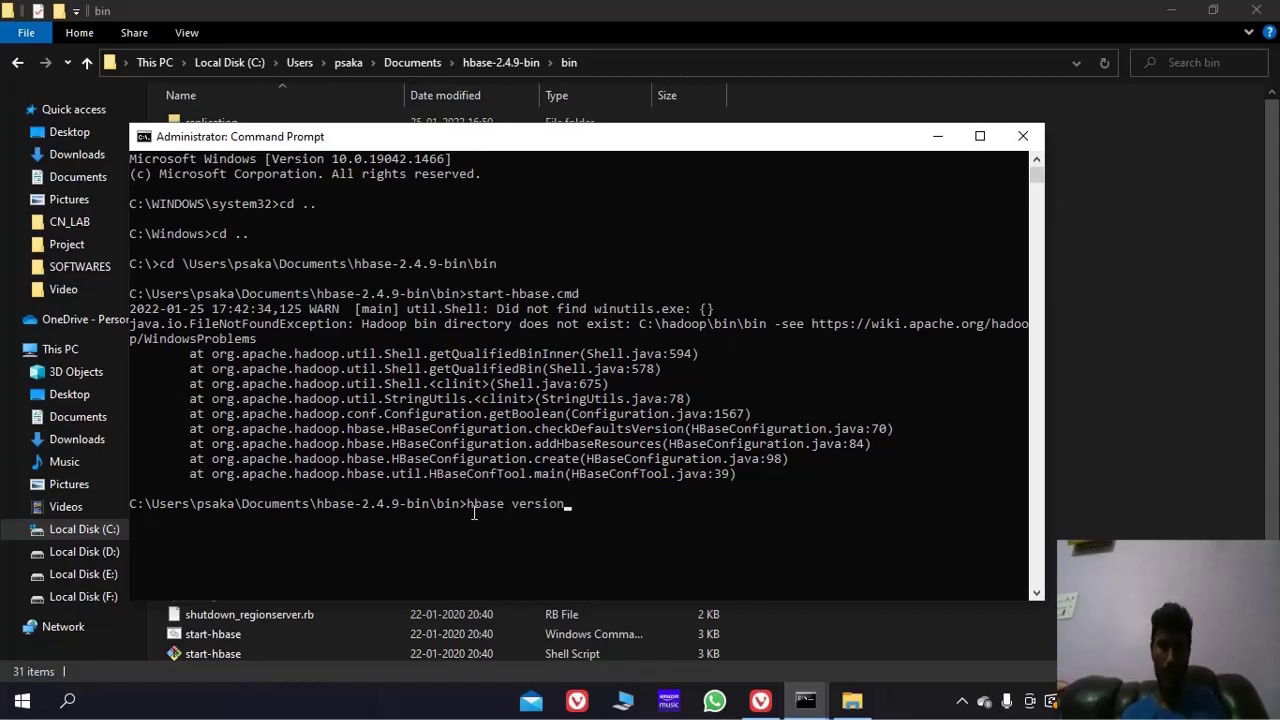
key(Return)
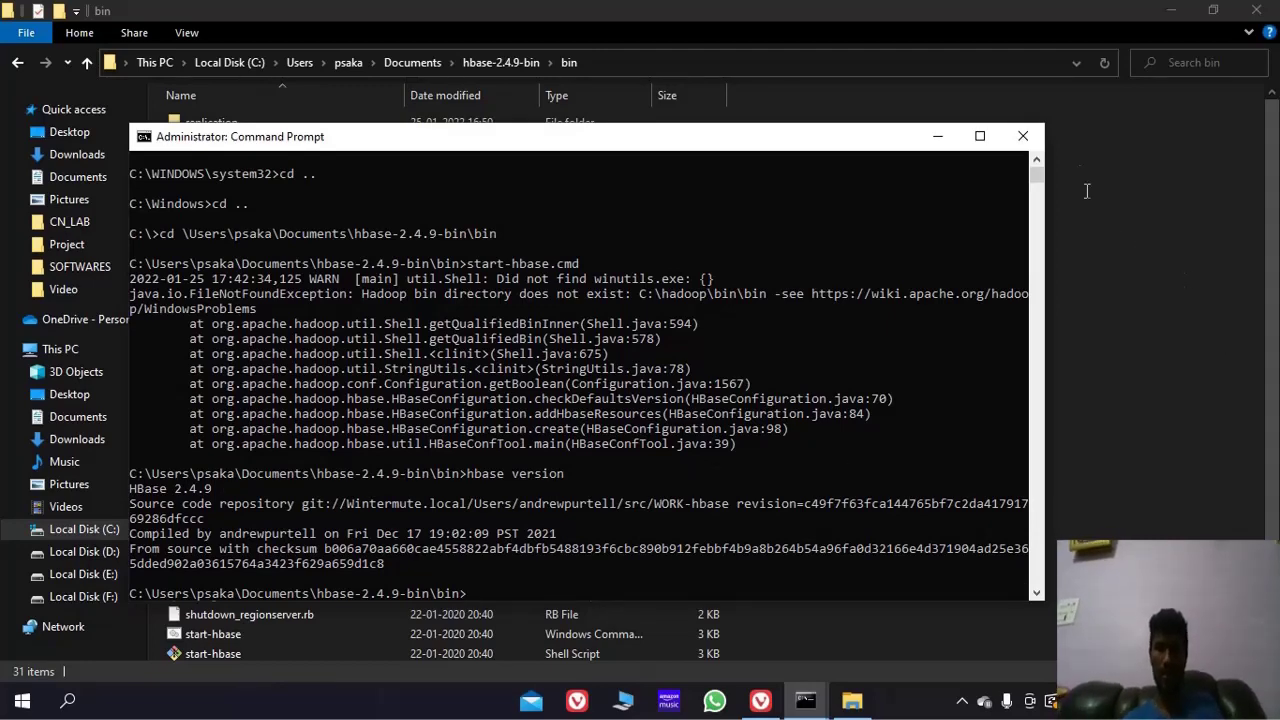
click(1024, 137)
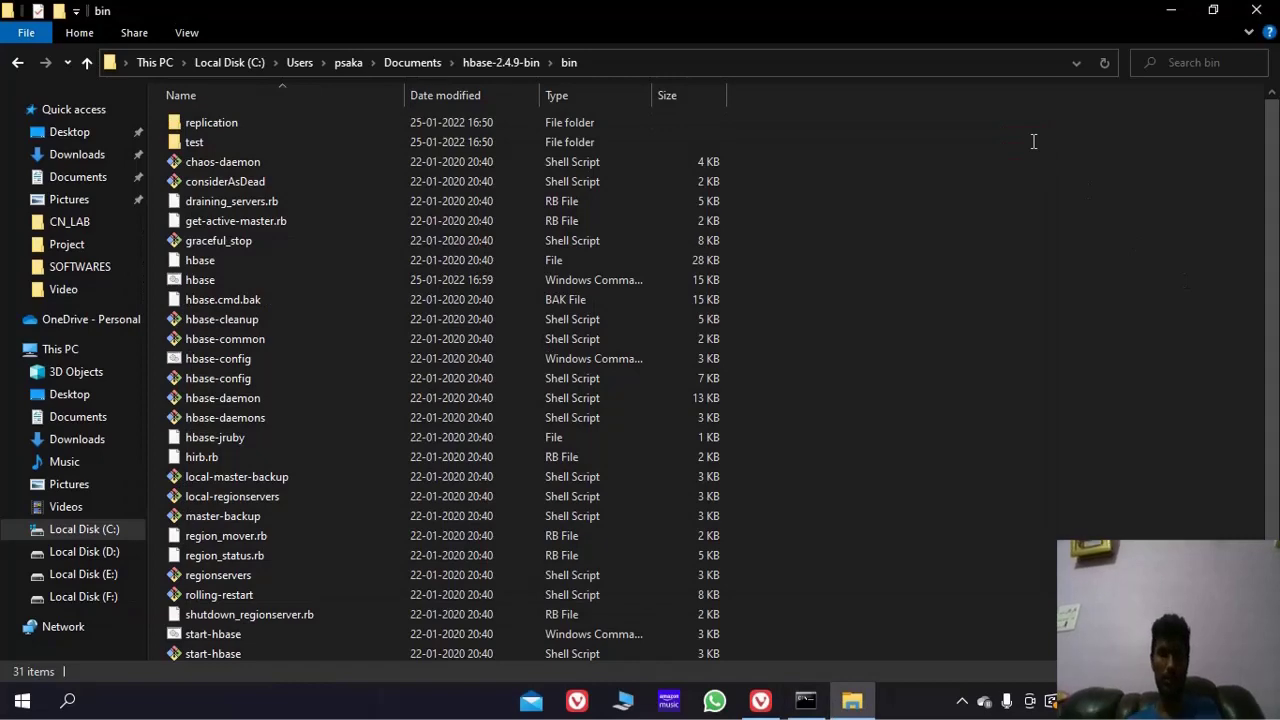